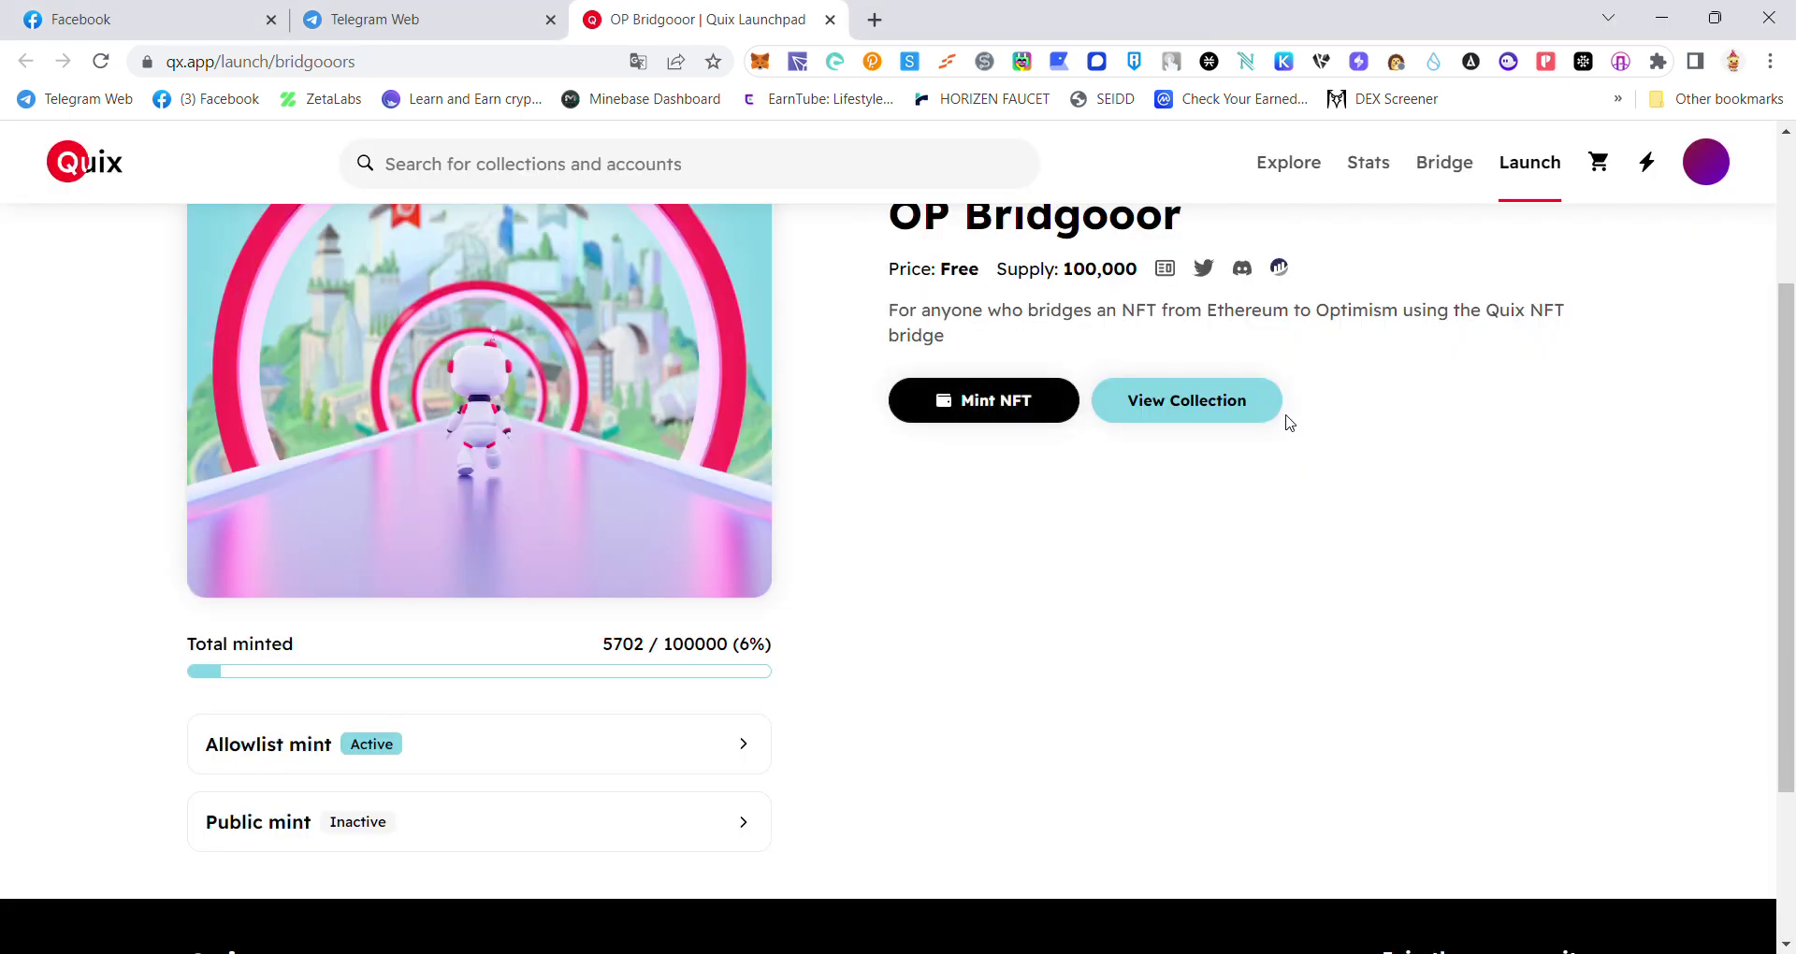
- Move the OP Bridgooor tab beside Facebook and open the Quix Optimism NFT Bridge from the link in Telegram Web
{"action": "scroll", "coordinate": [1080, 505], "scroll_direction": "up", "scroll_amount": 1}
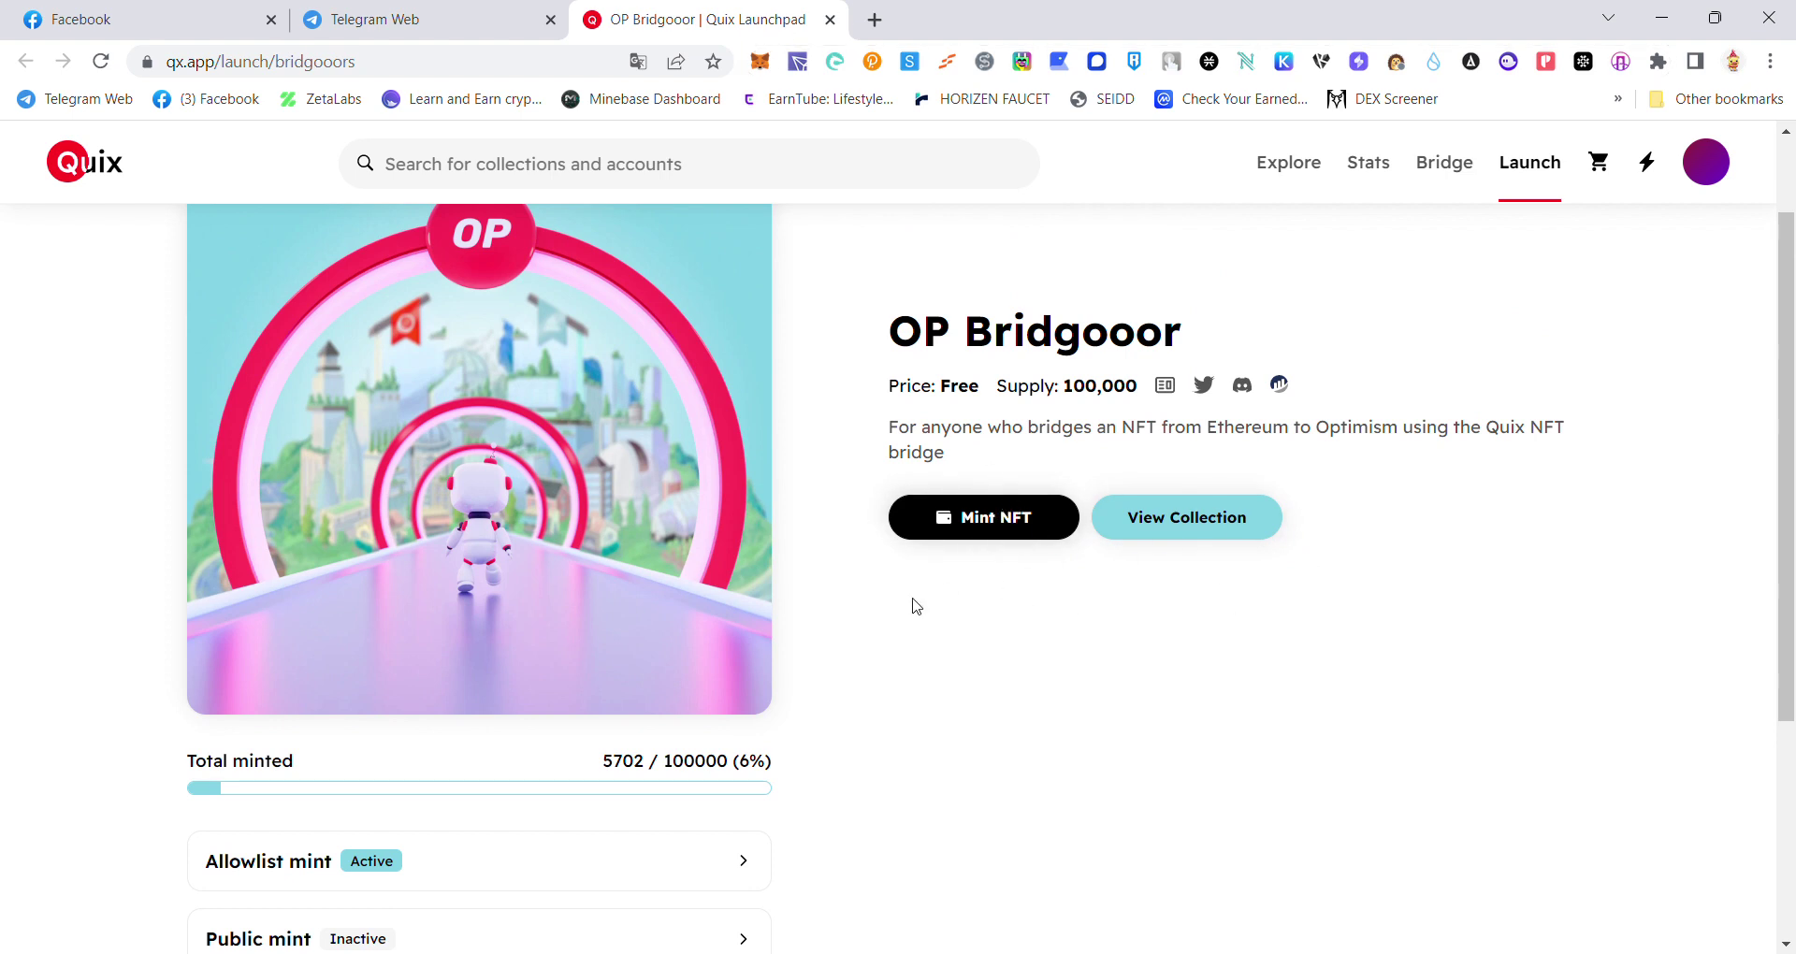
{"action": "left_click_drag", "start_coordinate": [624, 14], "coordinate": [413, 12]}
{"action": "left_click", "coordinate": [701, 19]}
{"action": "scroll", "coordinate": [1055, 676], "scroll_direction": "down", "scroll_amount": 1}
{"action": "left_click", "coordinate": [924, 599]}
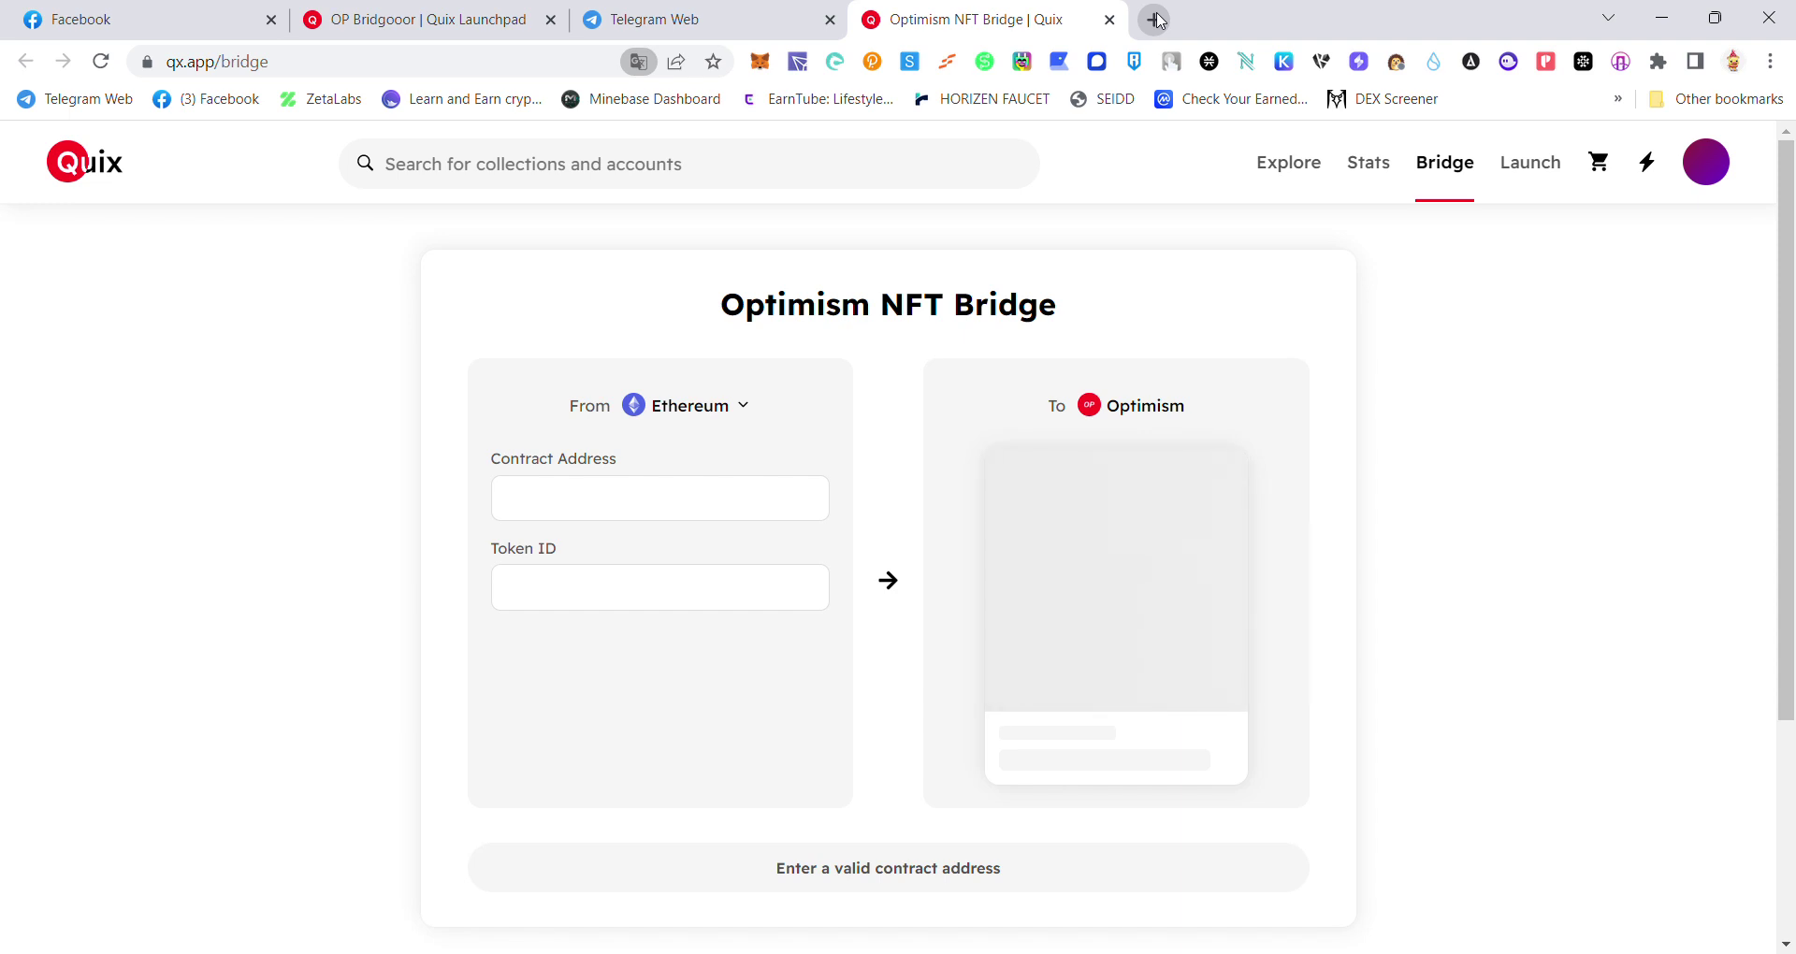
- Open element.market/reward in a new tab and go to the account's My NFTs collection
{"action": "left_click", "coordinate": [1155, 19]}
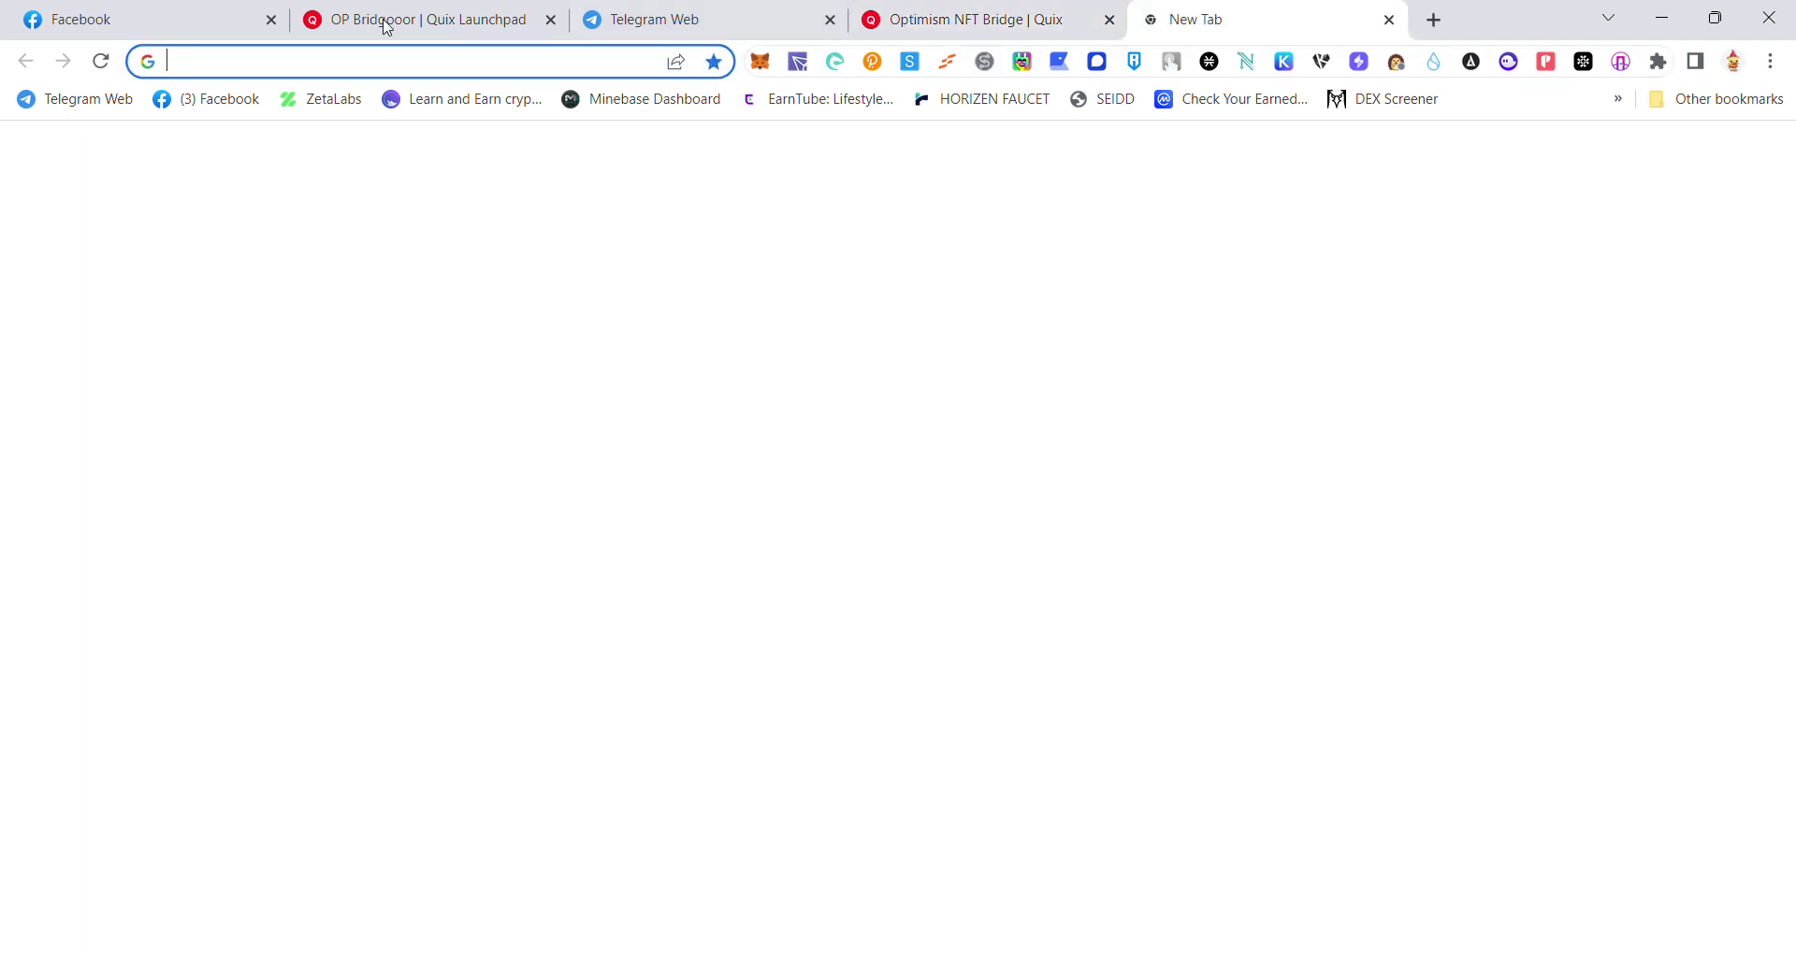
{"action": "left_click", "coordinate": [313, 66]}
{"action": "type", "text": "e"}
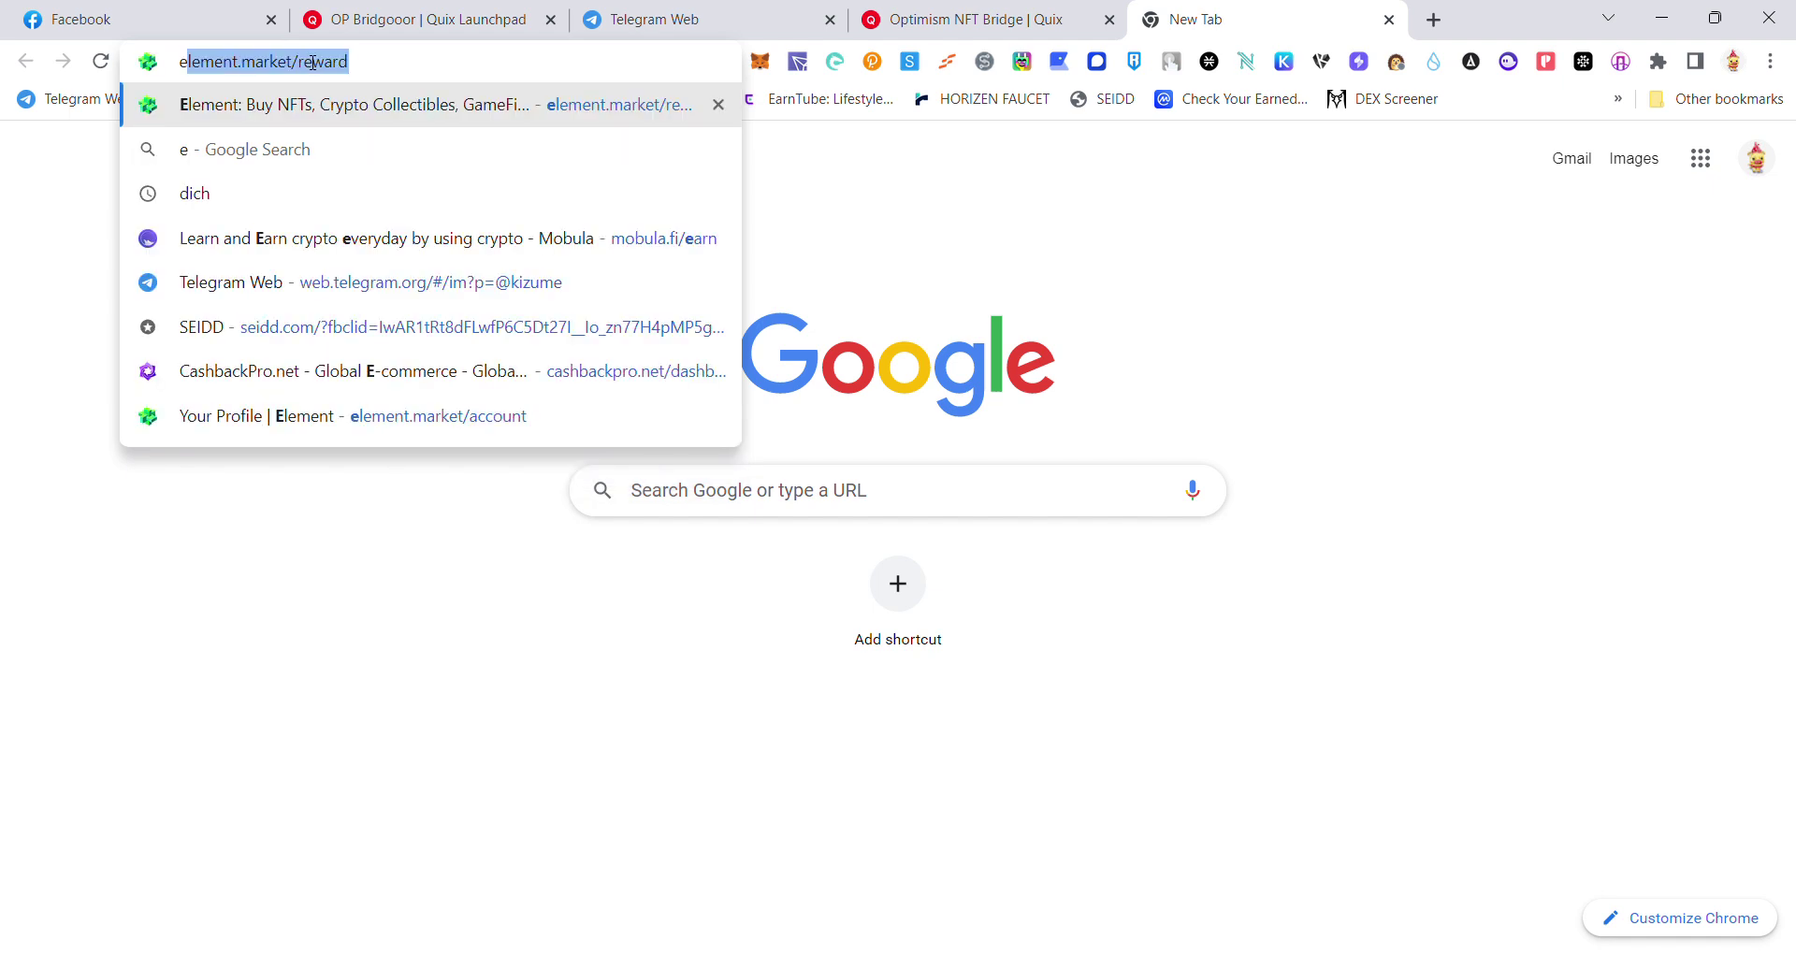
{"action": "key", "text": "Return"}
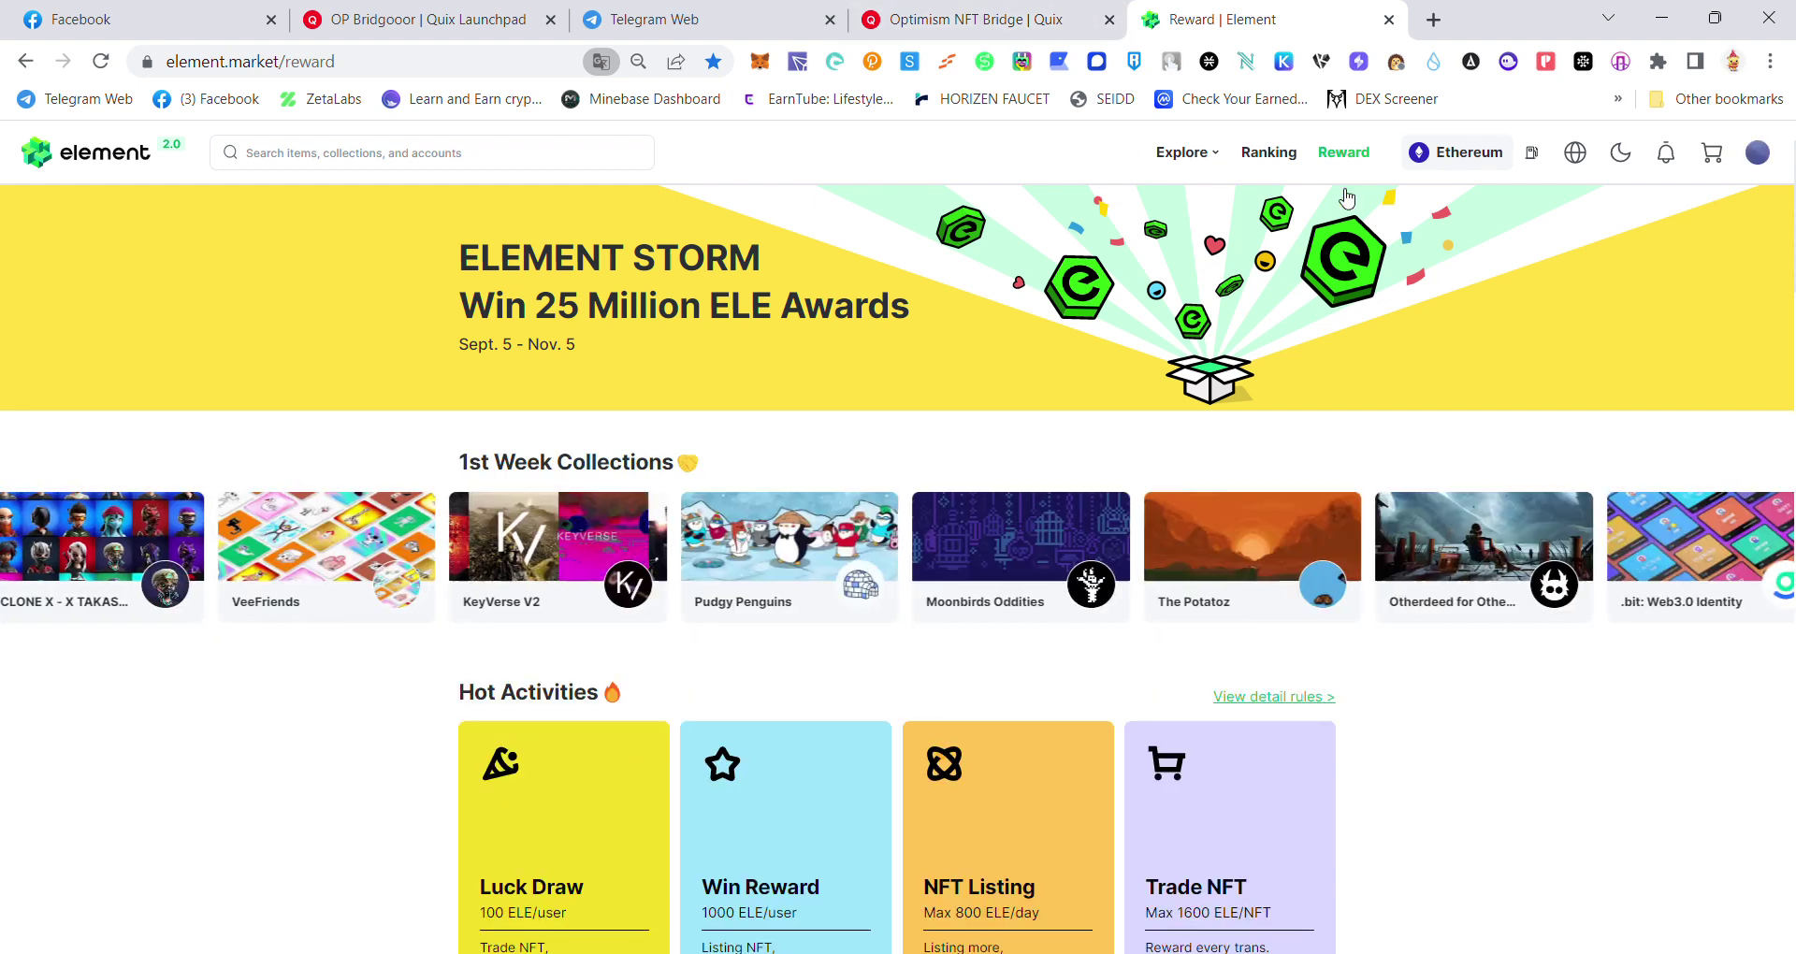
{"action": "mouse_move", "coordinate": [1471, 159]}
{"action": "left_click", "coordinate": [1757, 153]}
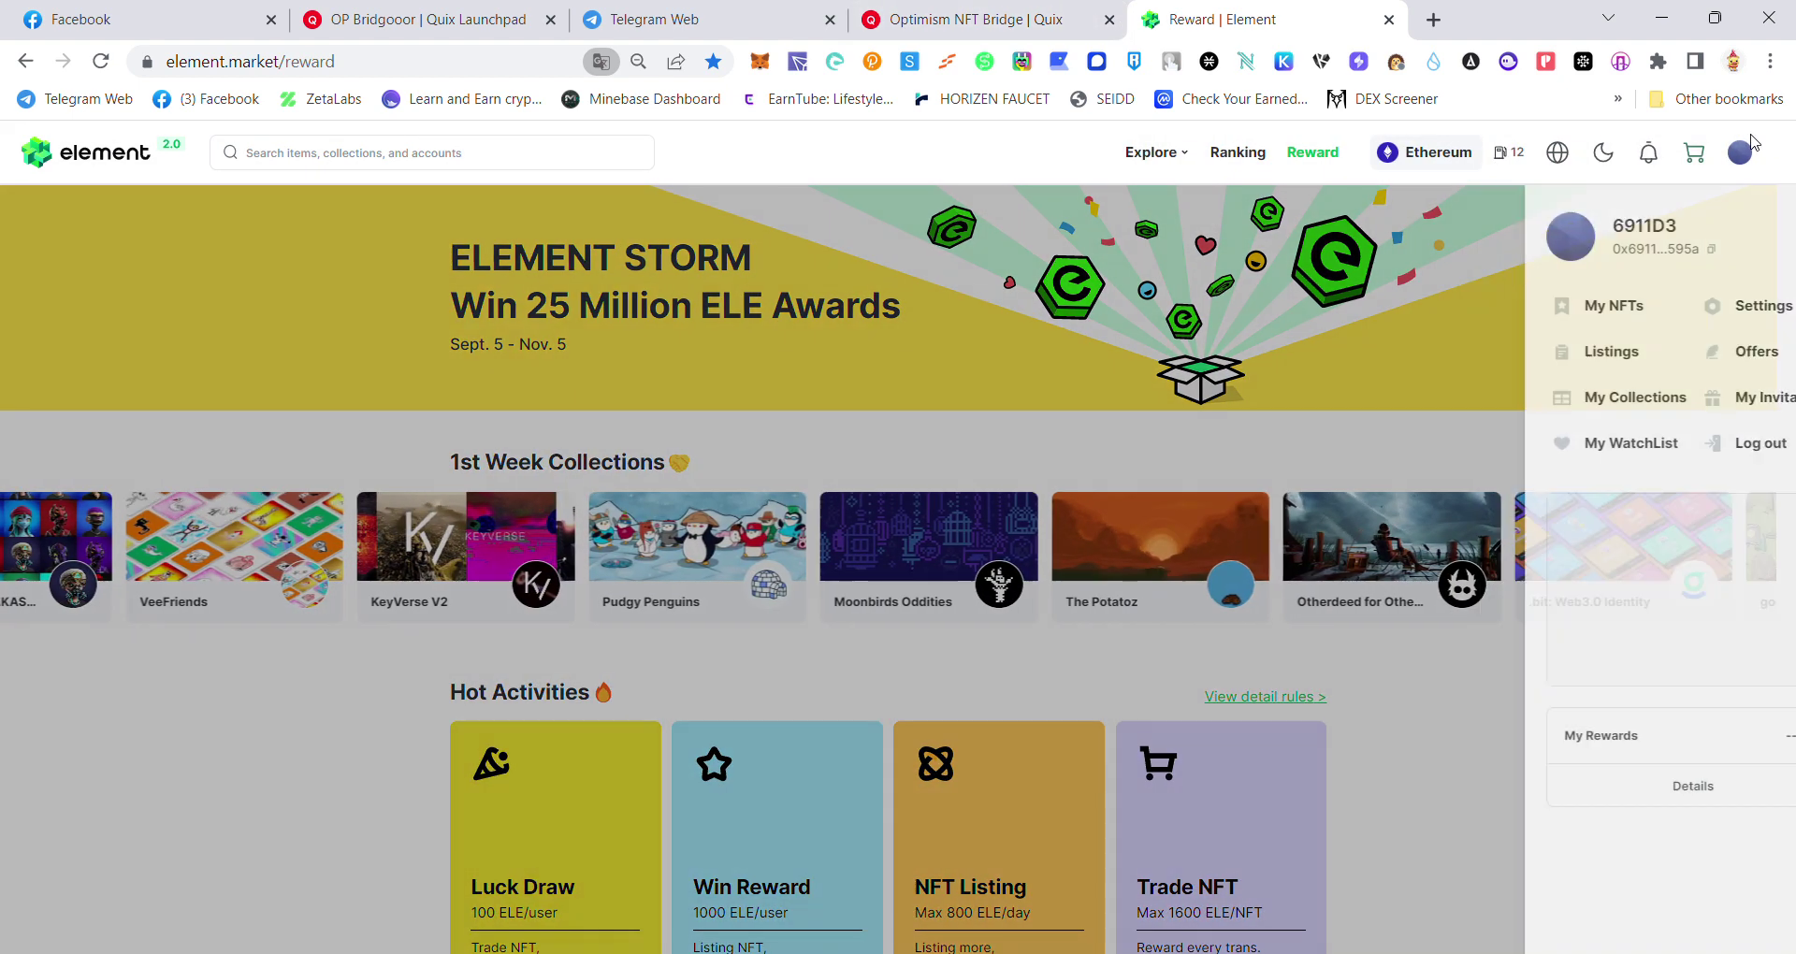
{"action": "left_click", "coordinate": [1548, 307]}
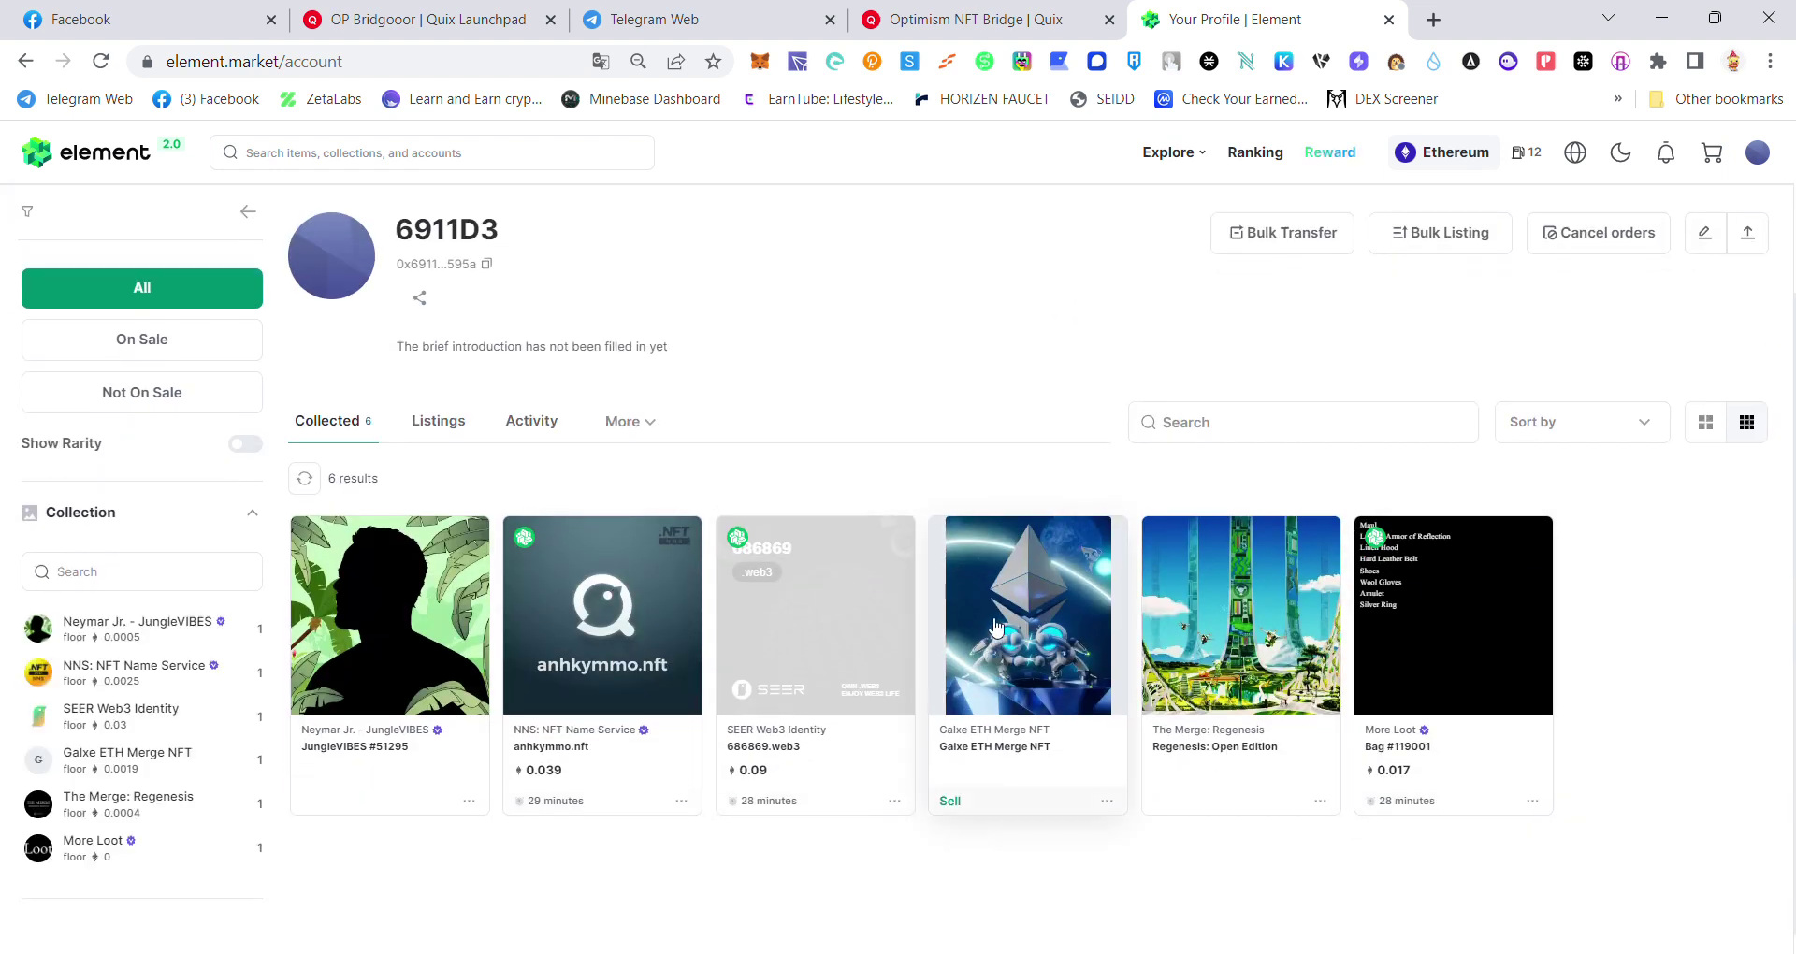
- Open the Regenesis: Open Edition NFT and display its Info details with contract address and token ID
{"action": "left_click", "coordinate": [1285, 641]}
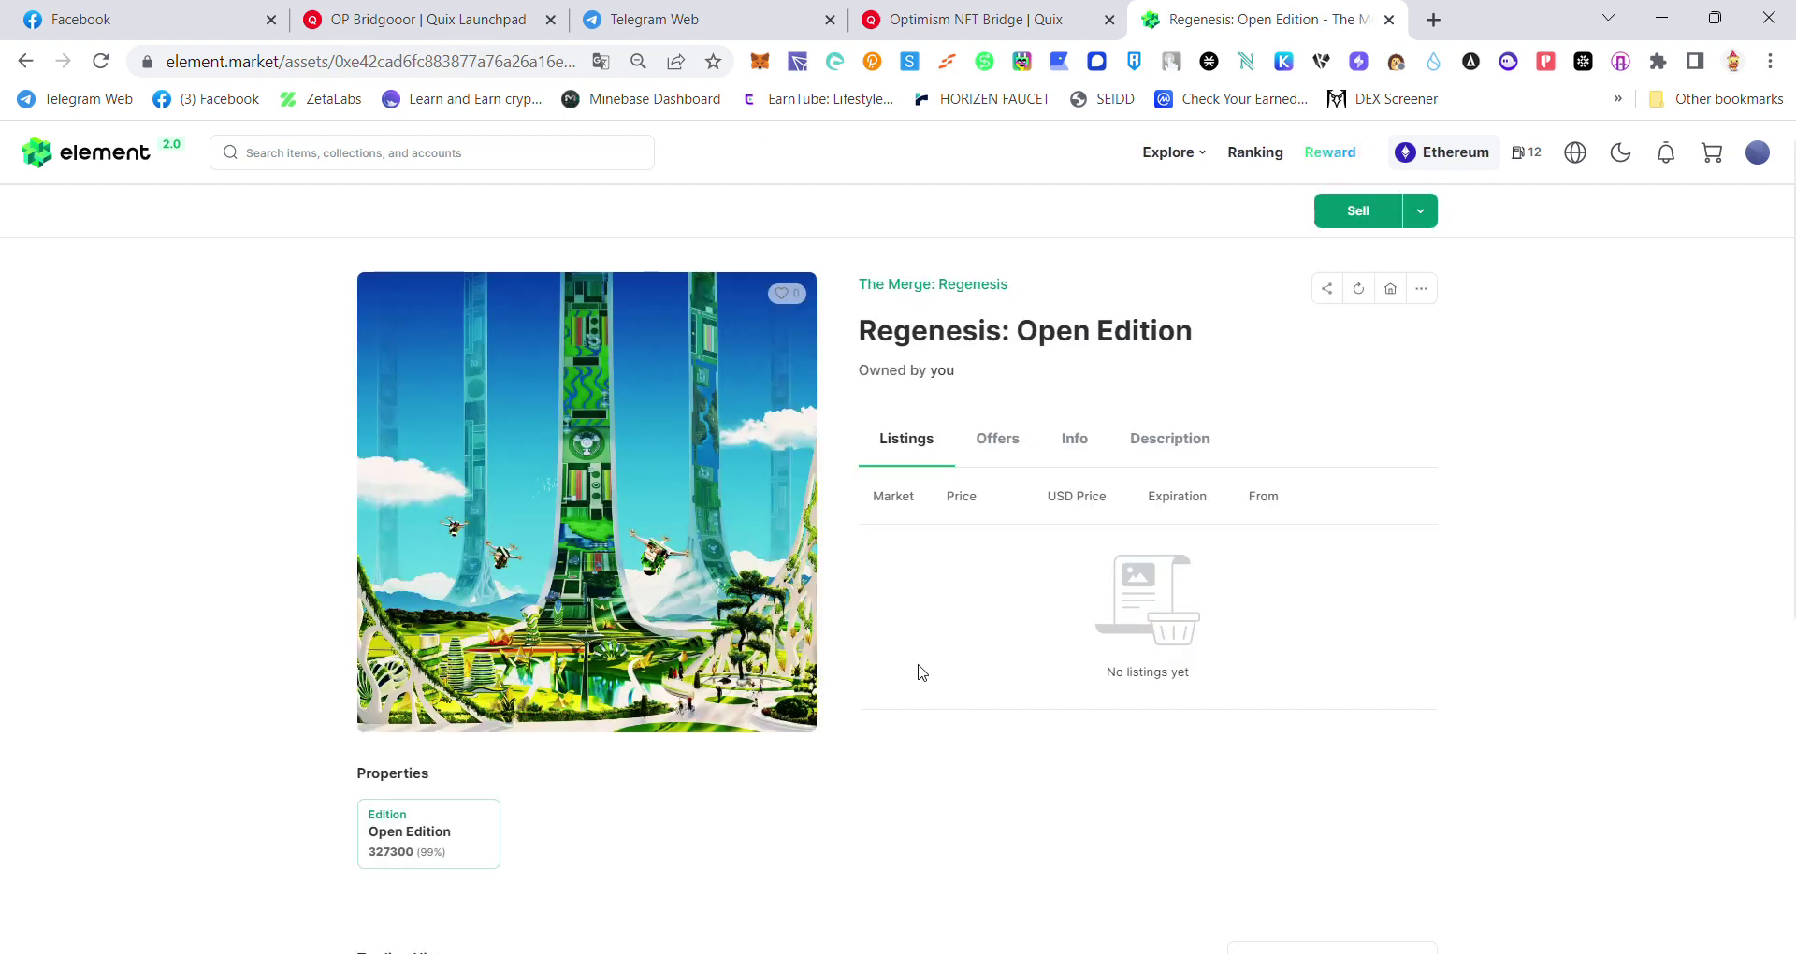
{"action": "left_click", "coordinate": [1073, 439]}
{"action": "scroll", "coordinate": [1029, 487], "scroll_direction": "down", "scroll_amount": 3}
- Copy the Regenesis NFT's token ID 6598 into the Token ID of the Optimism NFT Bridge
{"action": "left_click", "coordinate": [992, 13]}
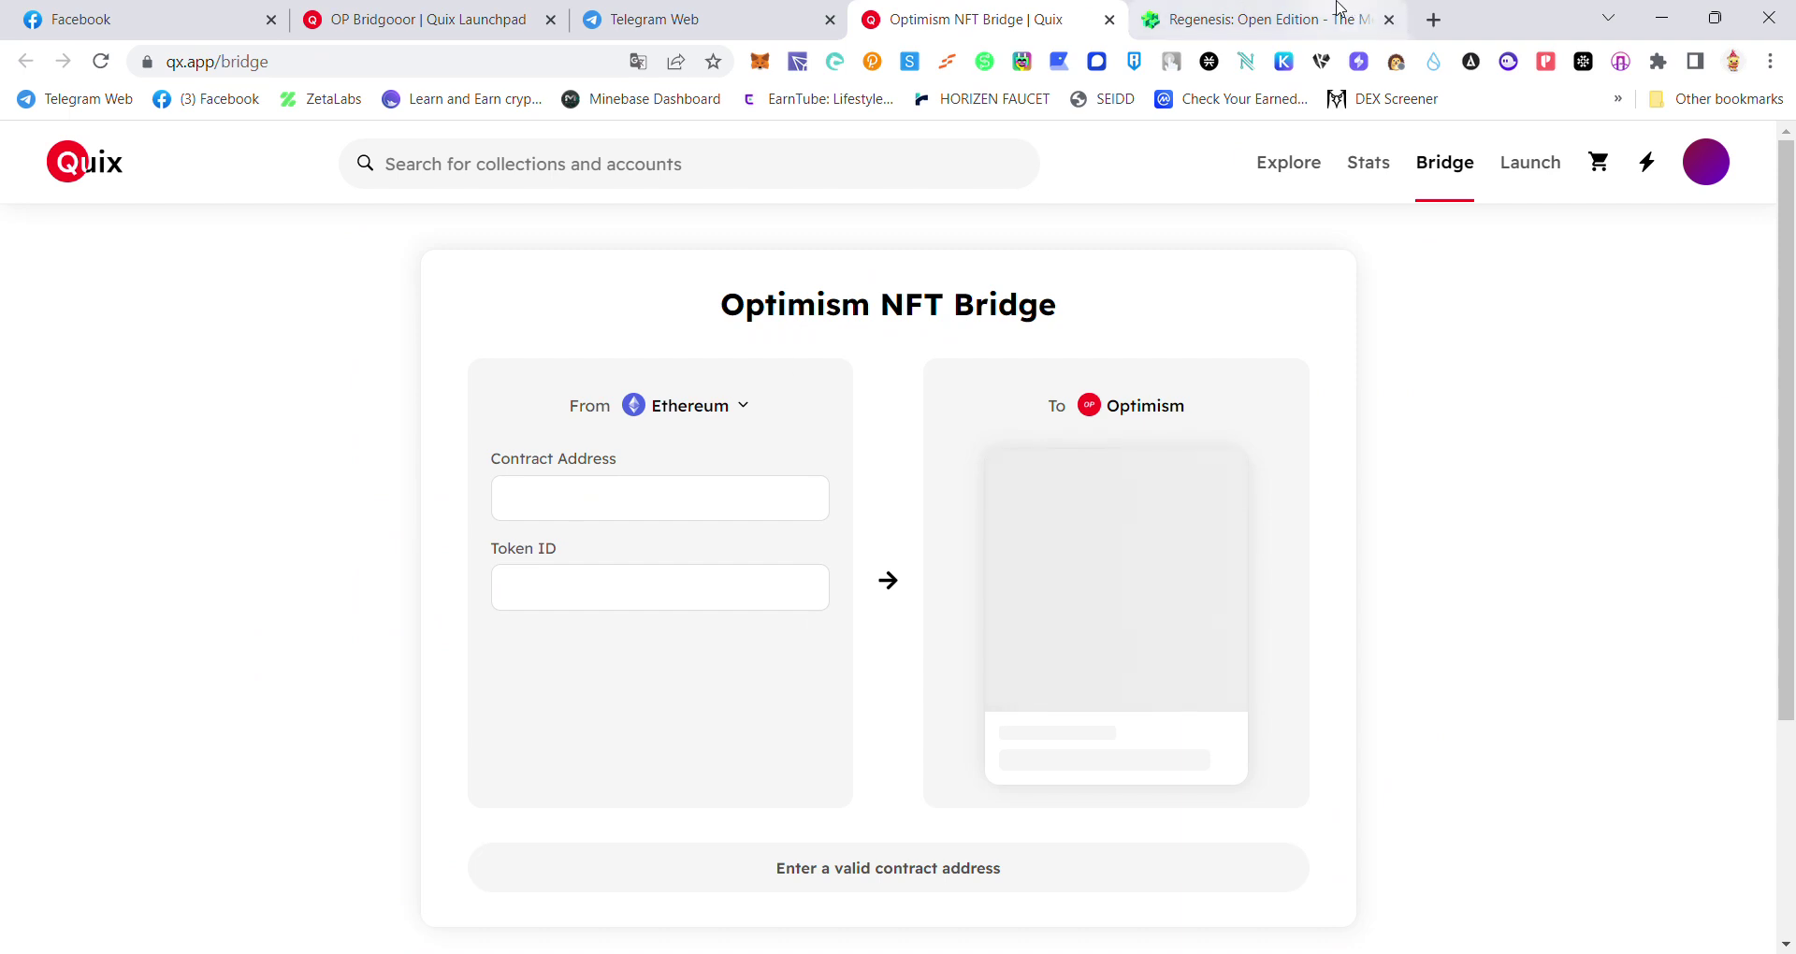
{"action": "left_click", "coordinate": [1335, 16]}
{"action": "key", "text": "ctrl+shift+Tab"}
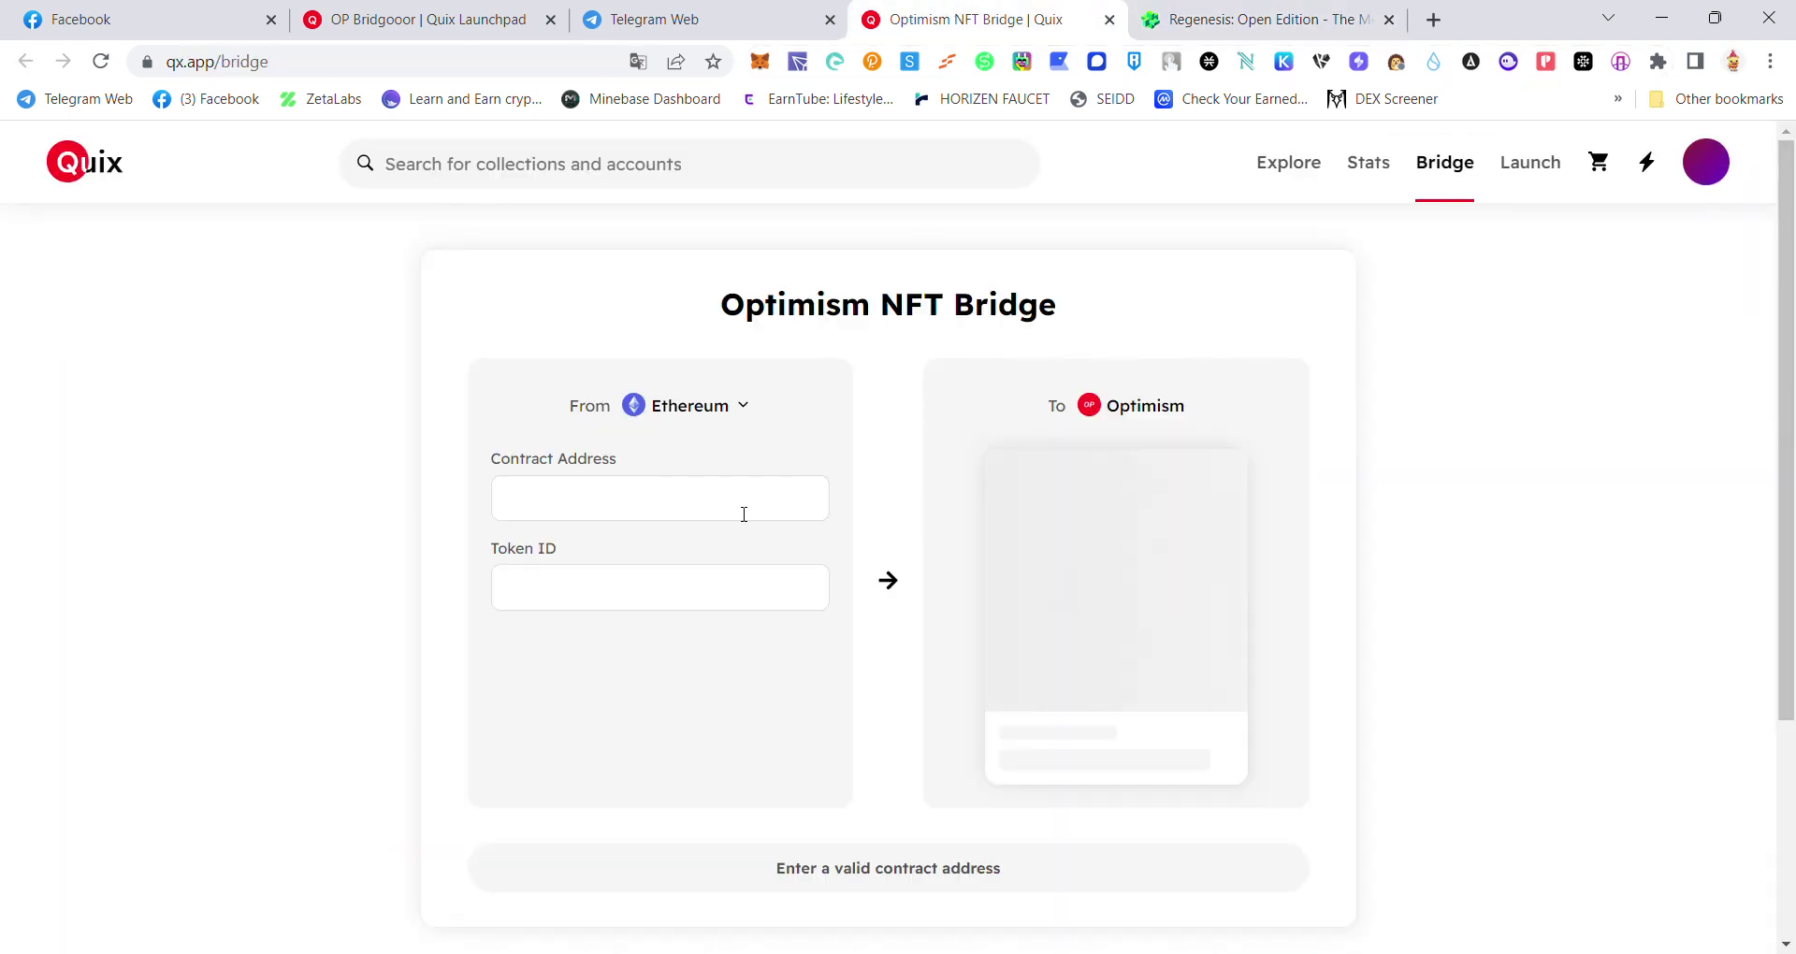
{"action": "left_click", "coordinate": [655, 587]}
{"action": "key", "text": "ctrl+v"}
- Copy the NFT's full contract address from its Etherscan page and enter it as the Contract Address on the Optimism NFT Bridge
{"action": "left_click", "coordinate": [1244, 14]}
{"action": "scroll", "coordinate": [1029, 374], "scroll_direction": "up", "scroll_amount": 1}
{"action": "scroll", "coordinate": [1029, 376], "scroll_direction": "up", "scroll_amount": 1}
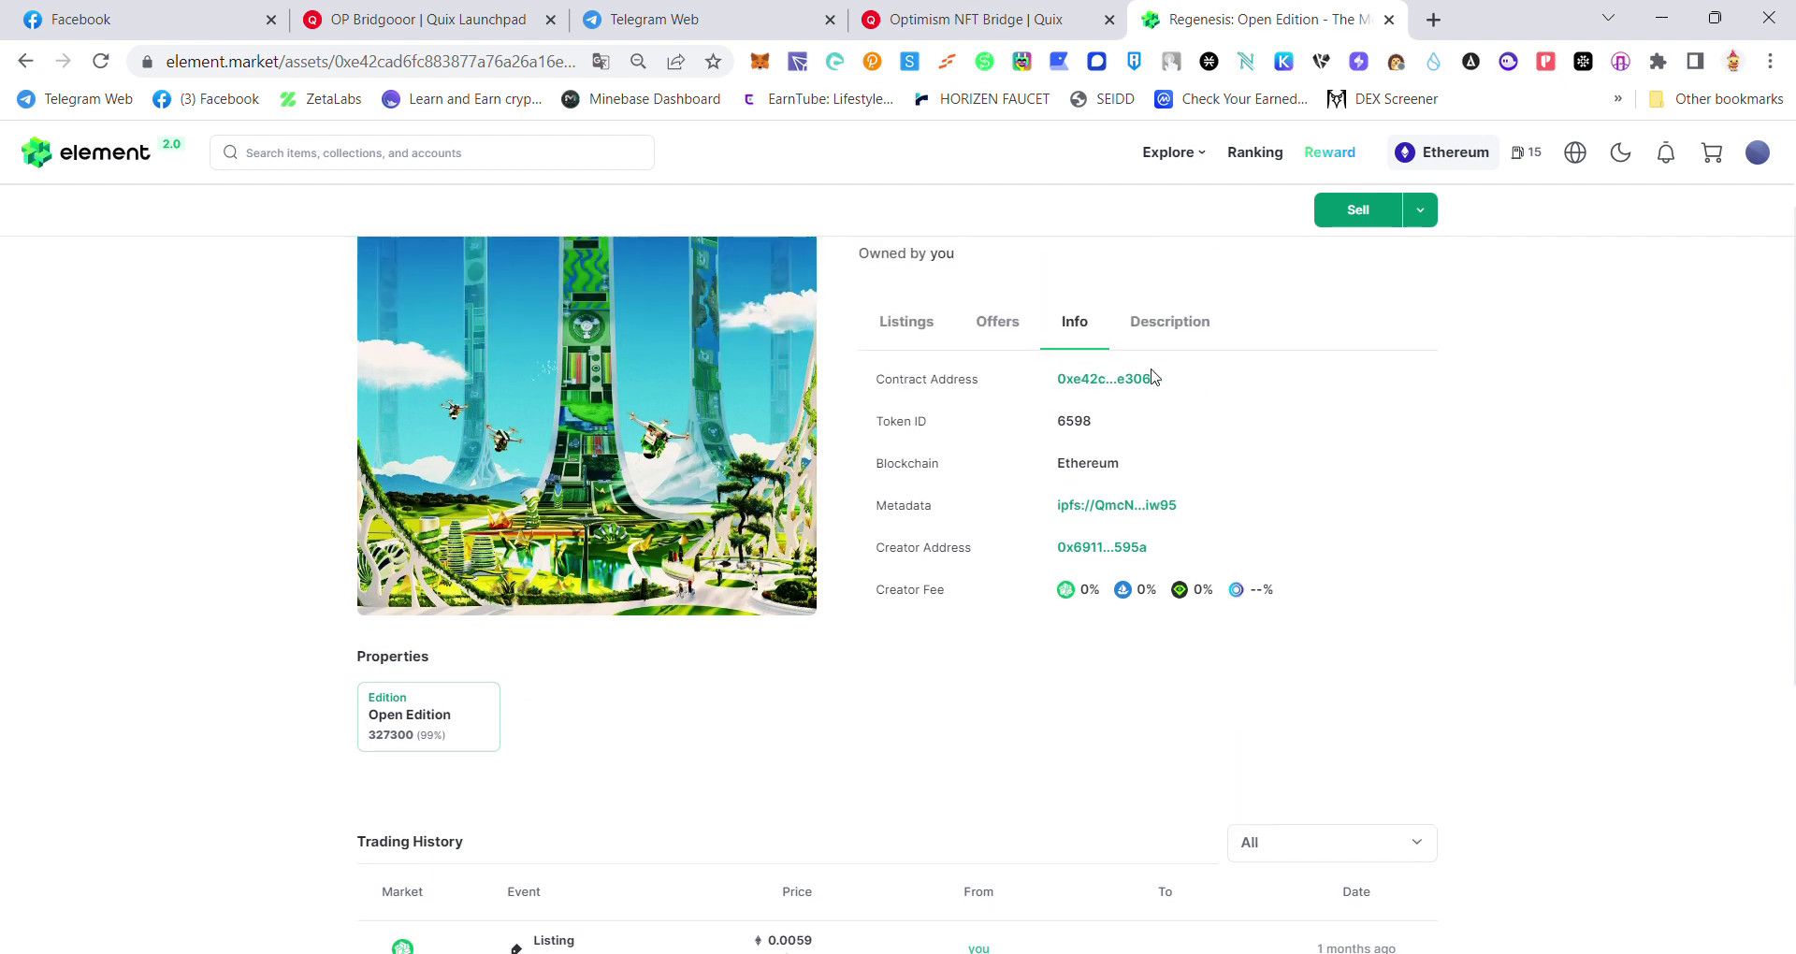
{"action": "left_click", "coordinate": [1151, 381]}
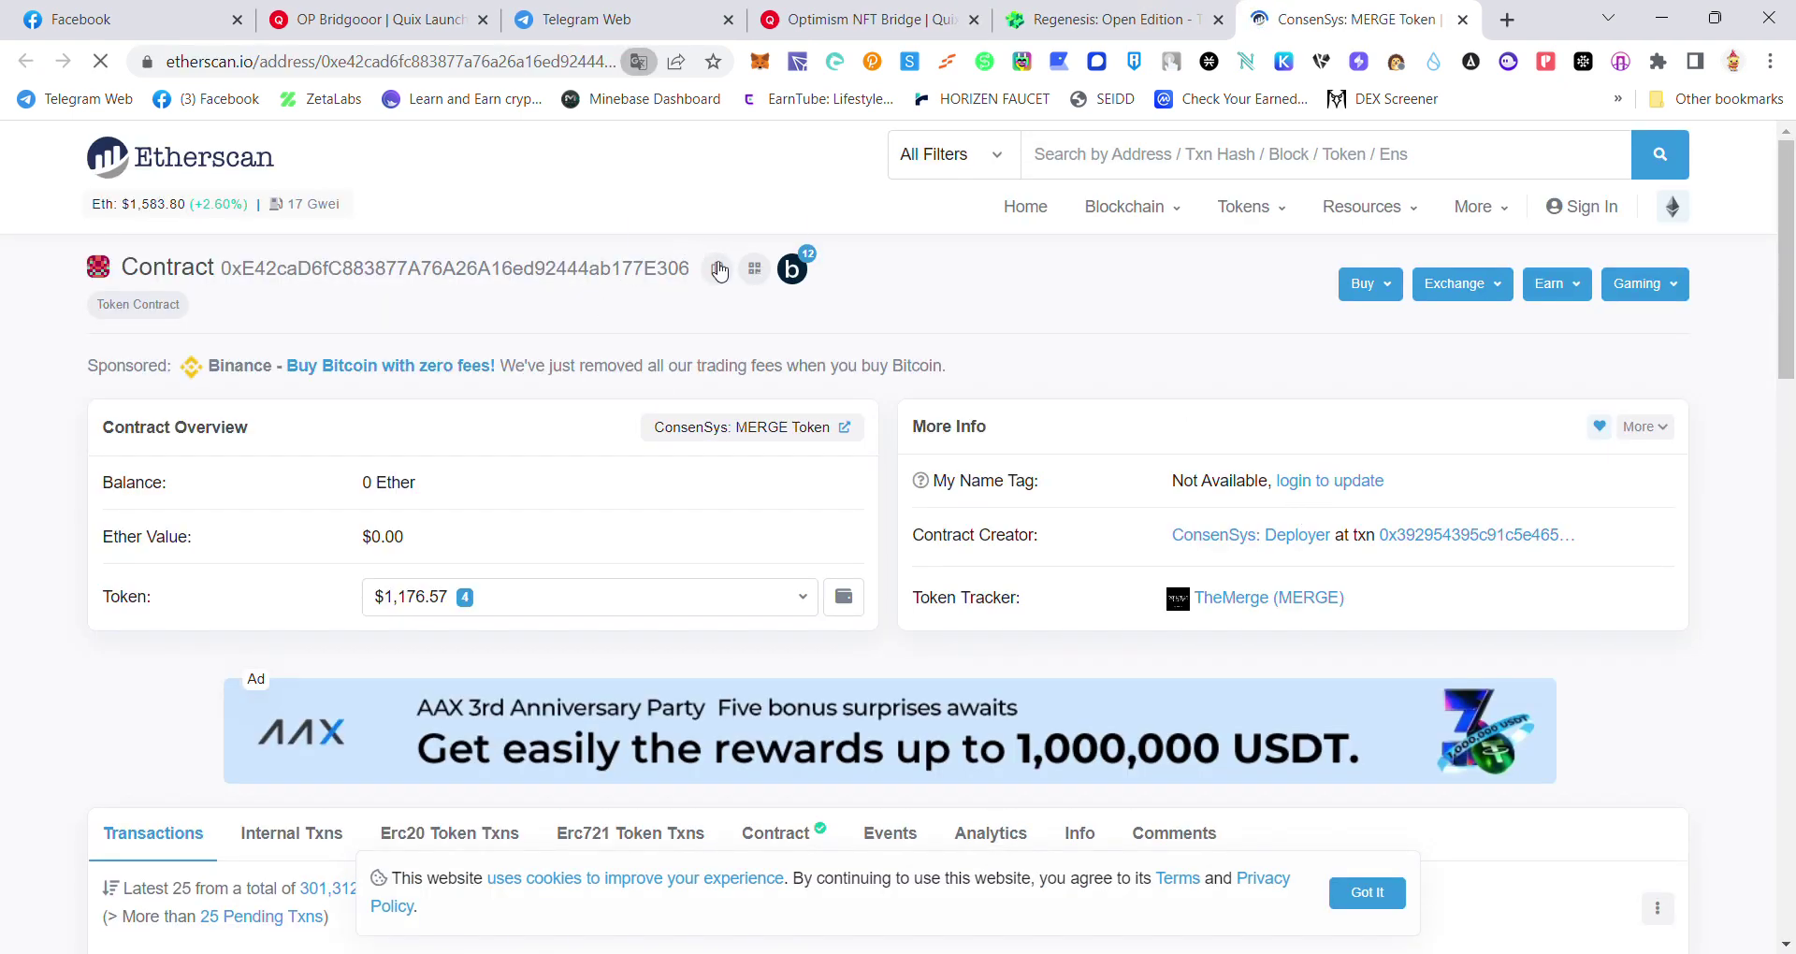
{"action": "left_click", "coordinate": [716, 270]}
{"action": "left_click", "coordinate": [1108, 19]}
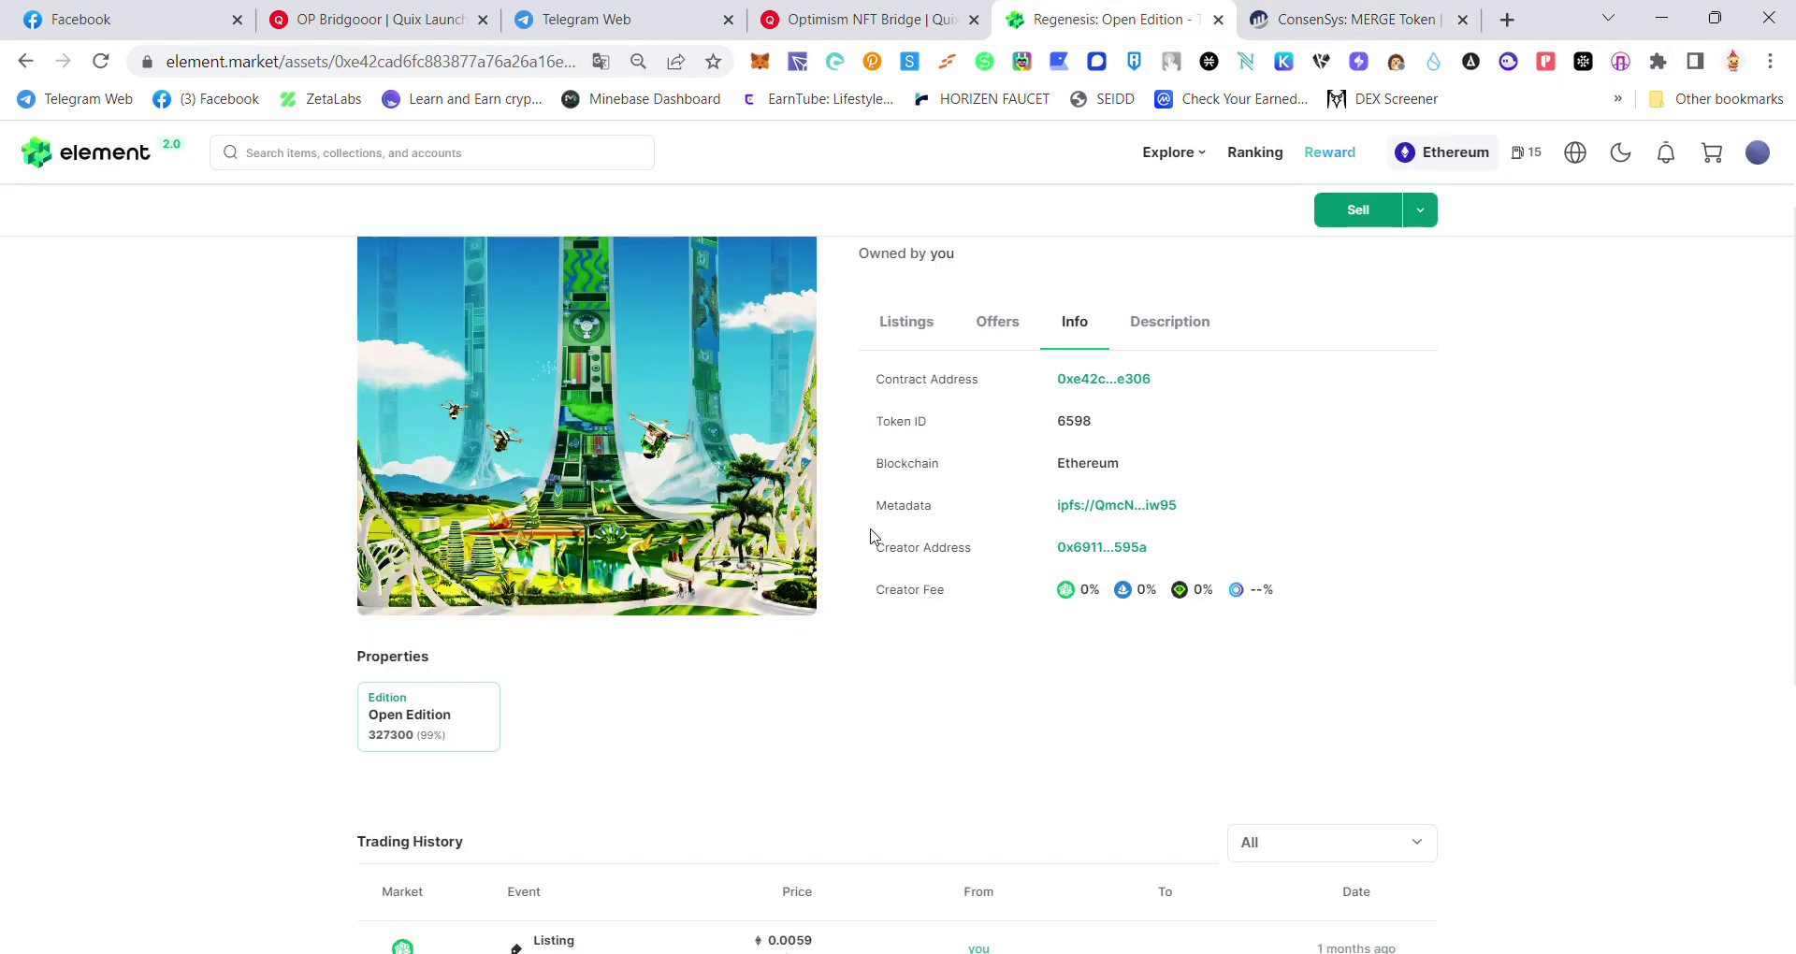
{"action": "left_click", "coordinate": [796, 10]}
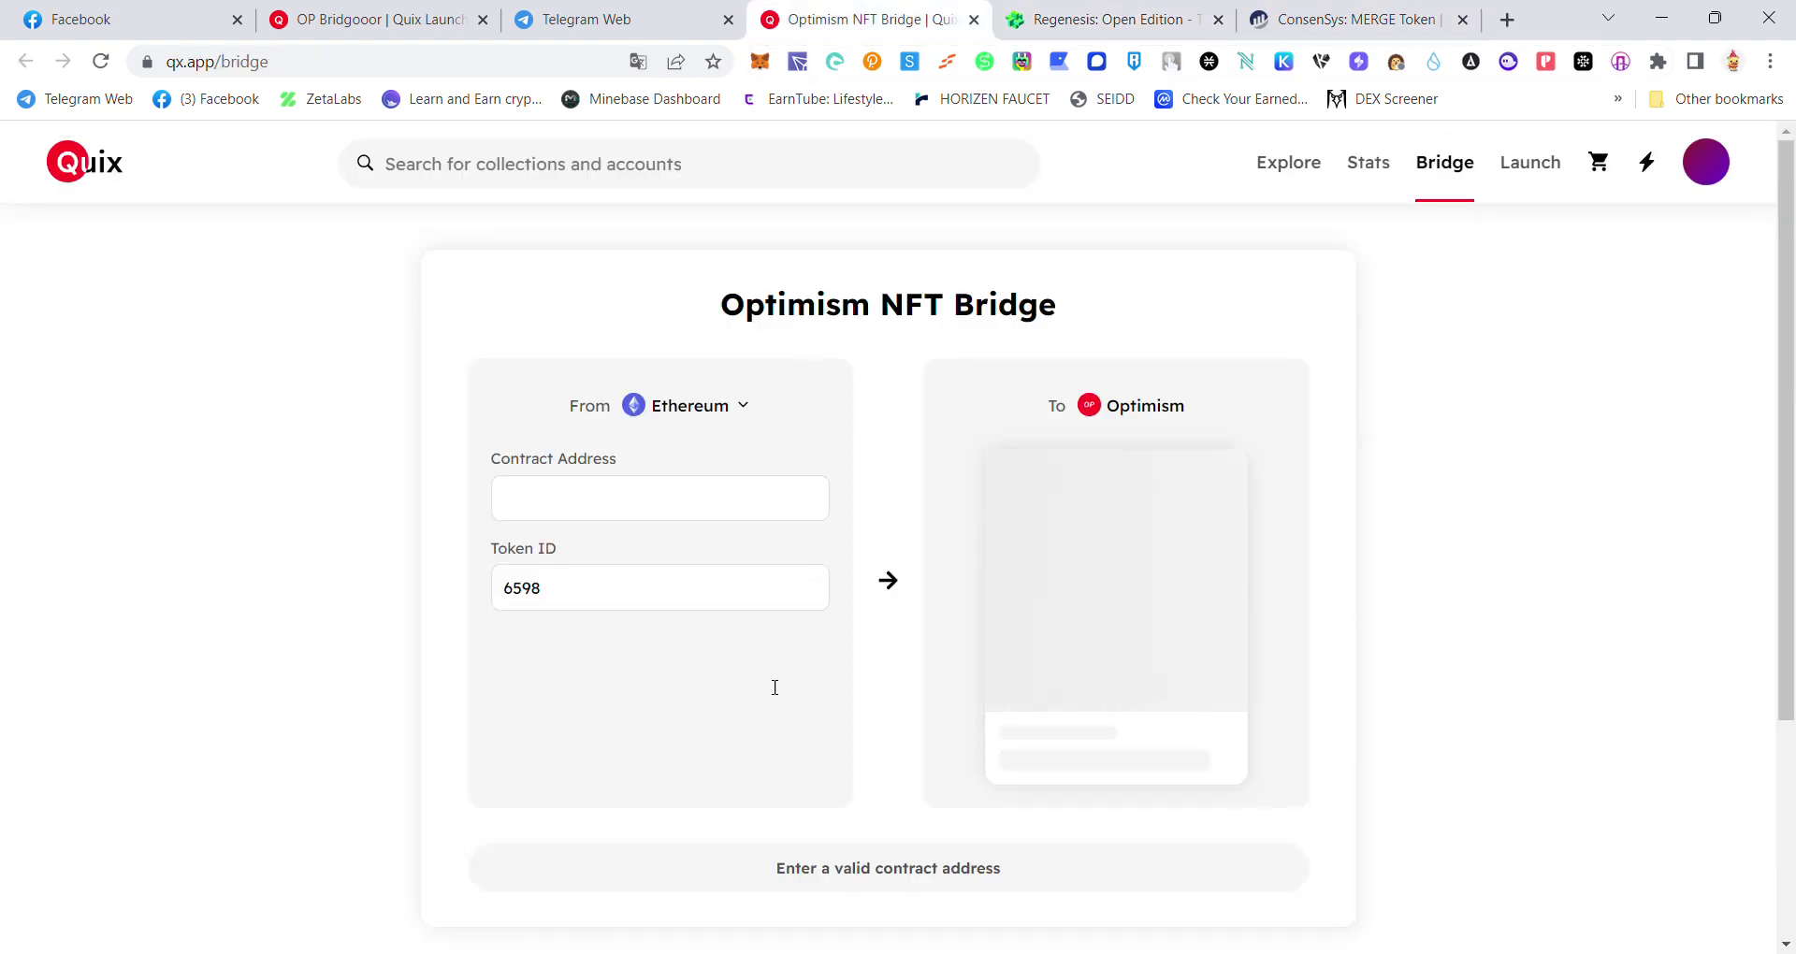
{"action": "key", "text": "ctrl+v"}
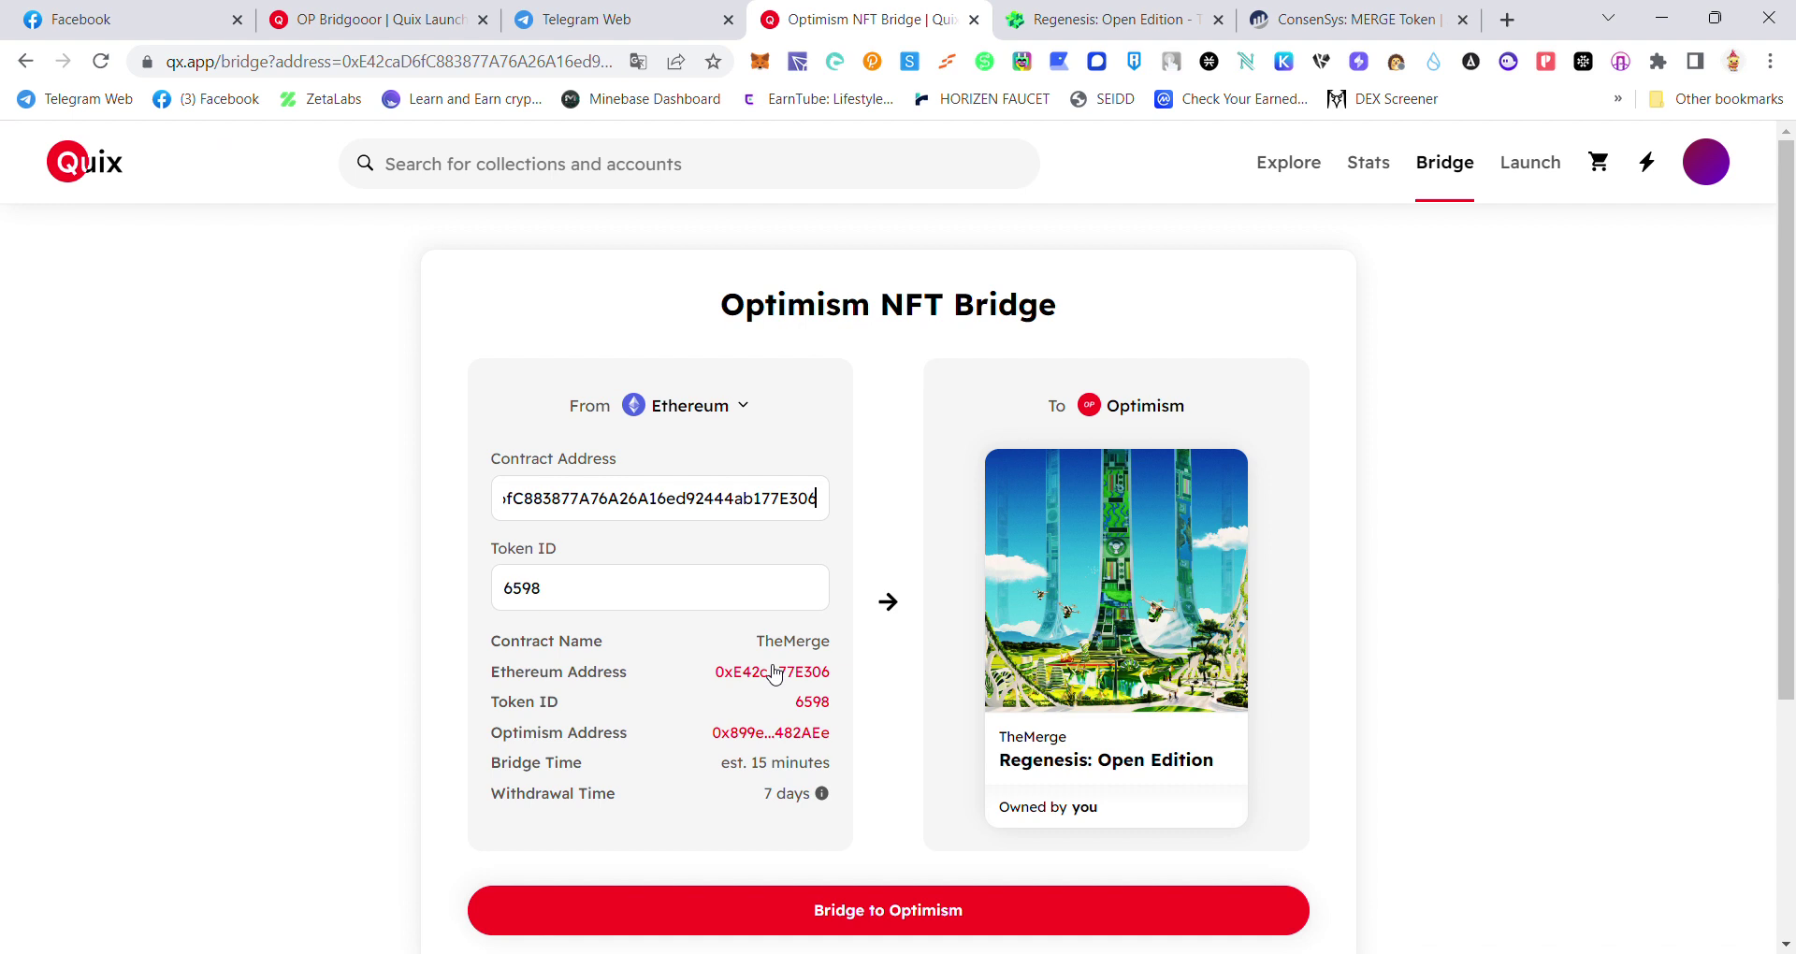
- Try to bridge the Regenesis: Open Edition NFT from Ethereum to Optimism
{"action": "scroll", "coordinate": [1385, 730], "scroll_direction": "down", "scroll_amount": 2}
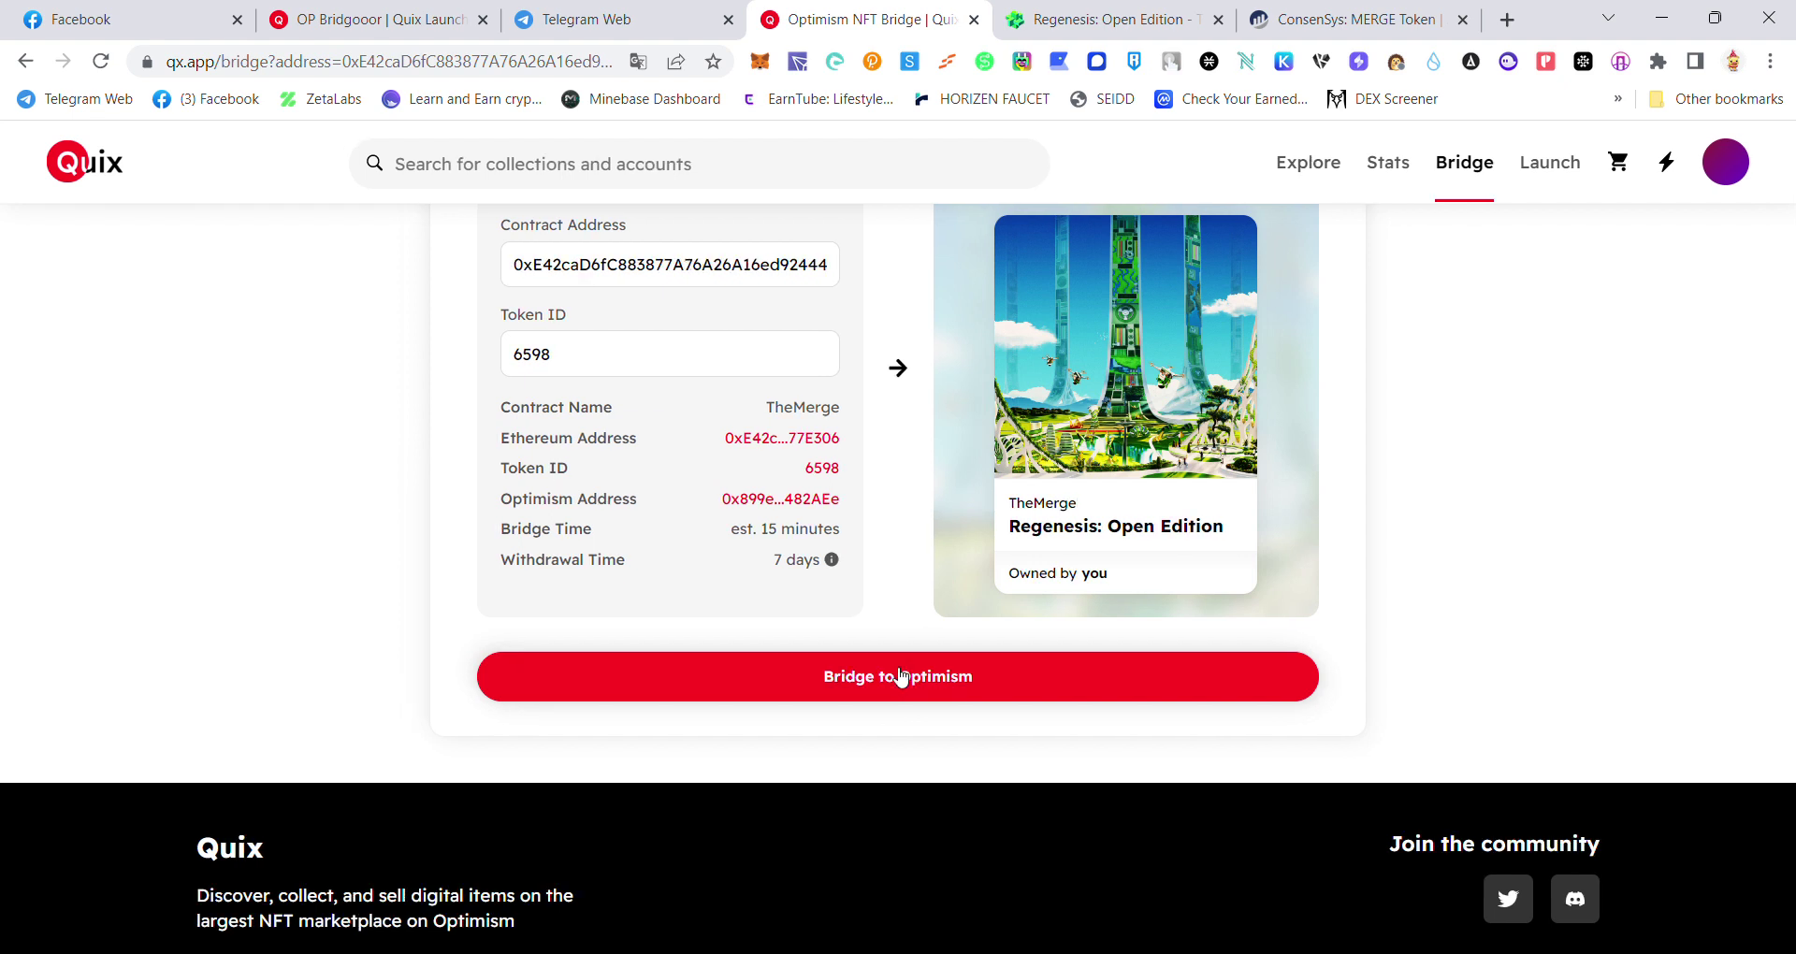
{"action": "left_click", "coordinate": [895, 683]}
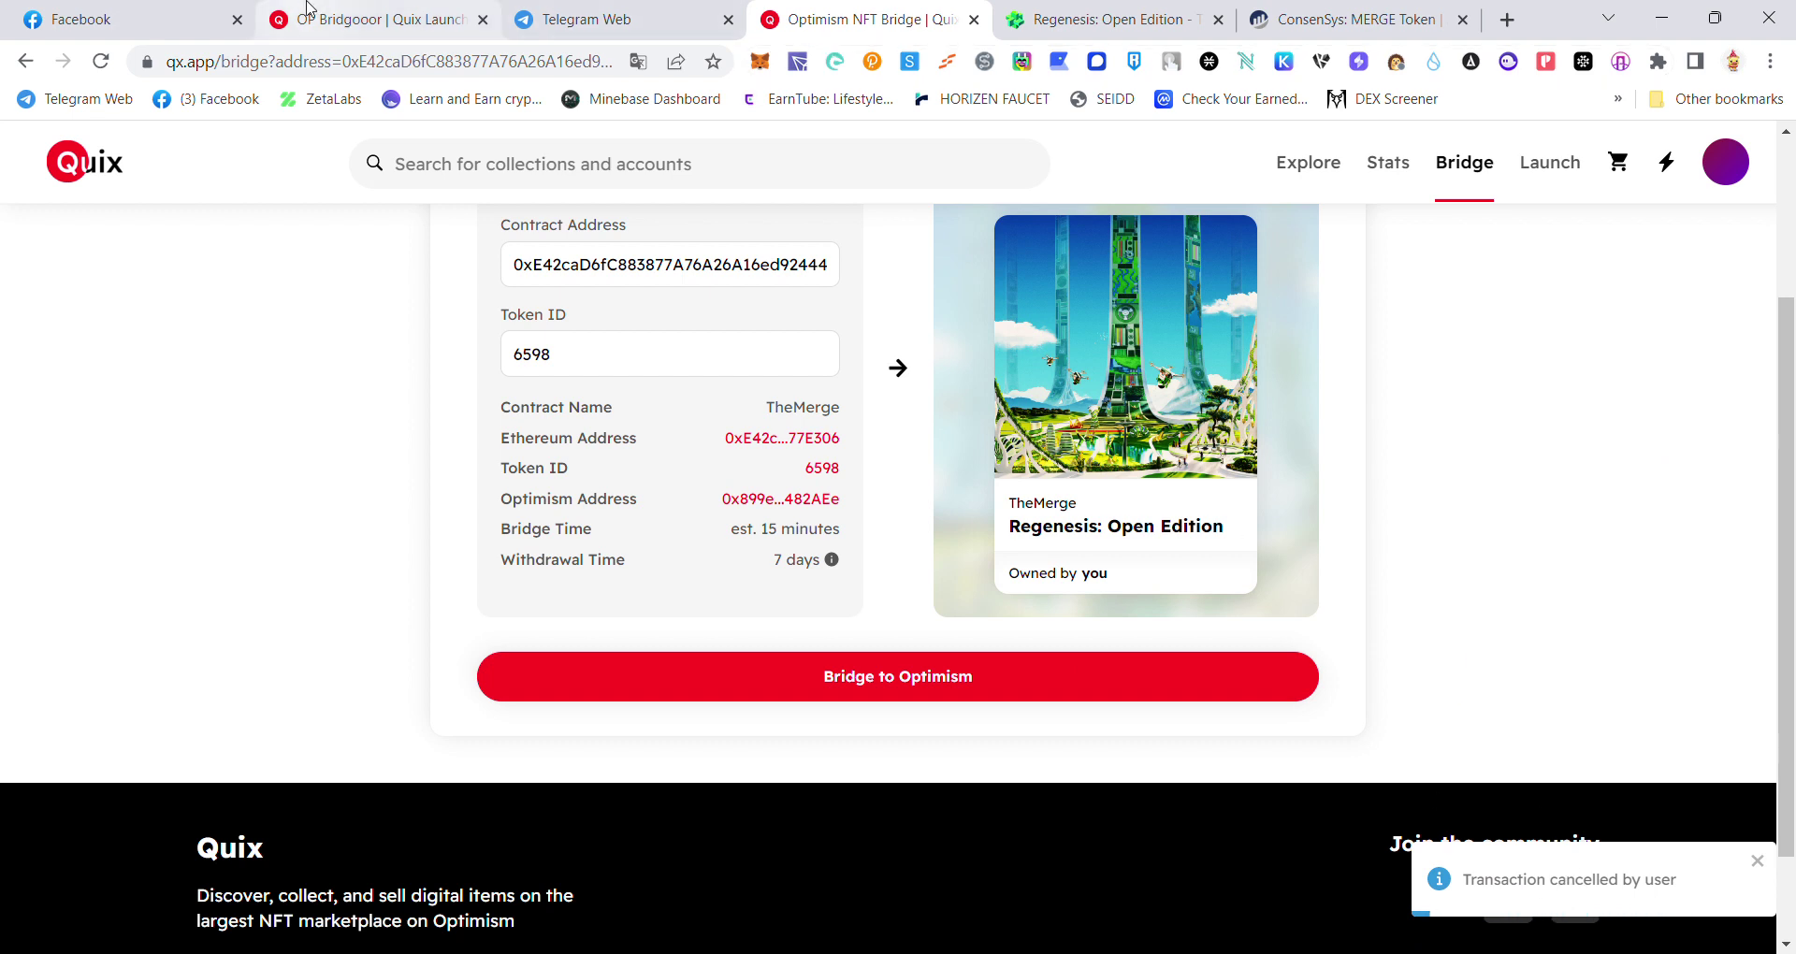
- Reload the OP Bridgooor launch page and try to mint one free NFT, closing the mint dialog at the end
{"action": "left_click", "coordinate": [356, 19]}
{"action": "left_click", "coordinate": [100, 61]}
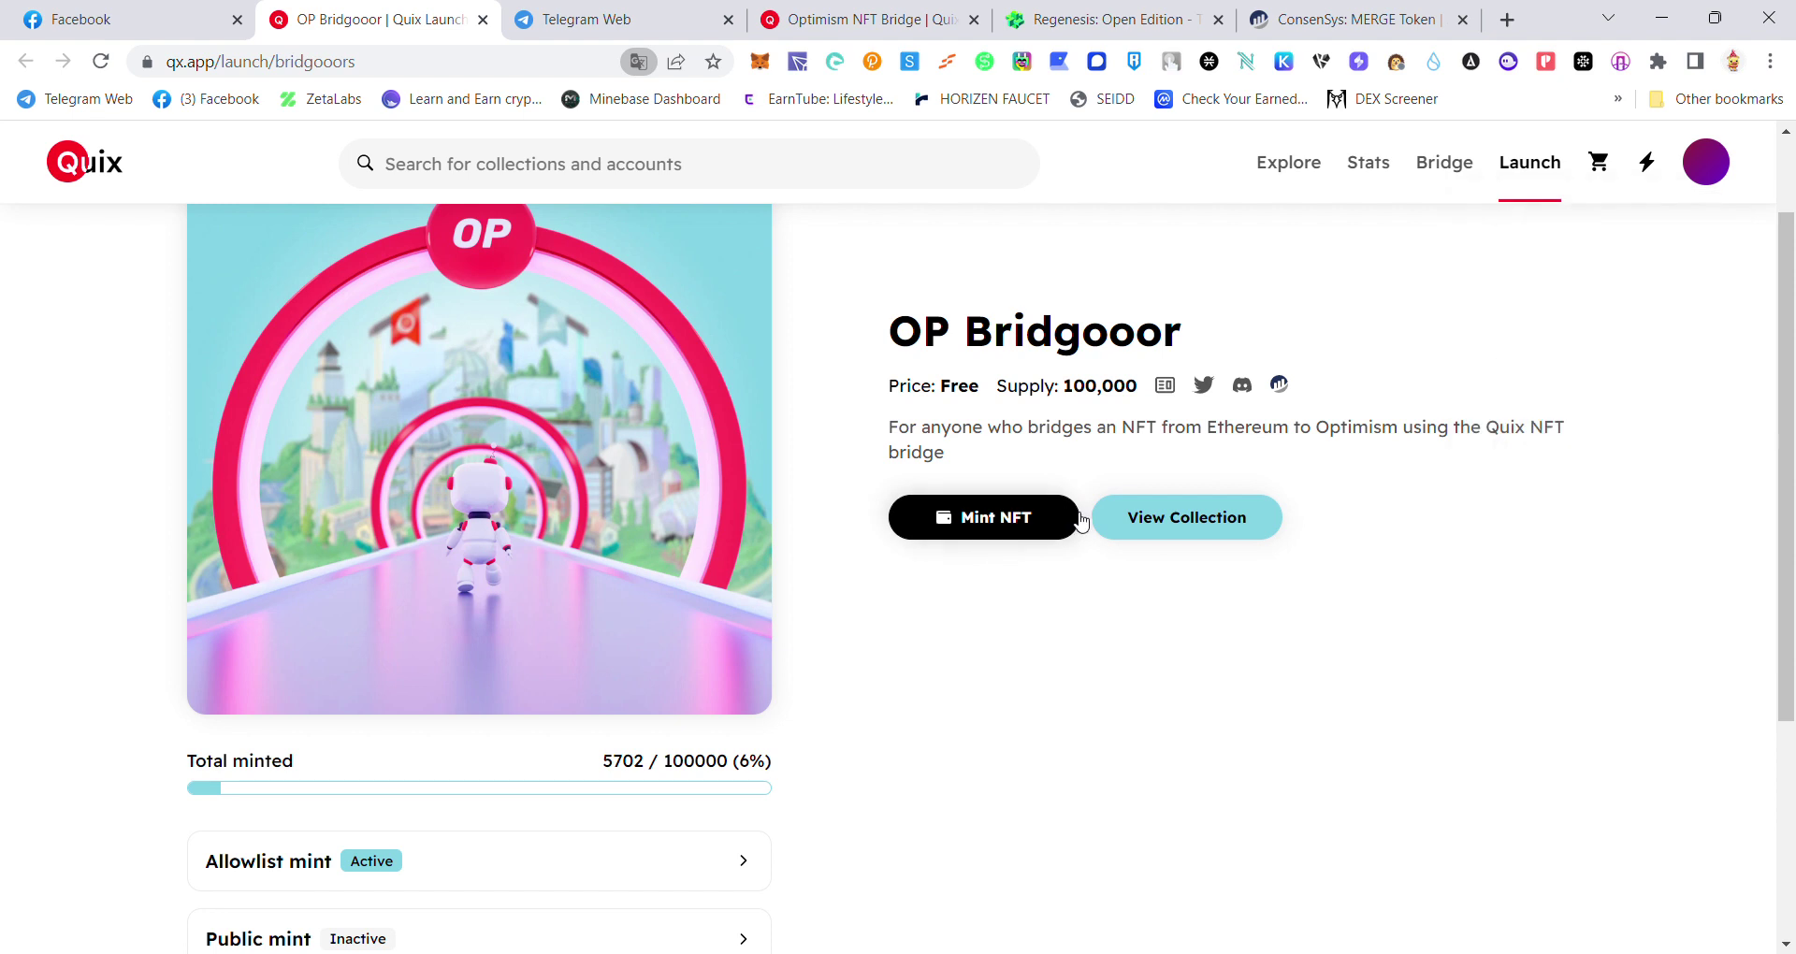
{"action": "left_click", "coordinate": [993, 513]}
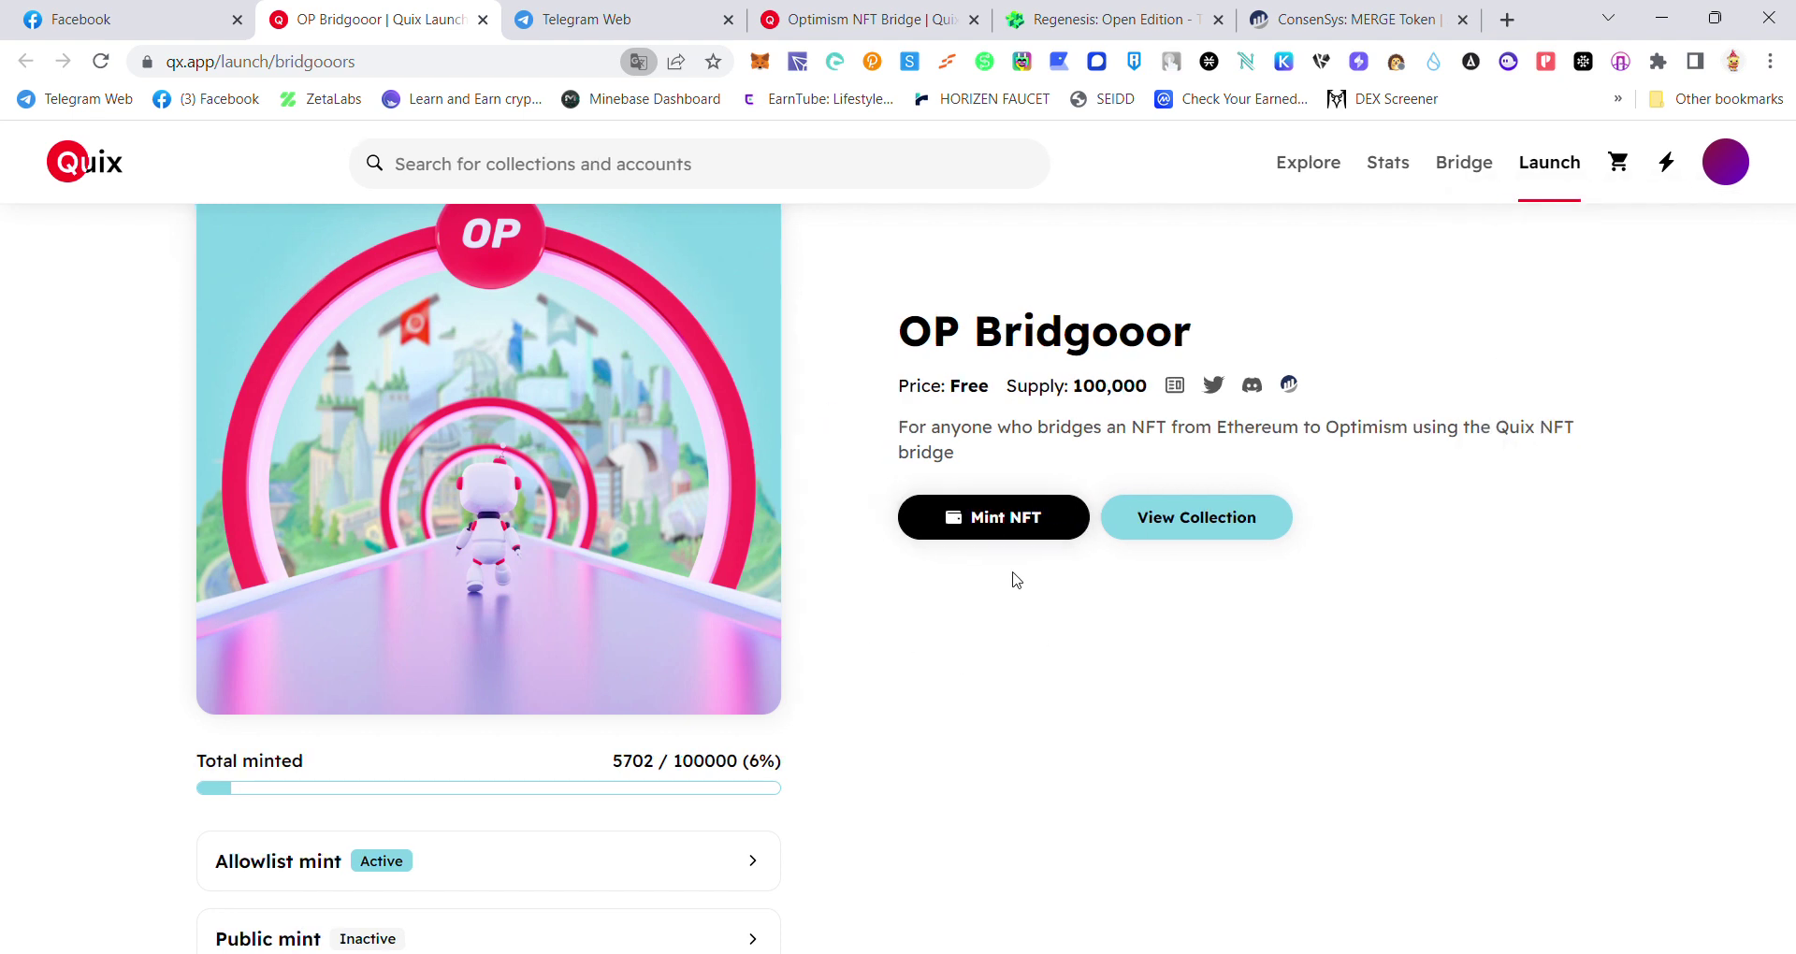
{"action": "left_click", "coordinate": [954, 652]}
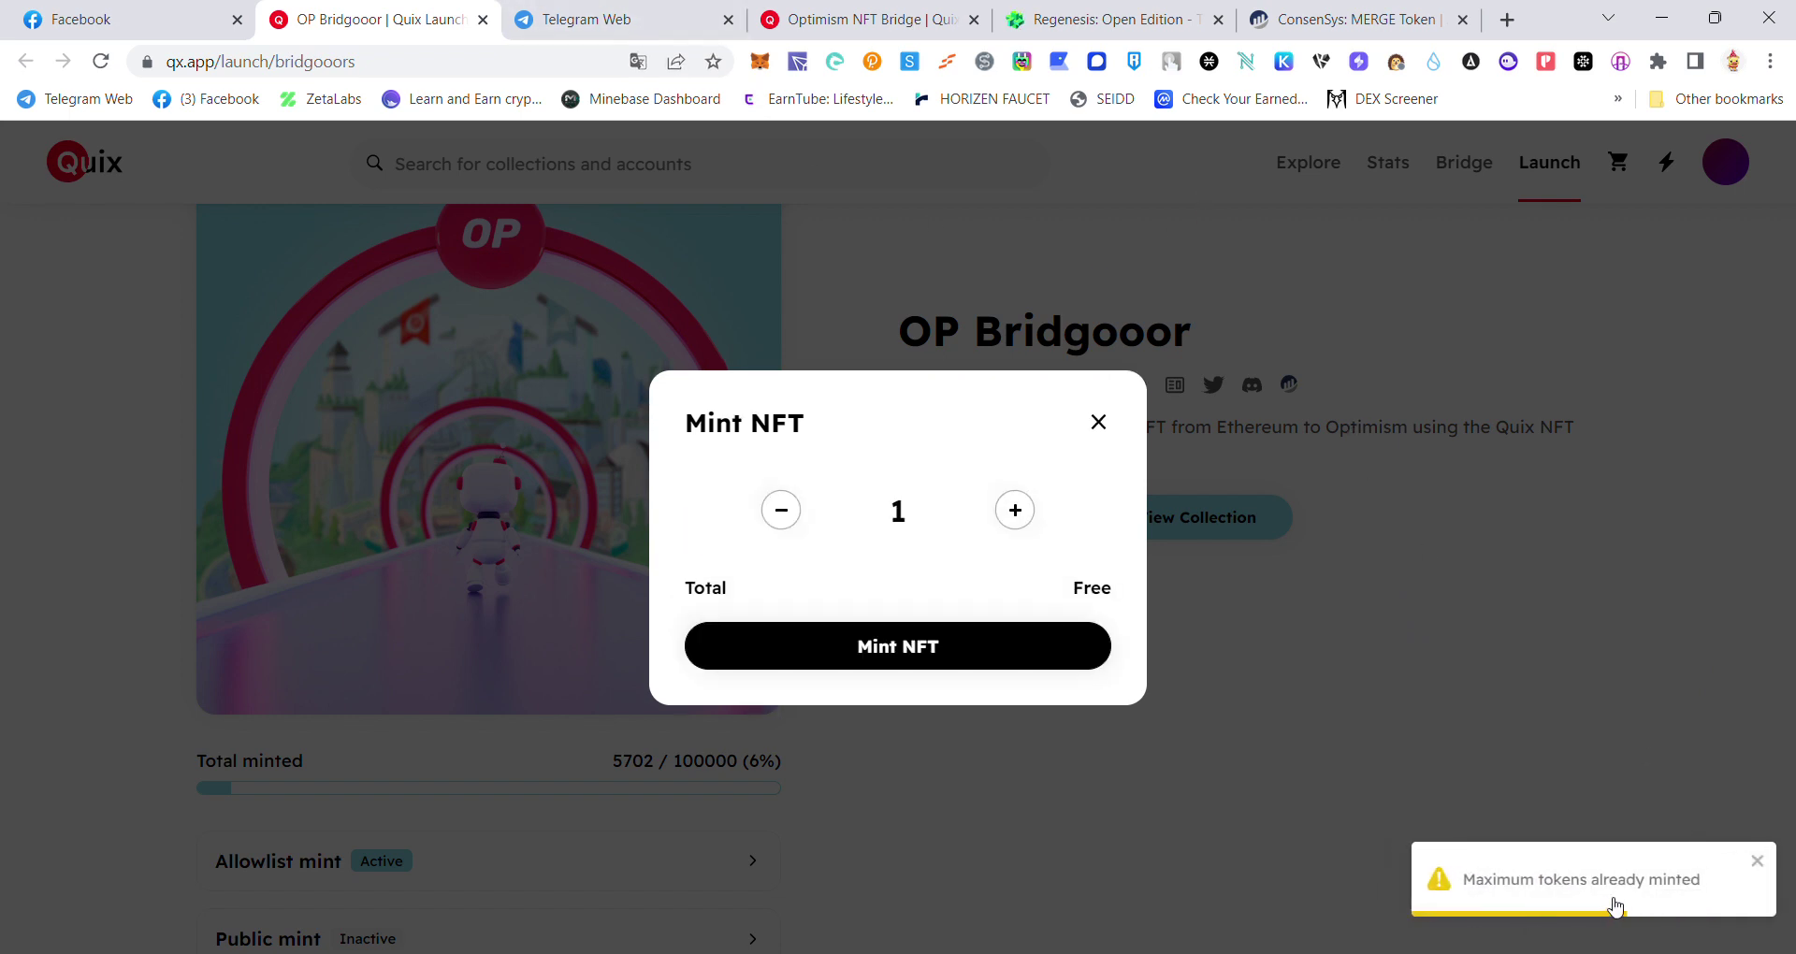
{"action": "left_click", "coordinate": [1520, 641]}
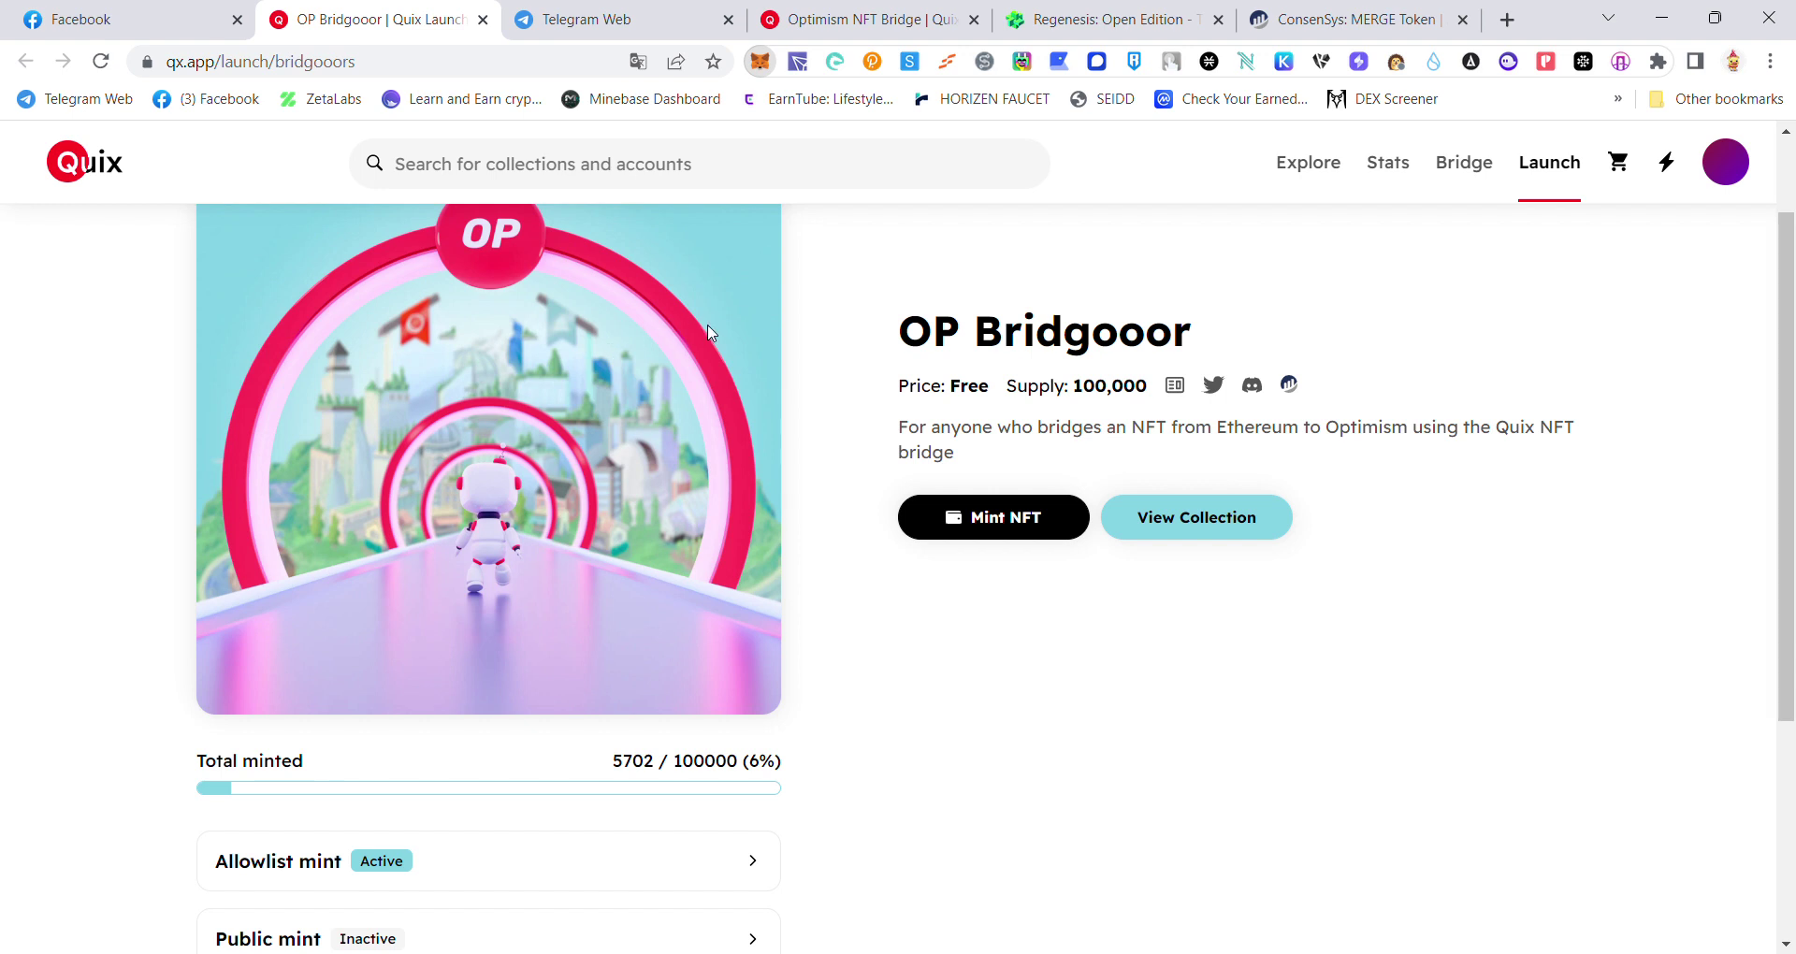
- Search for "hopexchange" in a new tab and launch the Hop transfer app from the Hop Exchange site
{"action": "left_click", "coordinate": [1356, 19]}
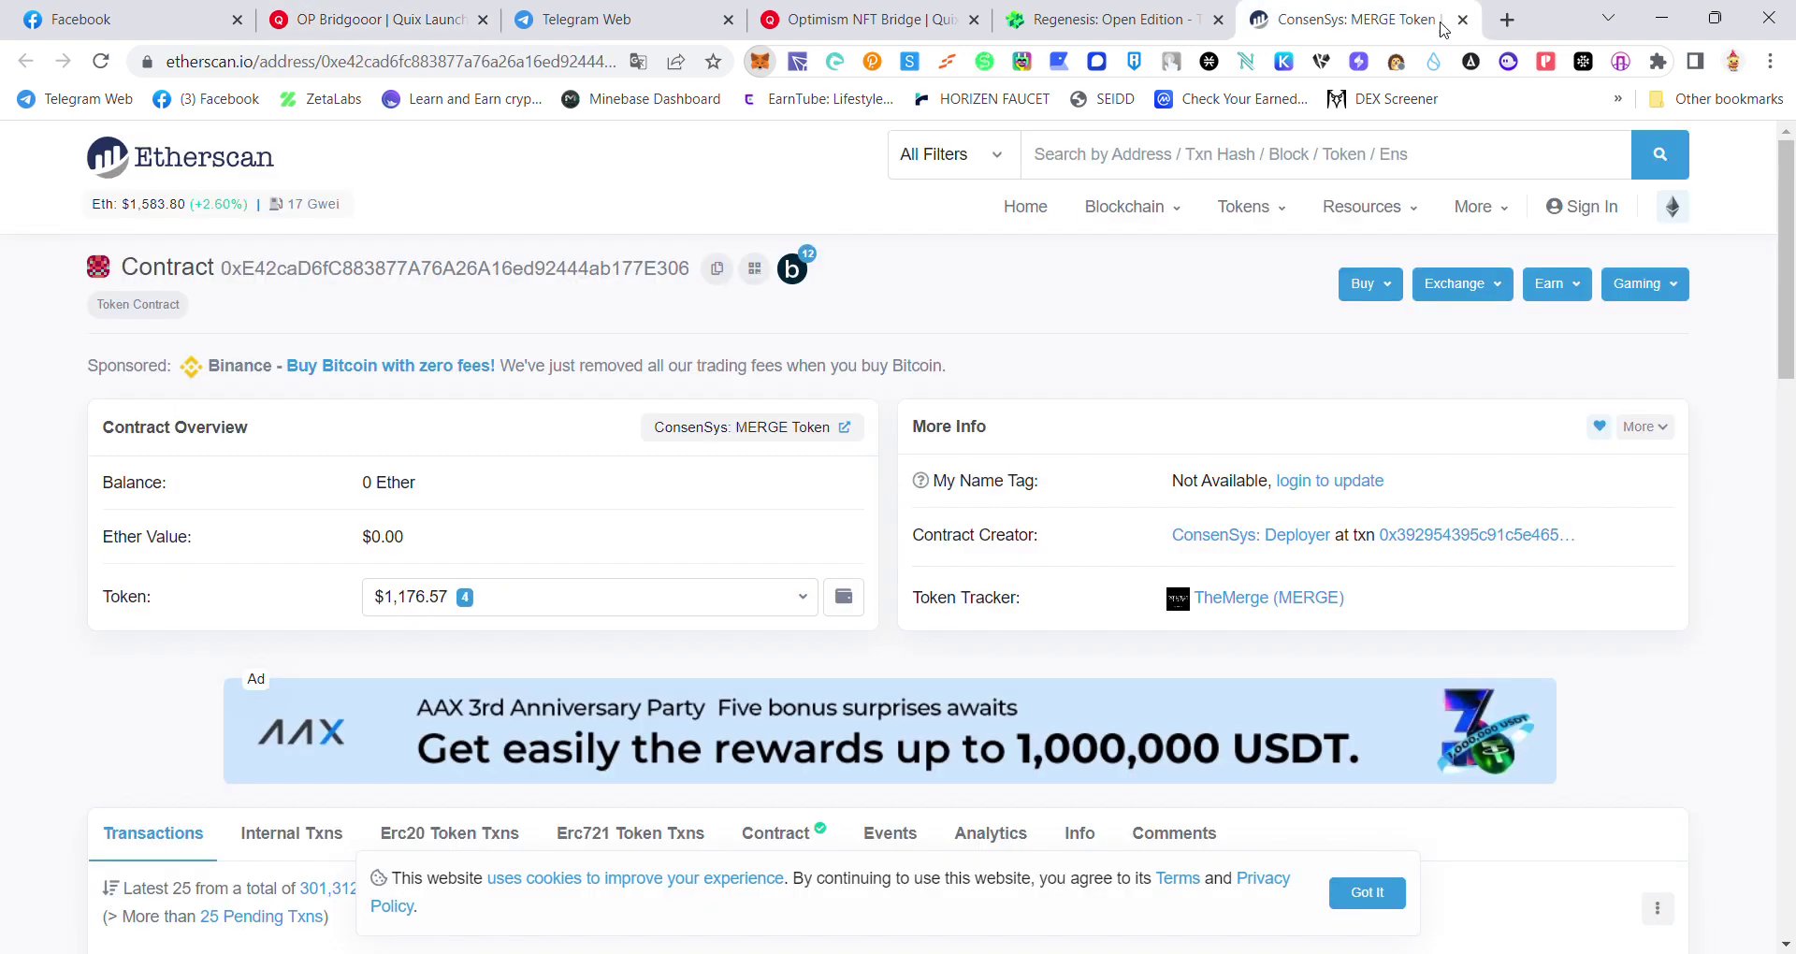
{"action": "left_click", "coordinate": [1501, 18]}
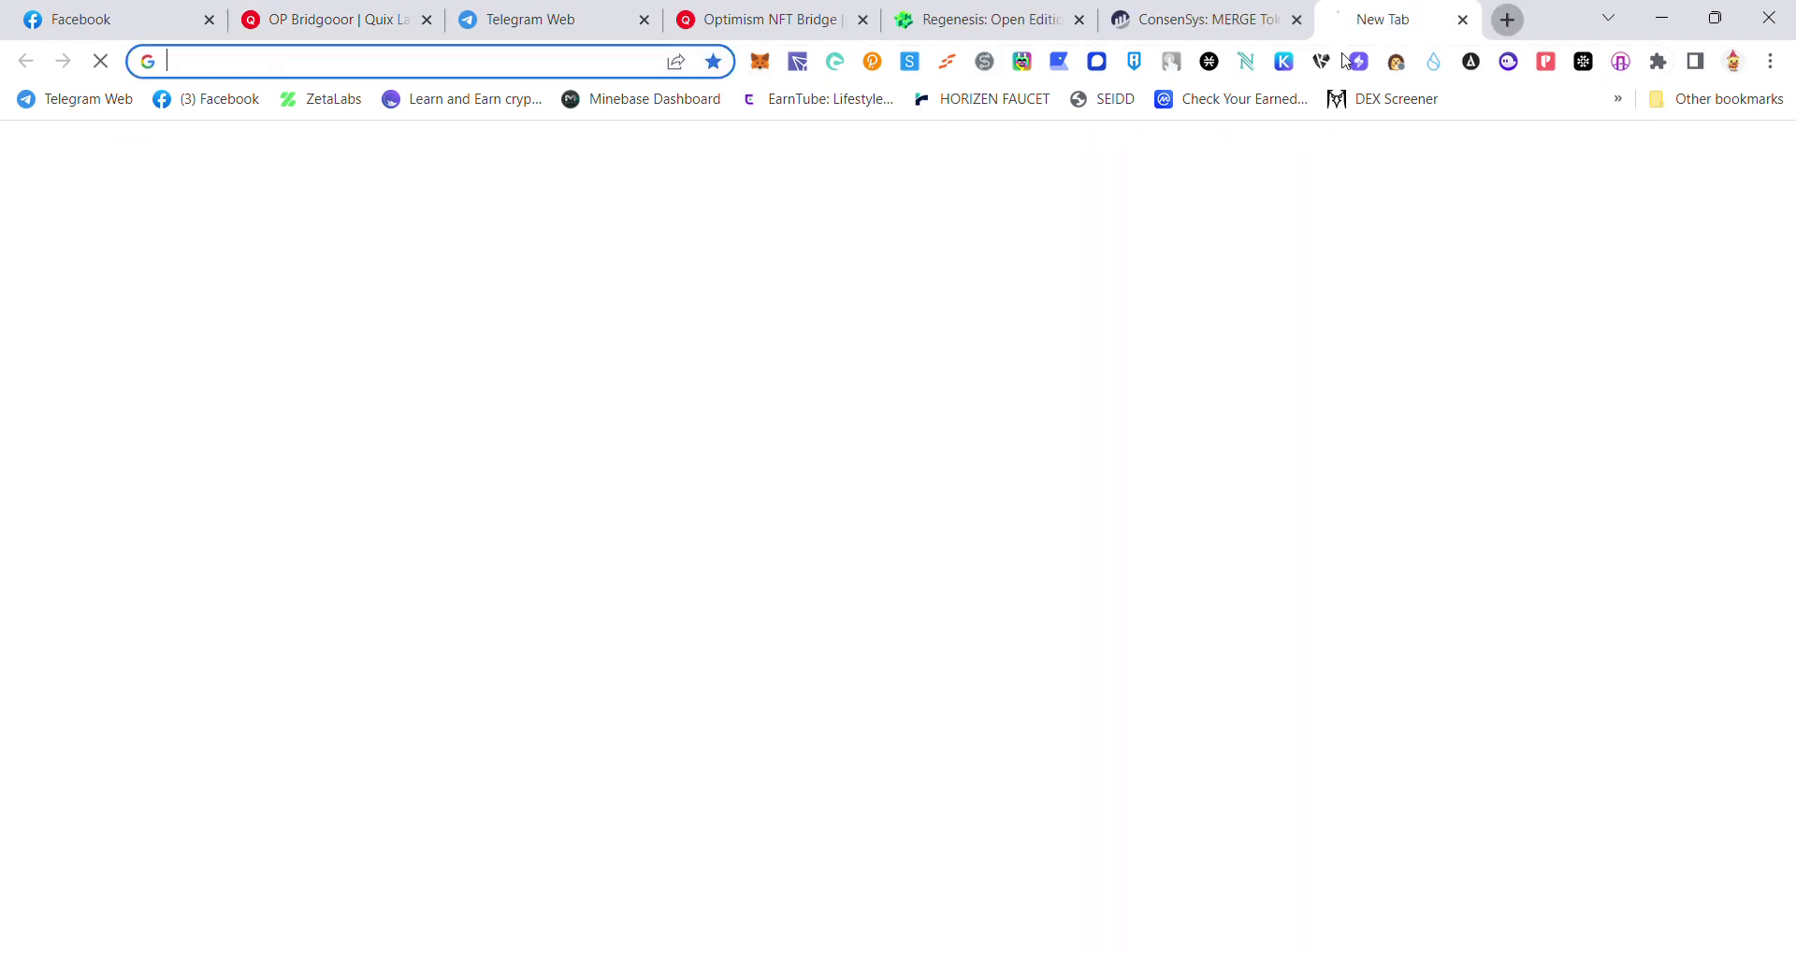
{"action": "left_click", "coordinate": [354, 64]}
{"action": "type", "text": "h"}
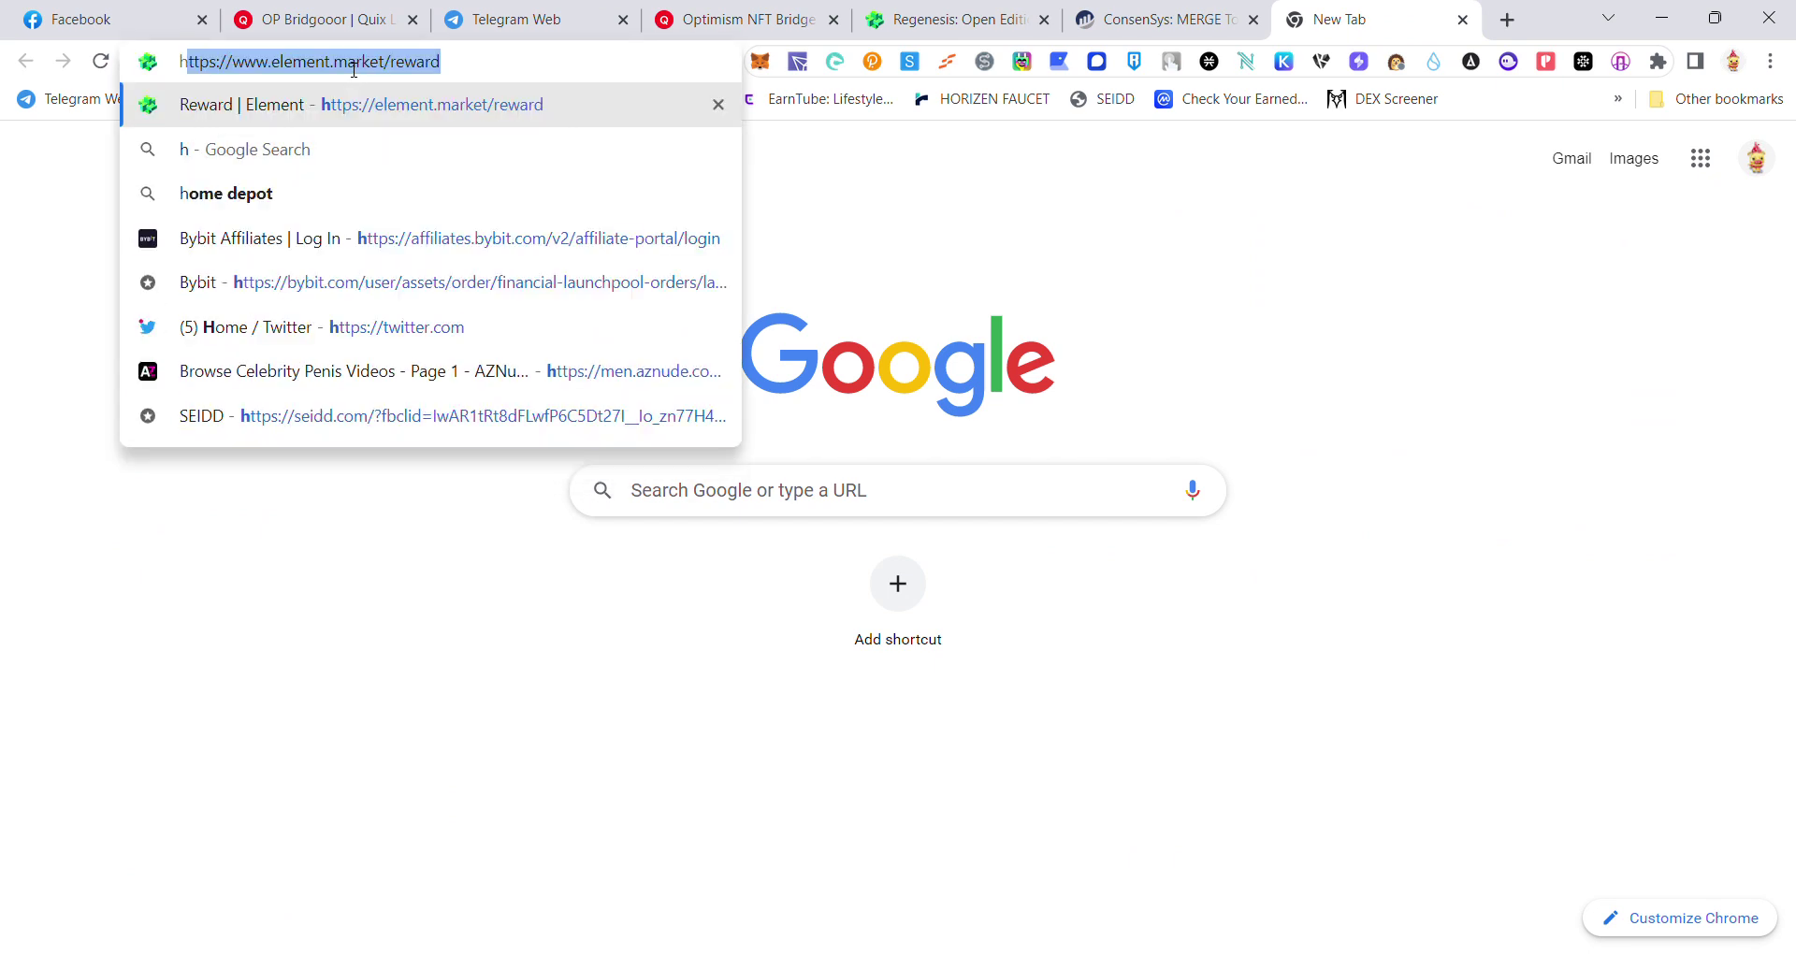
{"action": "type", "text": "opexchange"}
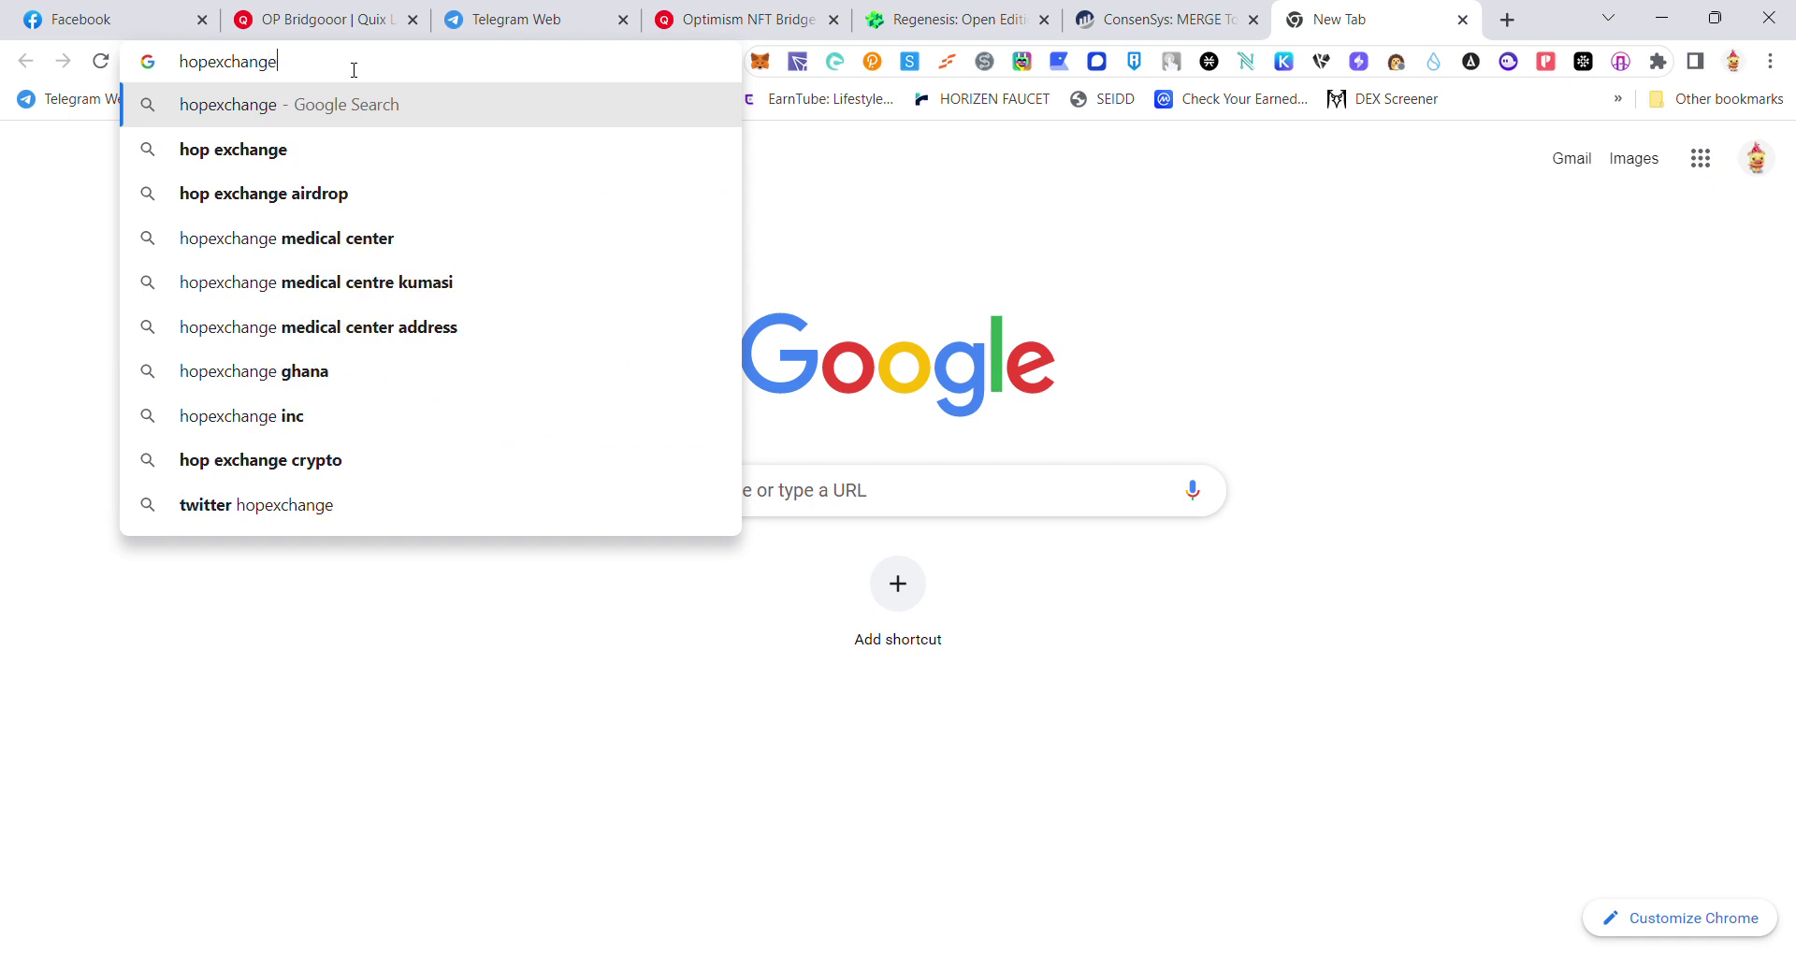
{"action": "key", "text": "Return"}
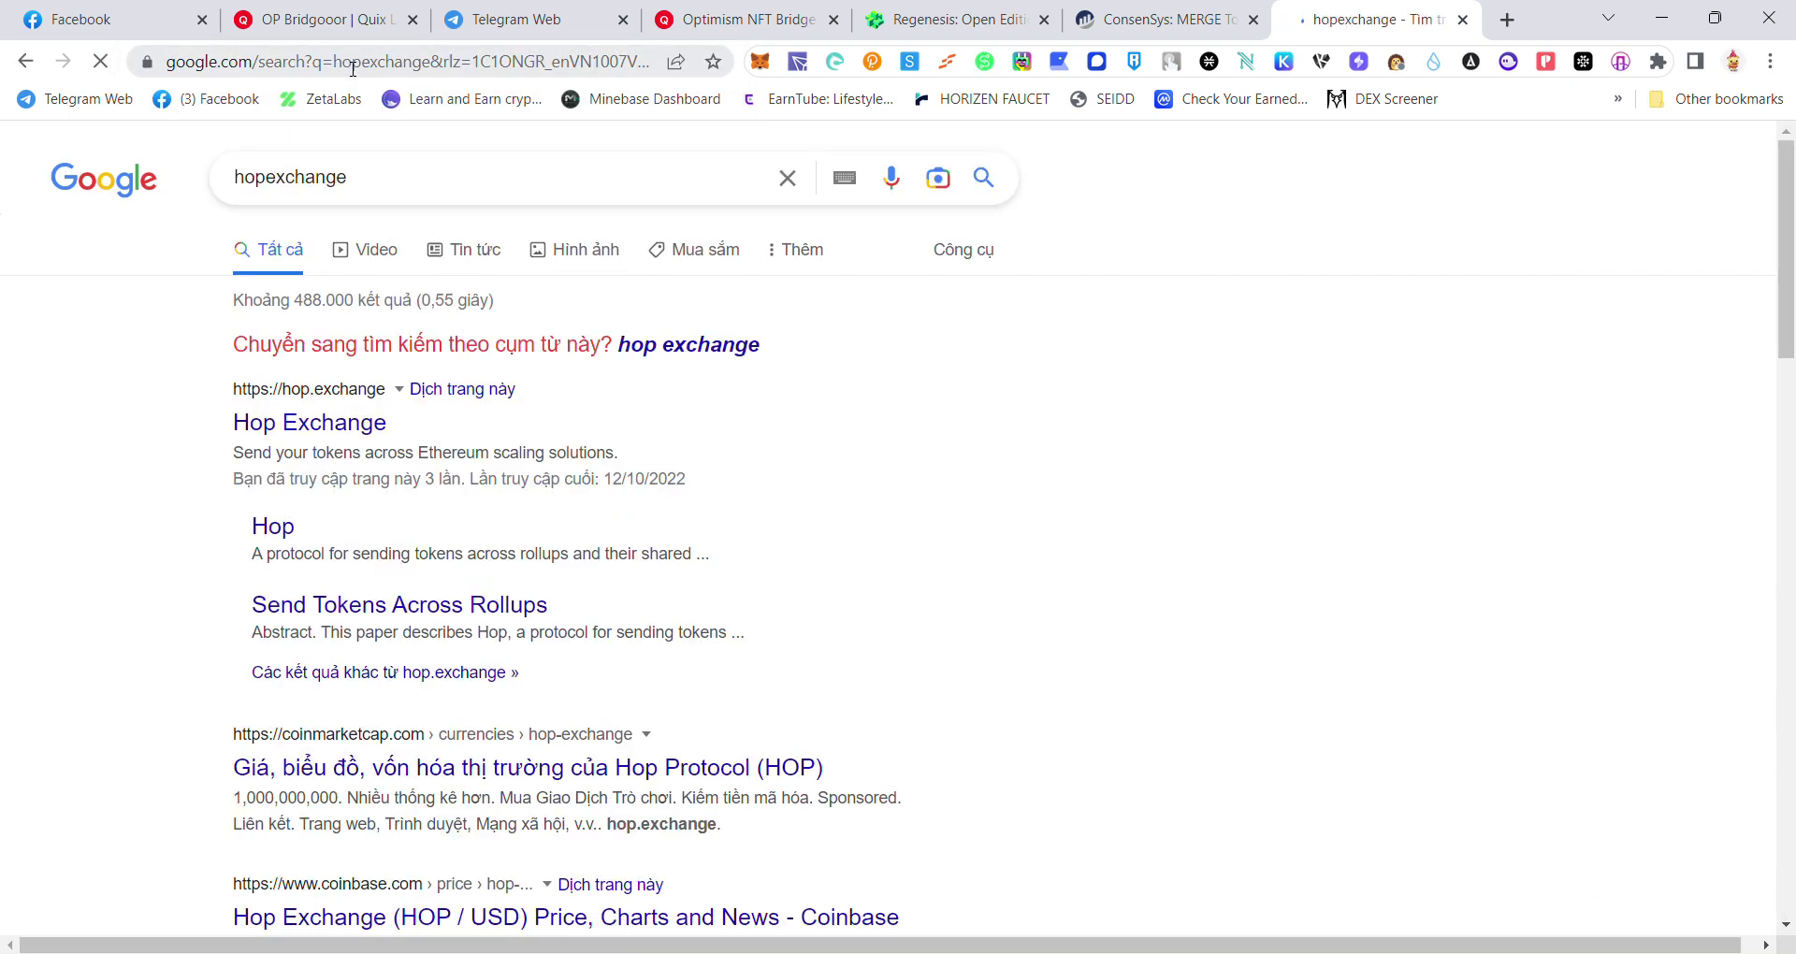
{"action": "left_click", "coordinate": [313, 430]}
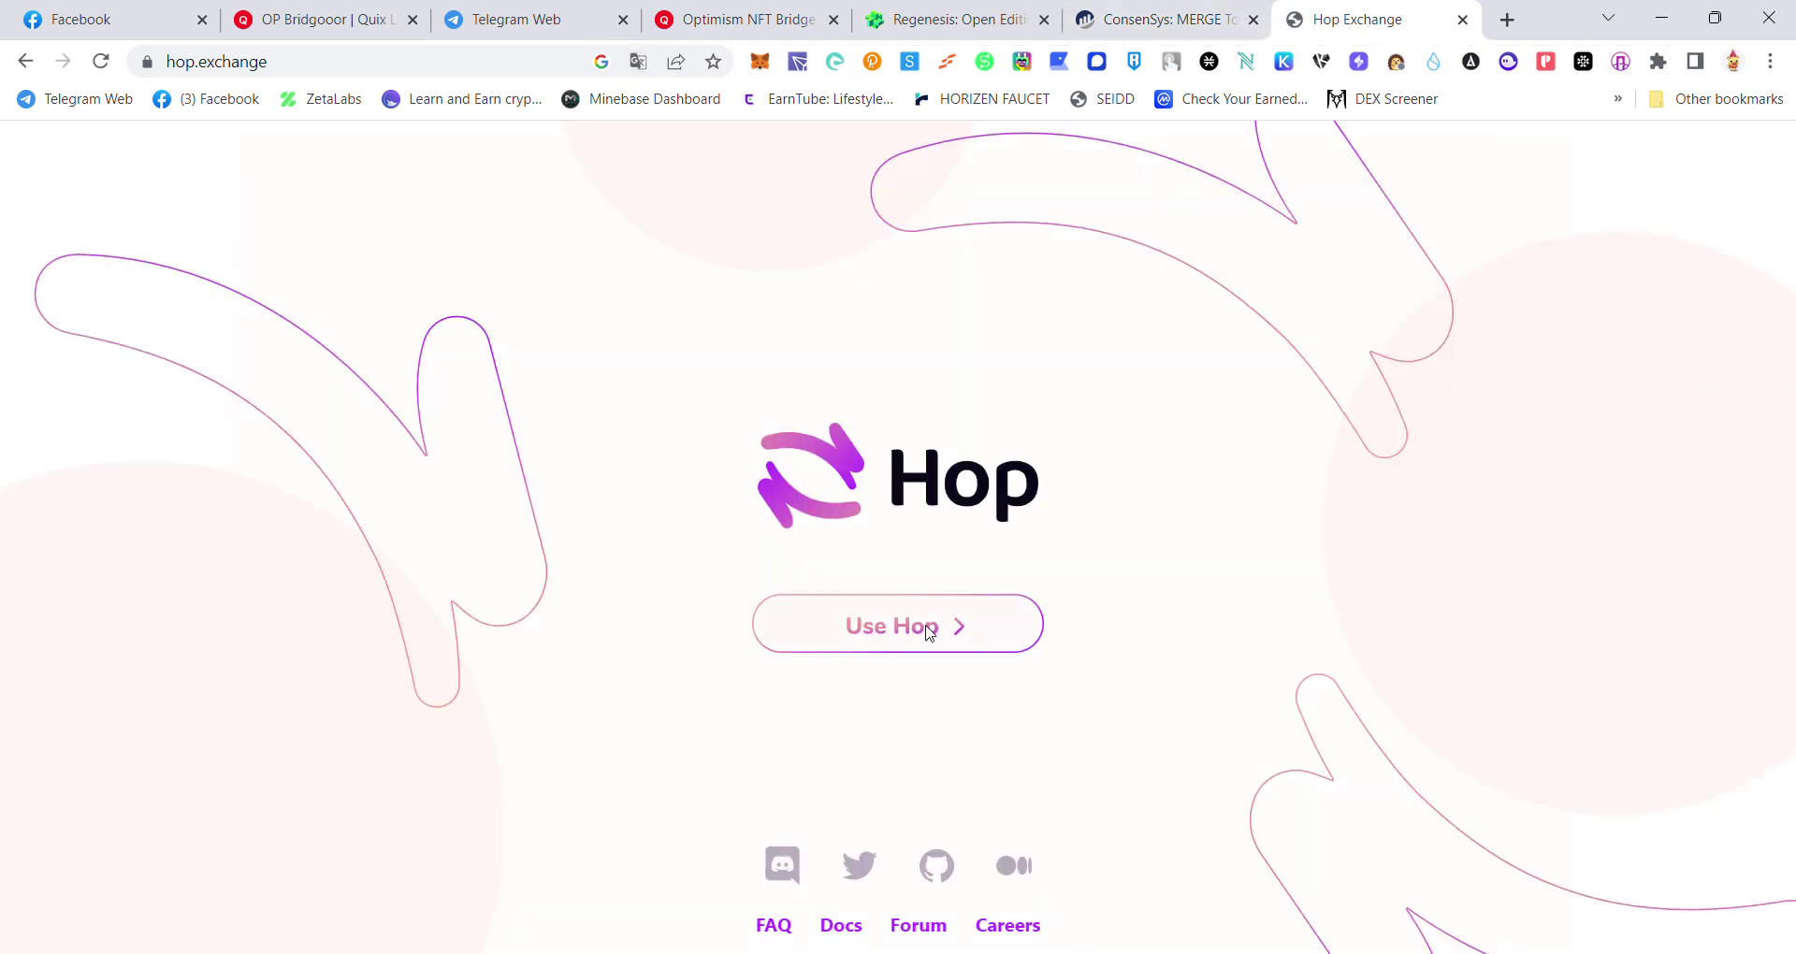
{"action": "left_click", "coordinate": [926, 636]}
{"action": "left_click", "coordinate": [1280, 20]}
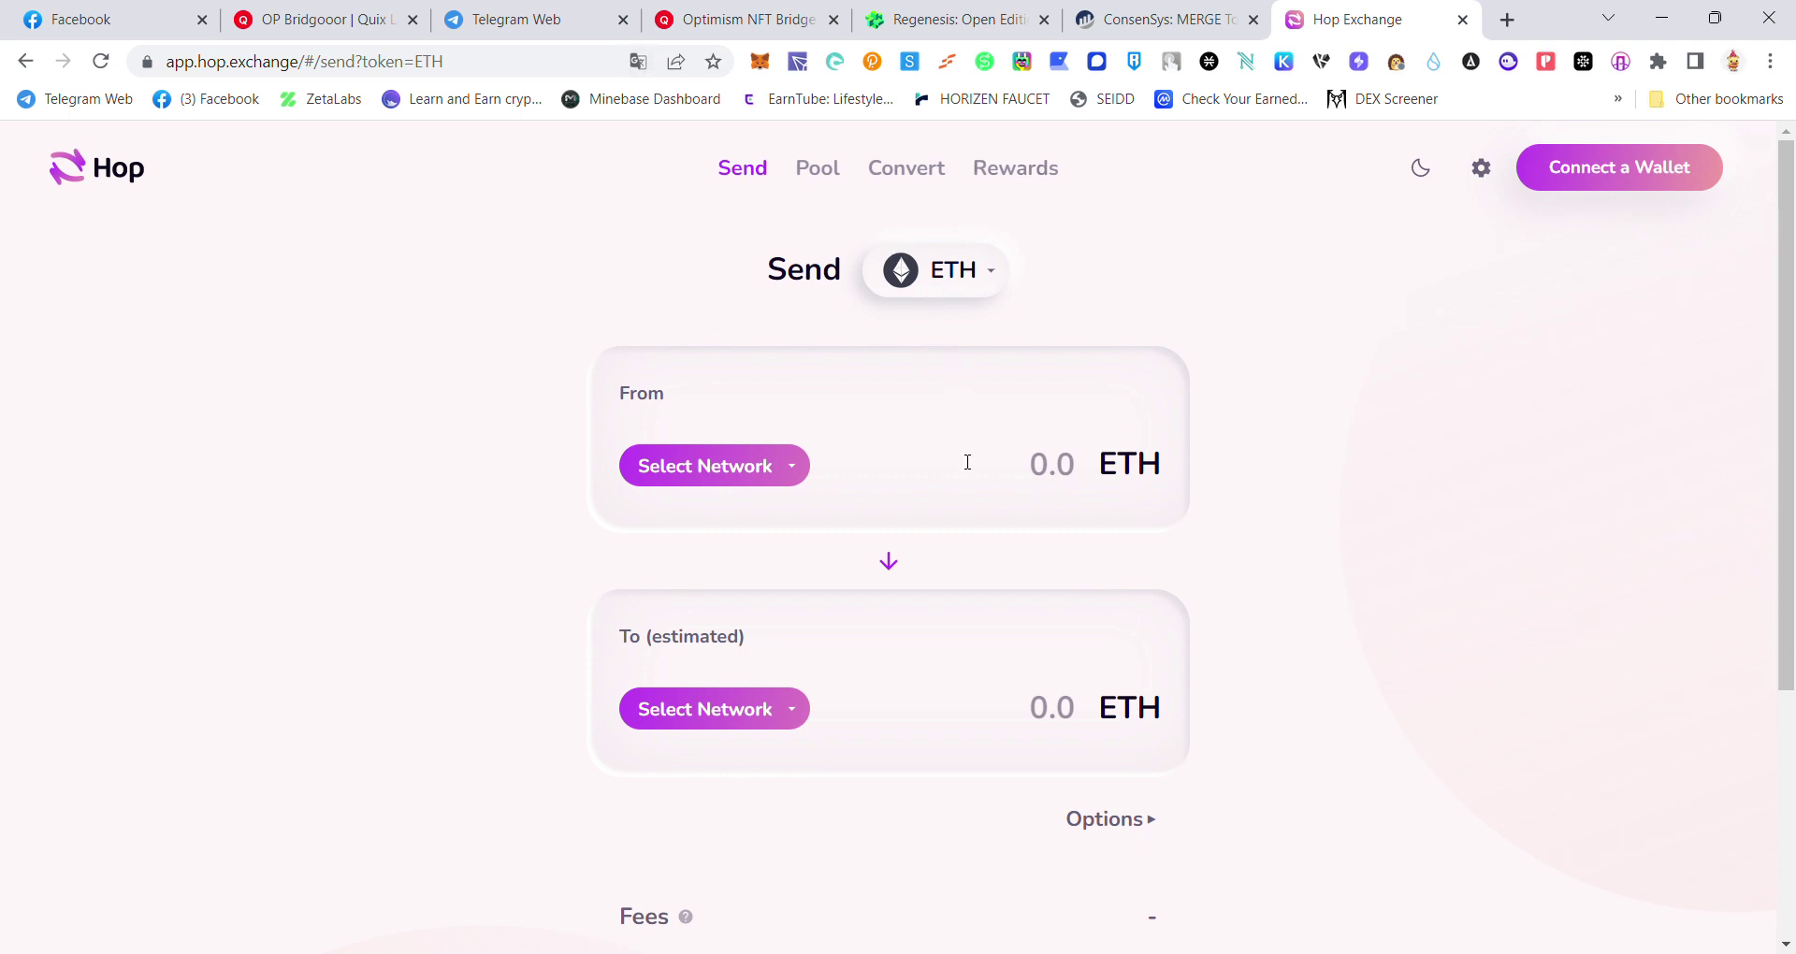
- Set the ETH transfer to go from Mainnet to Optimism
{"action": "left_click", "coordinate": [731, 474]}
{"action": "left_click", "coordinate": [713, 540]}
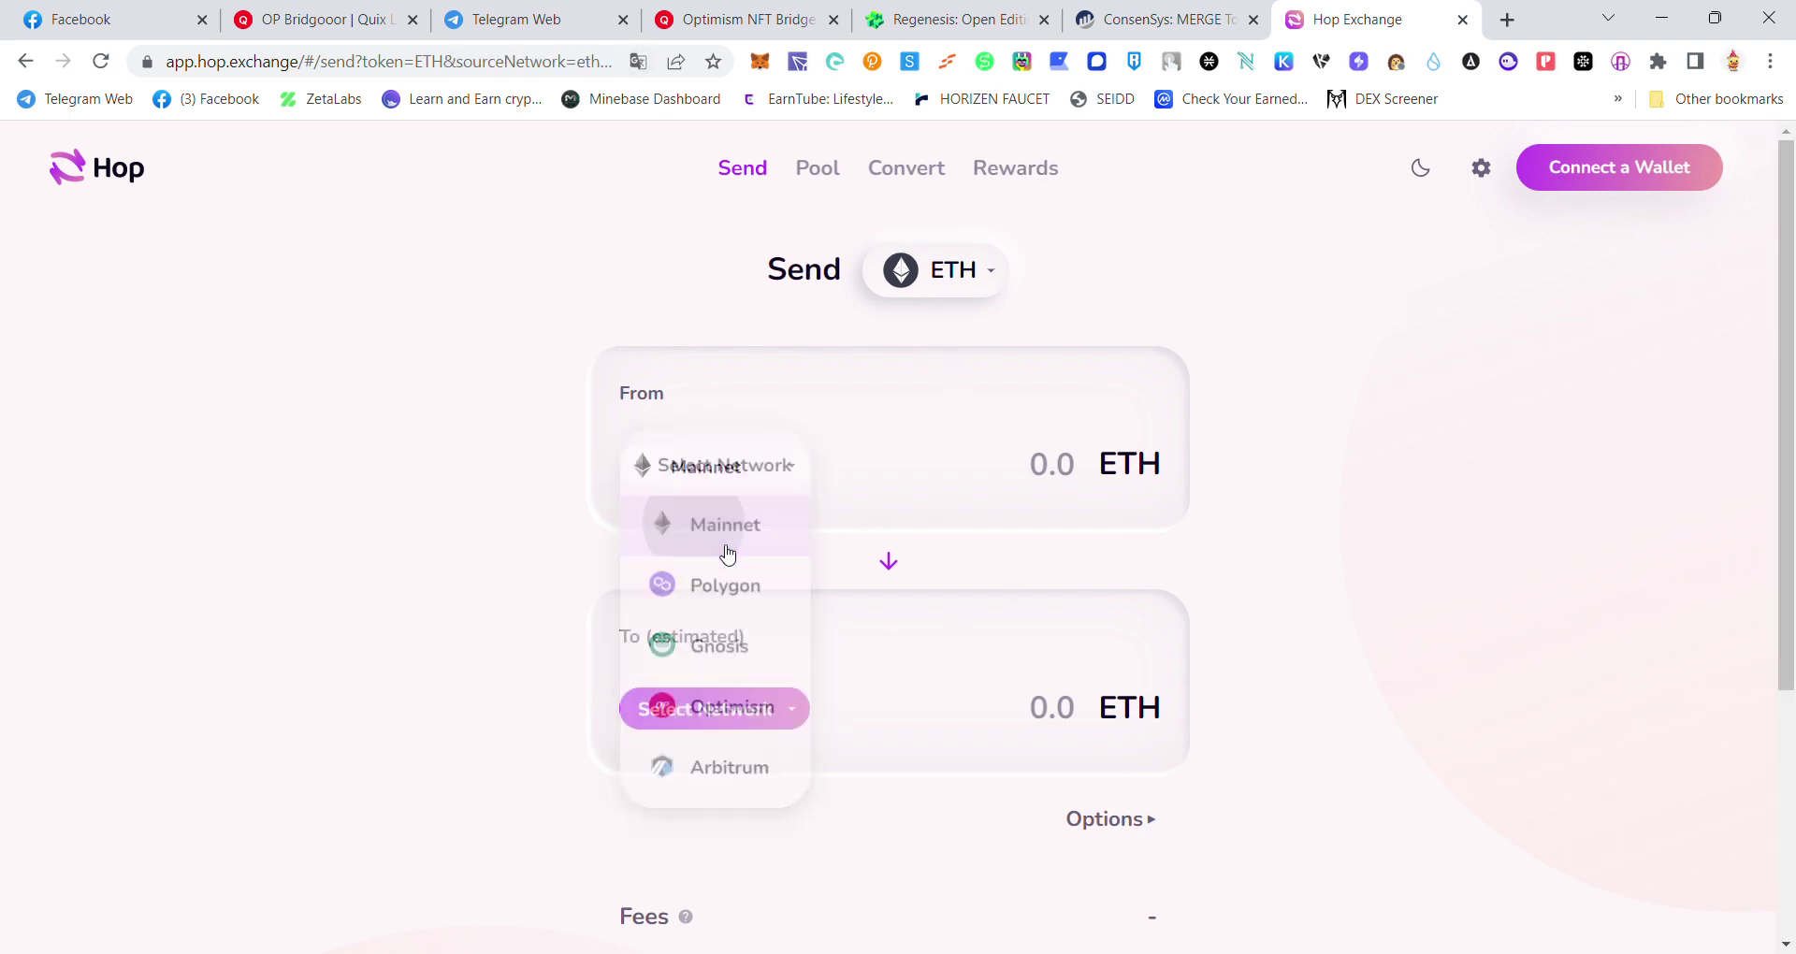
{"action": "left_click", "coordinate": [761, 708]}
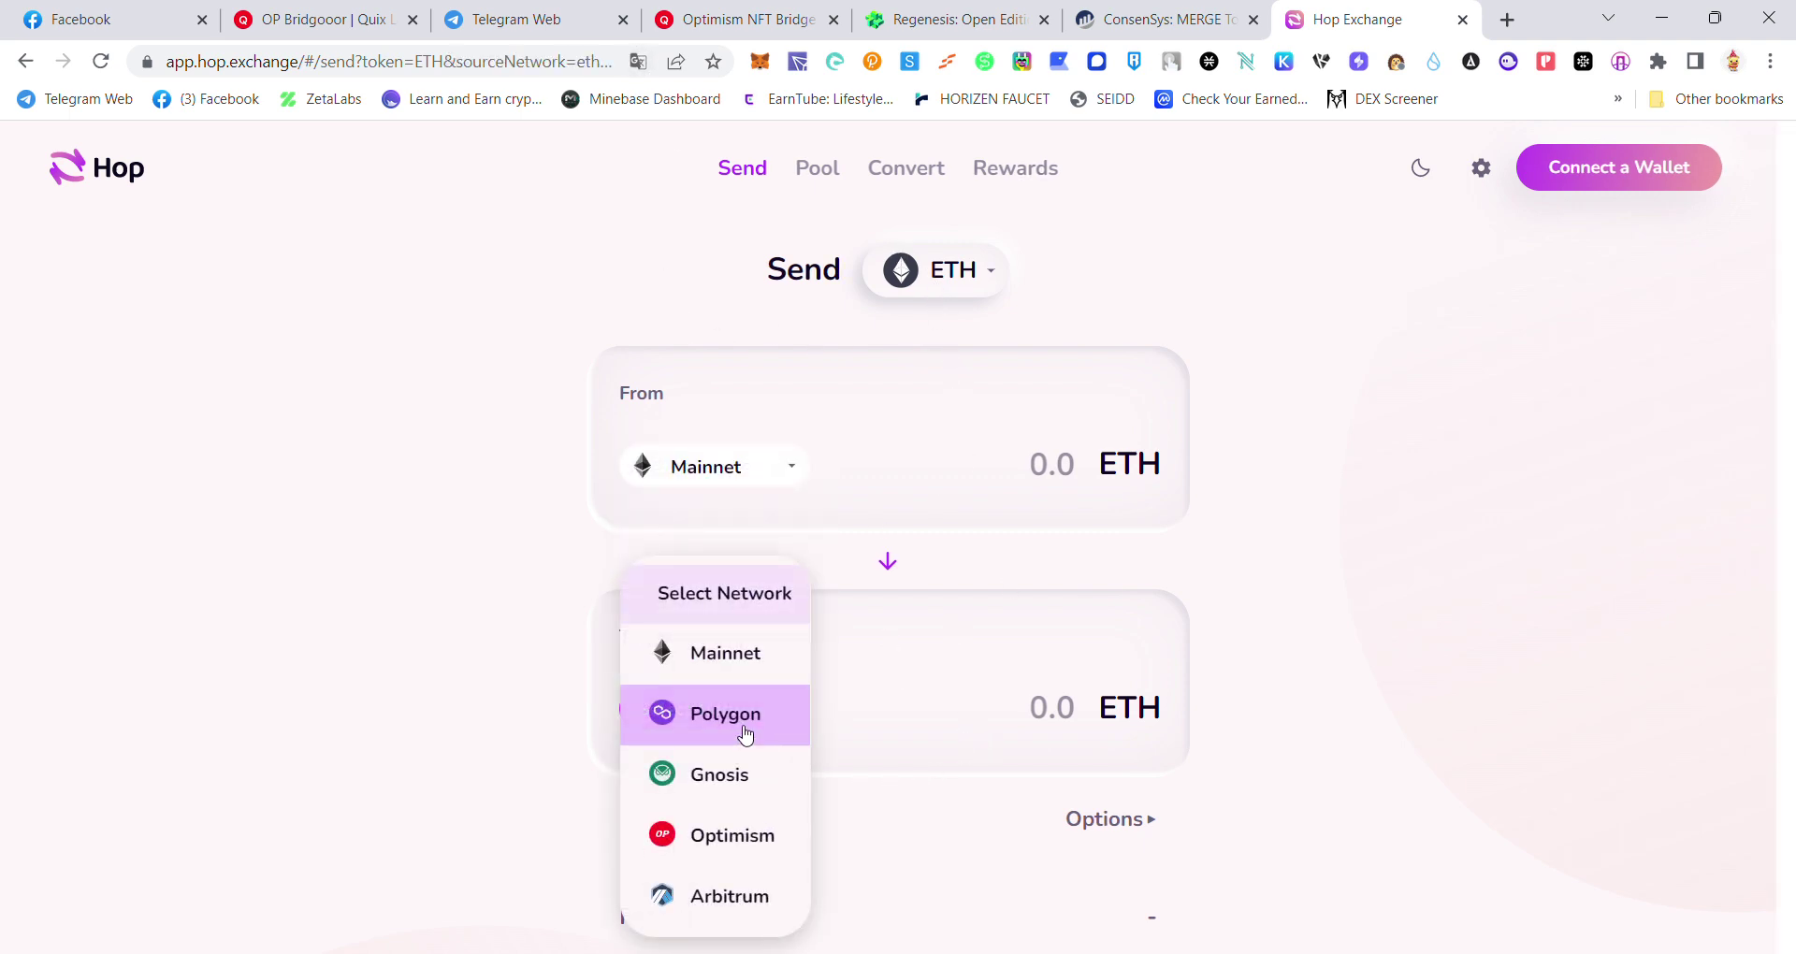
{"action": "left_click", "coordinate": [738, 834]}
- Connect the wallet to Hop and set the amount to send to 0.01 ETH
{"action": "left_click", "coordinate": [1603, 176]}
{"action": "left_click", "coordinate": [851, 402]}
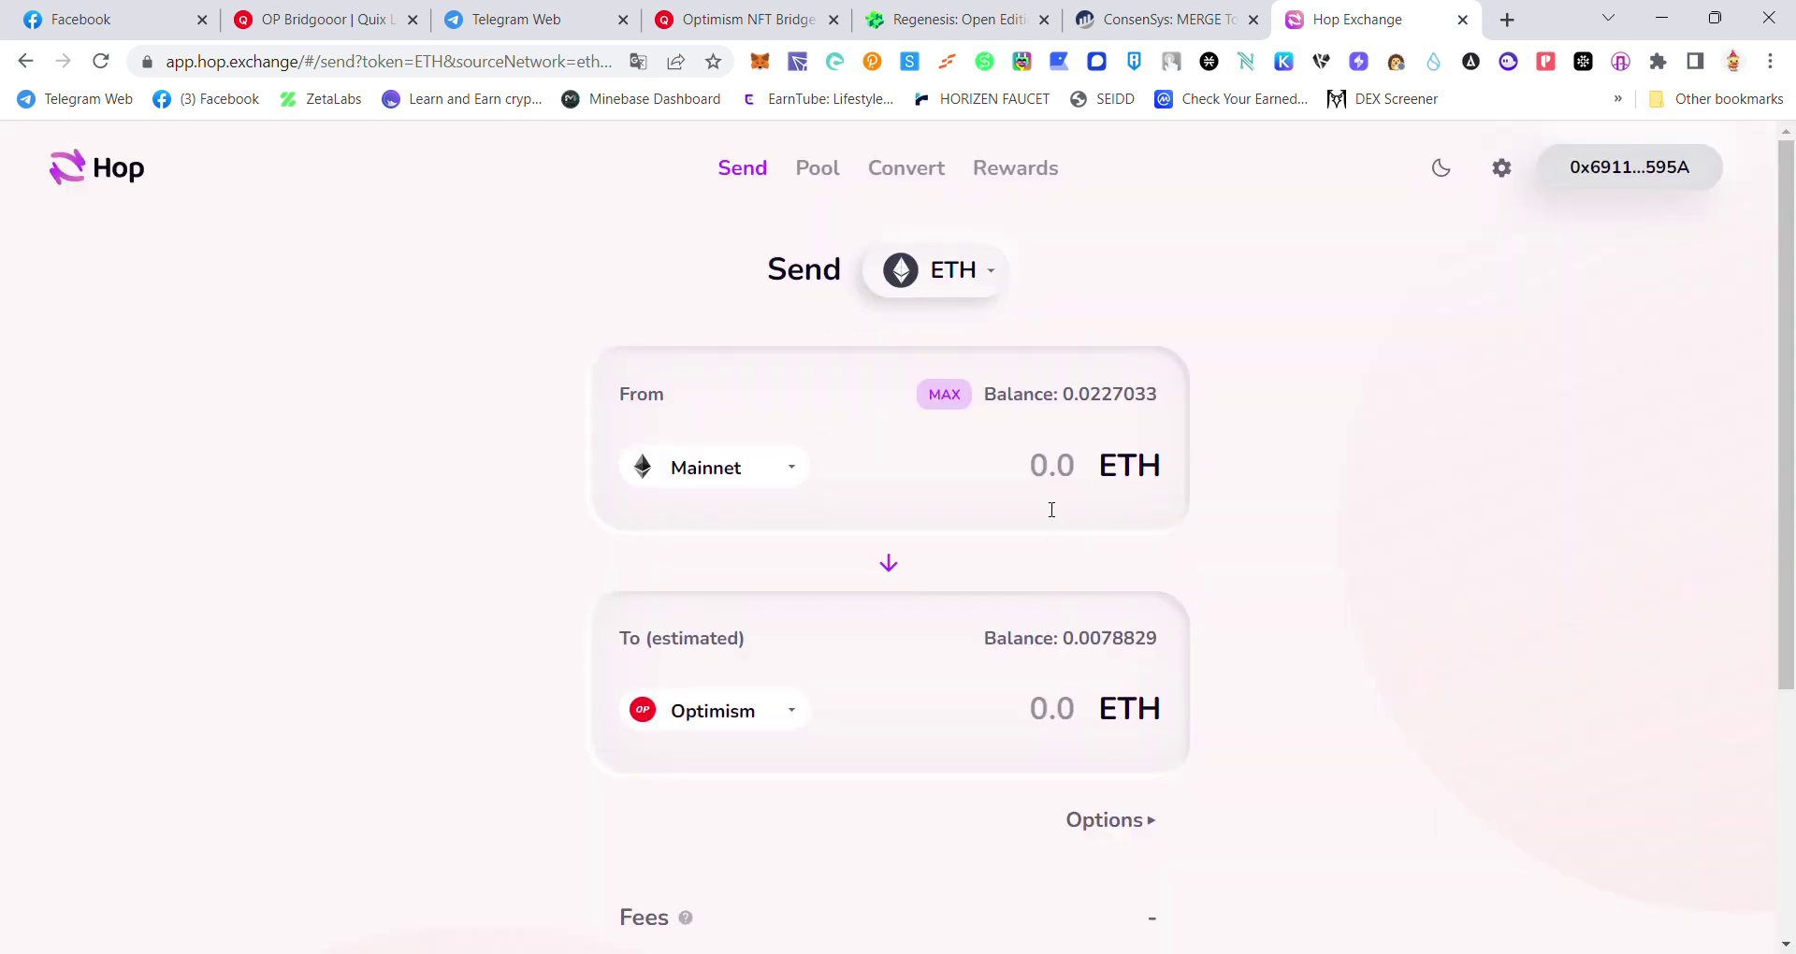
{"action": "type", "text": "0.01"}
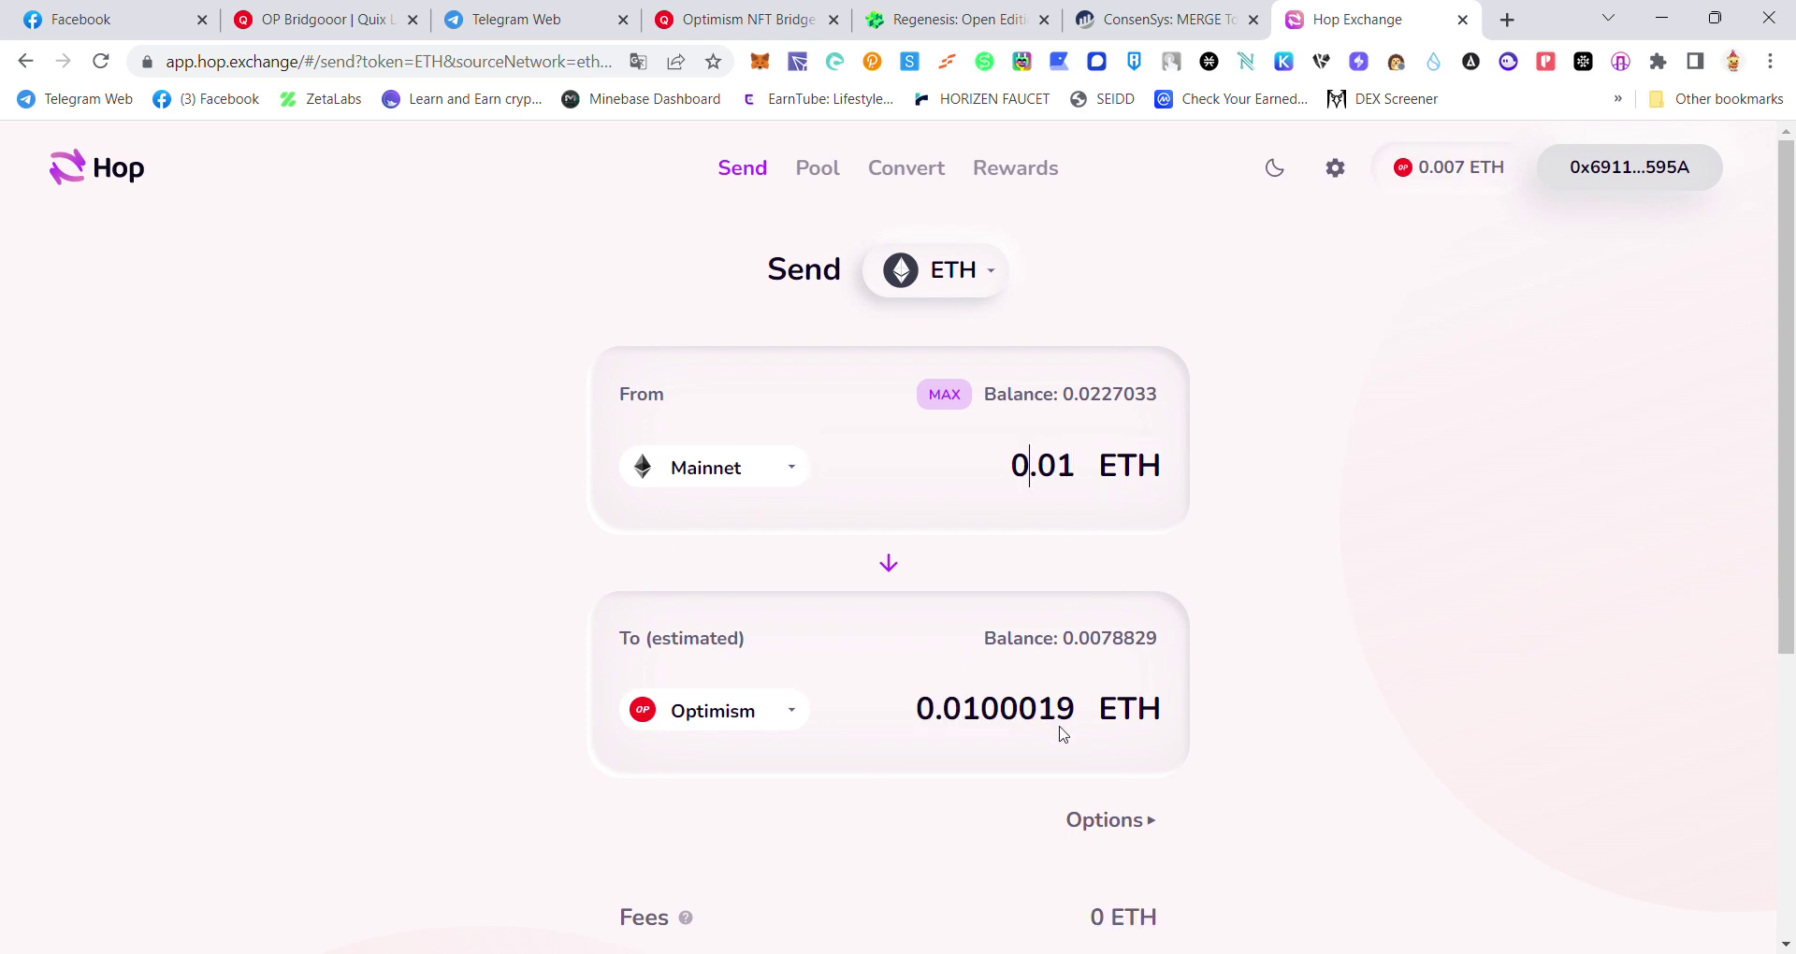
- Review the transfer's fees, estimated received amount and OP Onboarding Reward, and close the Hop page without sending
{"action": "scroll", "coordinate": [1033, 720], "scroll_direction": "down", "scroll_amount": 3}
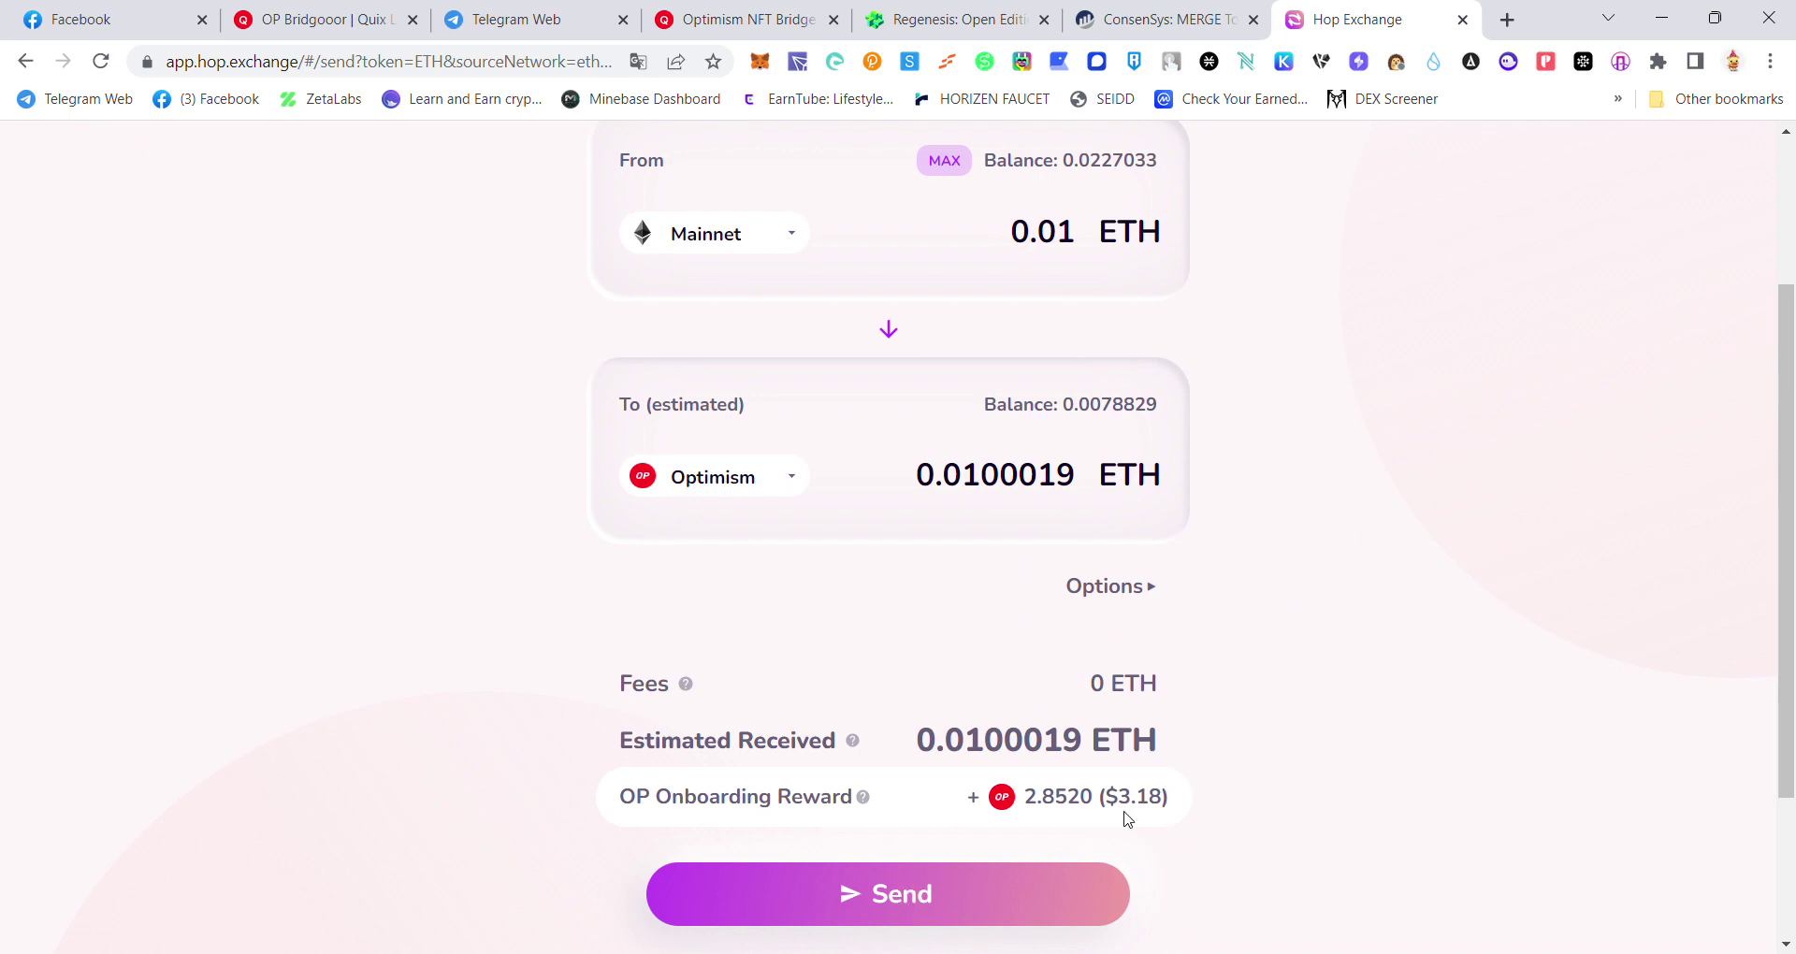
{"action": "scroll", "coordinate": [1046, 802], "scroll_direction": "up", "scroll_amount": 3}
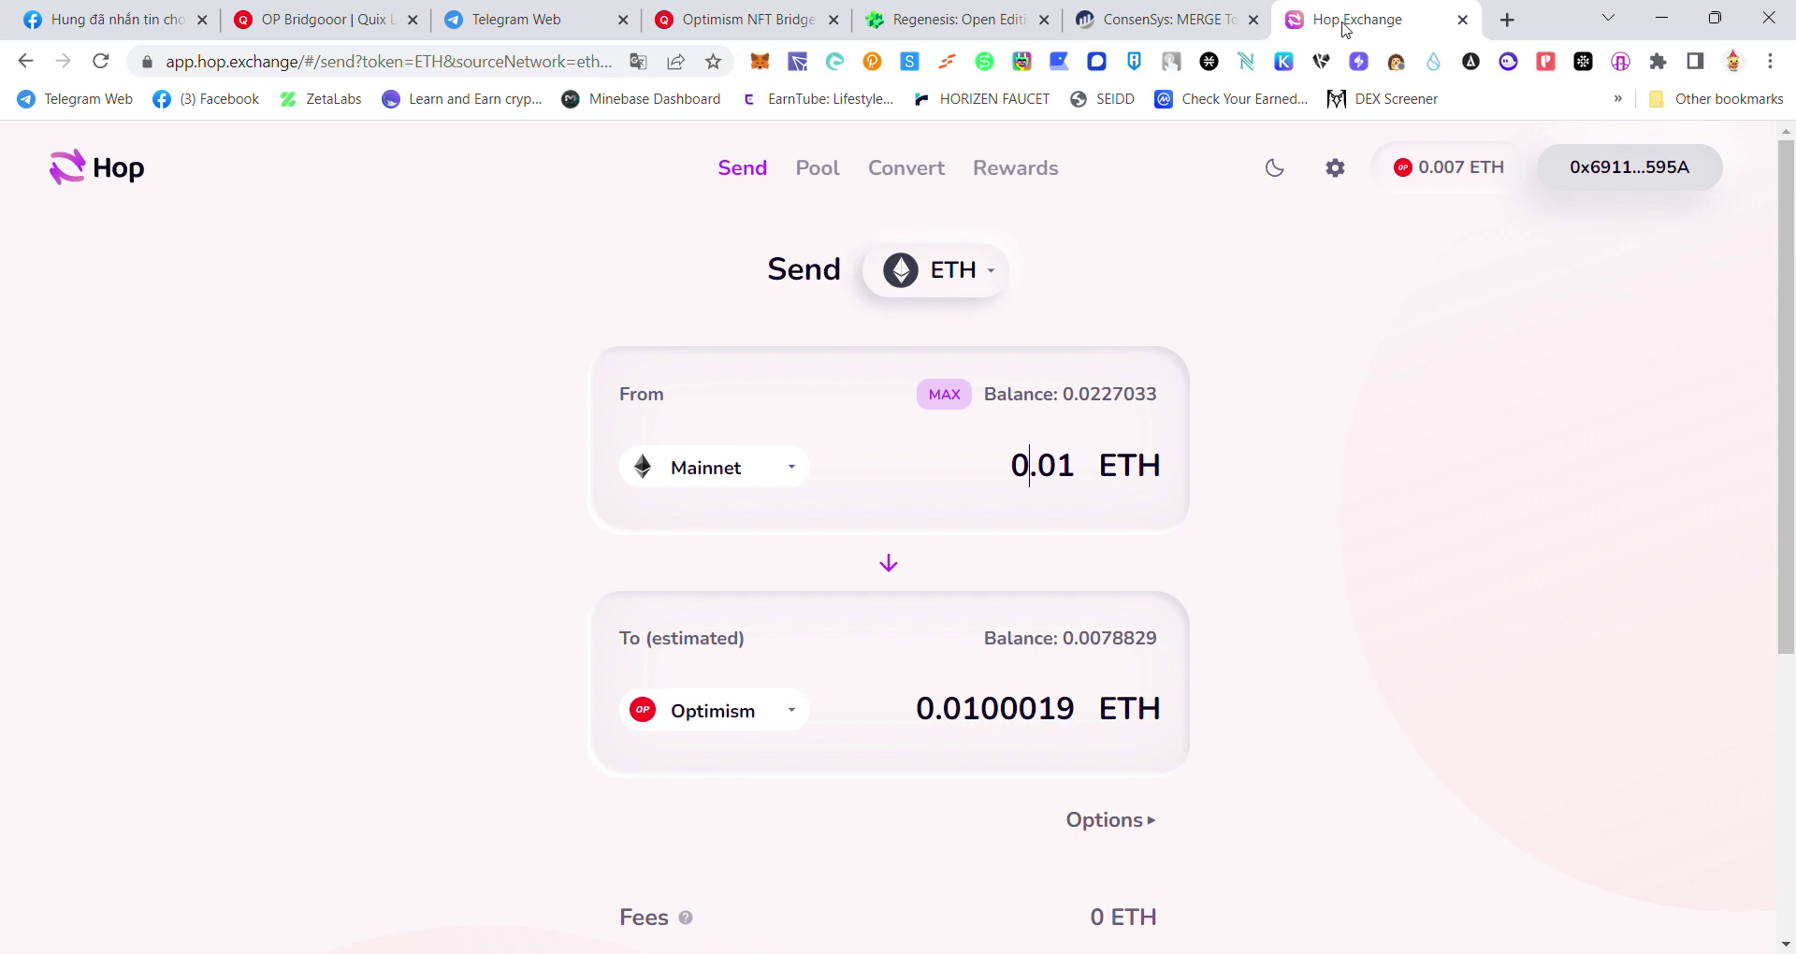
{"action": "left_click", "coordinate": [1462, 20]}
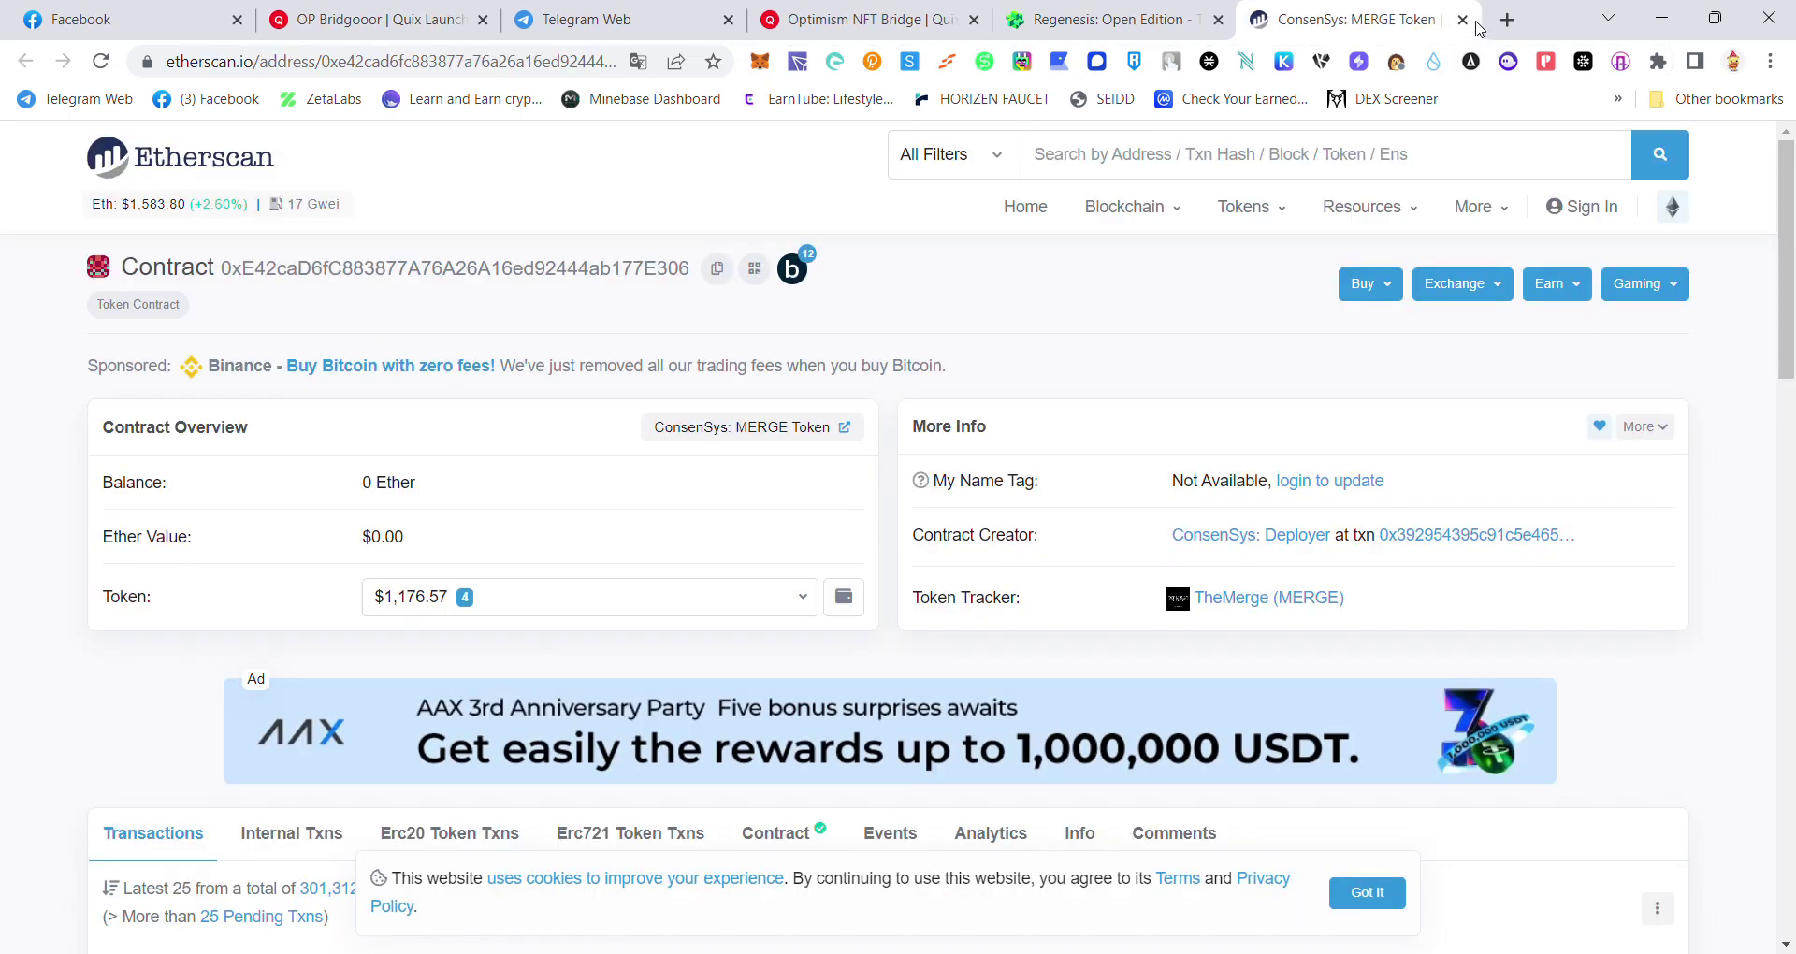
- Close the Etherscan contract page and the Element NFT page, returning to the start of the Quix Optimism NFT Bridge page
{"action": "left_click", "coordinate": [1462, 20]}
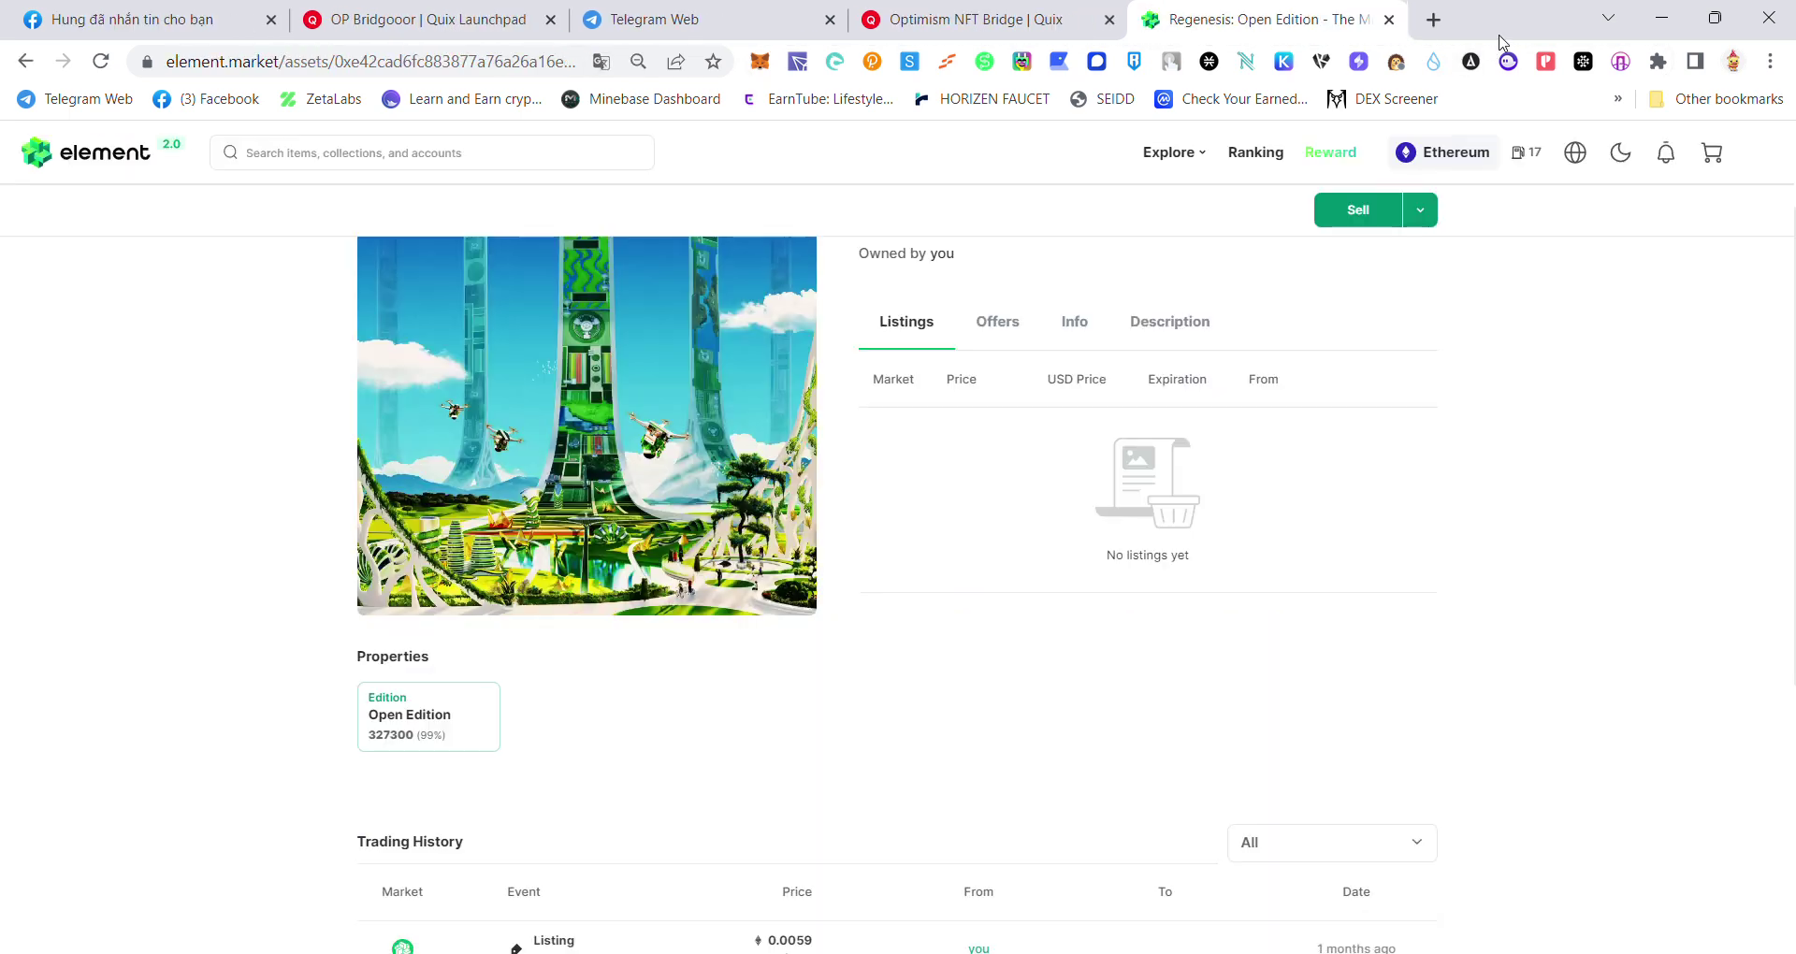
{"action": "left_click", "coordinate": [1393, 22]}
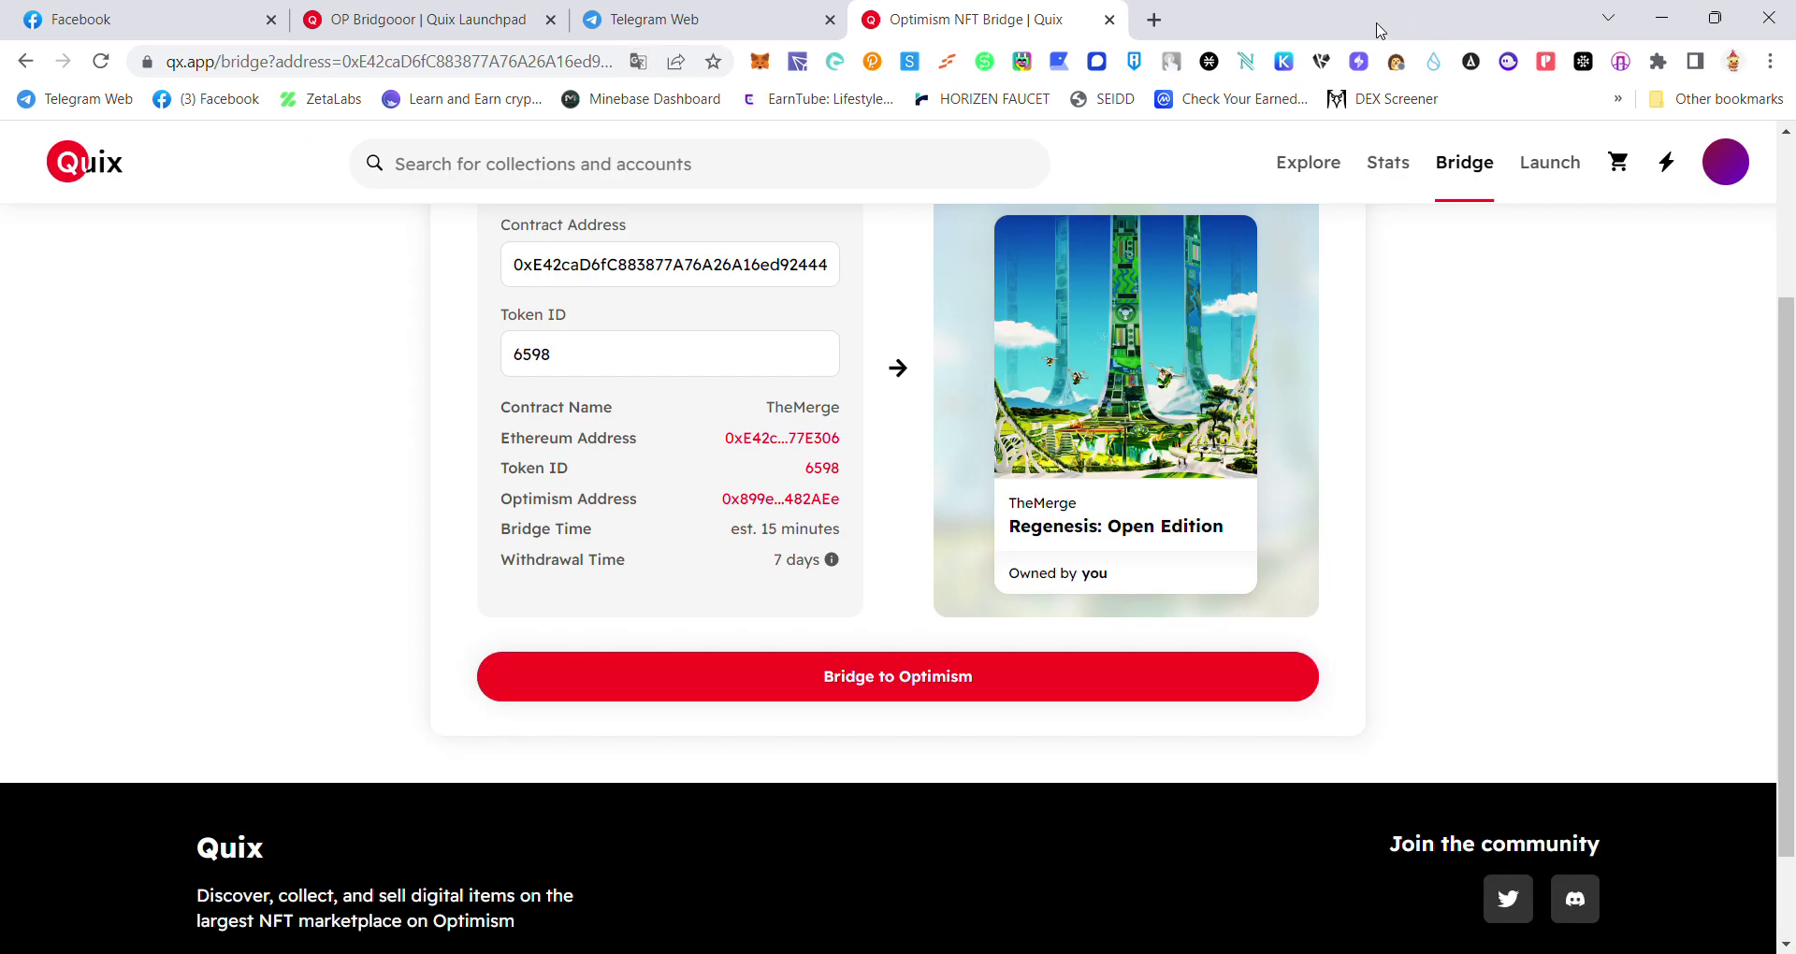
{"action": "scroll", "coordinate": [1507, 568], "scroll_direction": "up", "scroll_amount": 4}
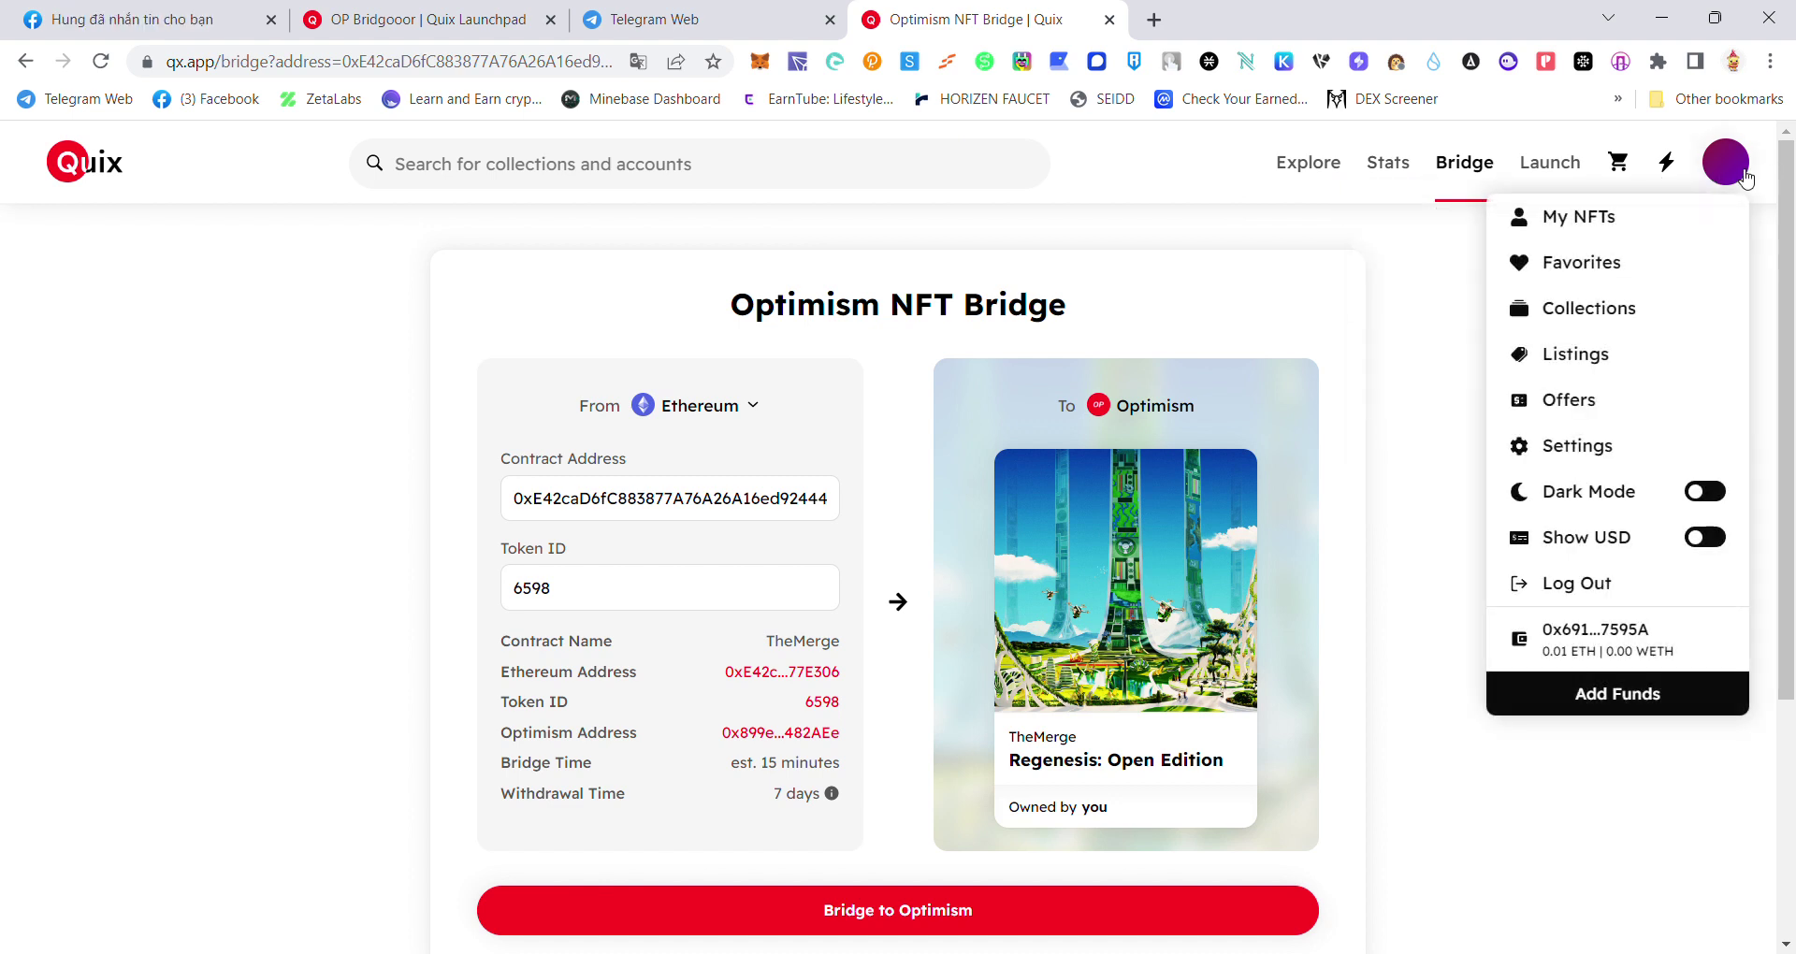
- Go to the account's own NFTs on Quix and open the details page of the OP Bridgooor NFT
{"action": "mouse_move", "coordinate": [1666, 162]}
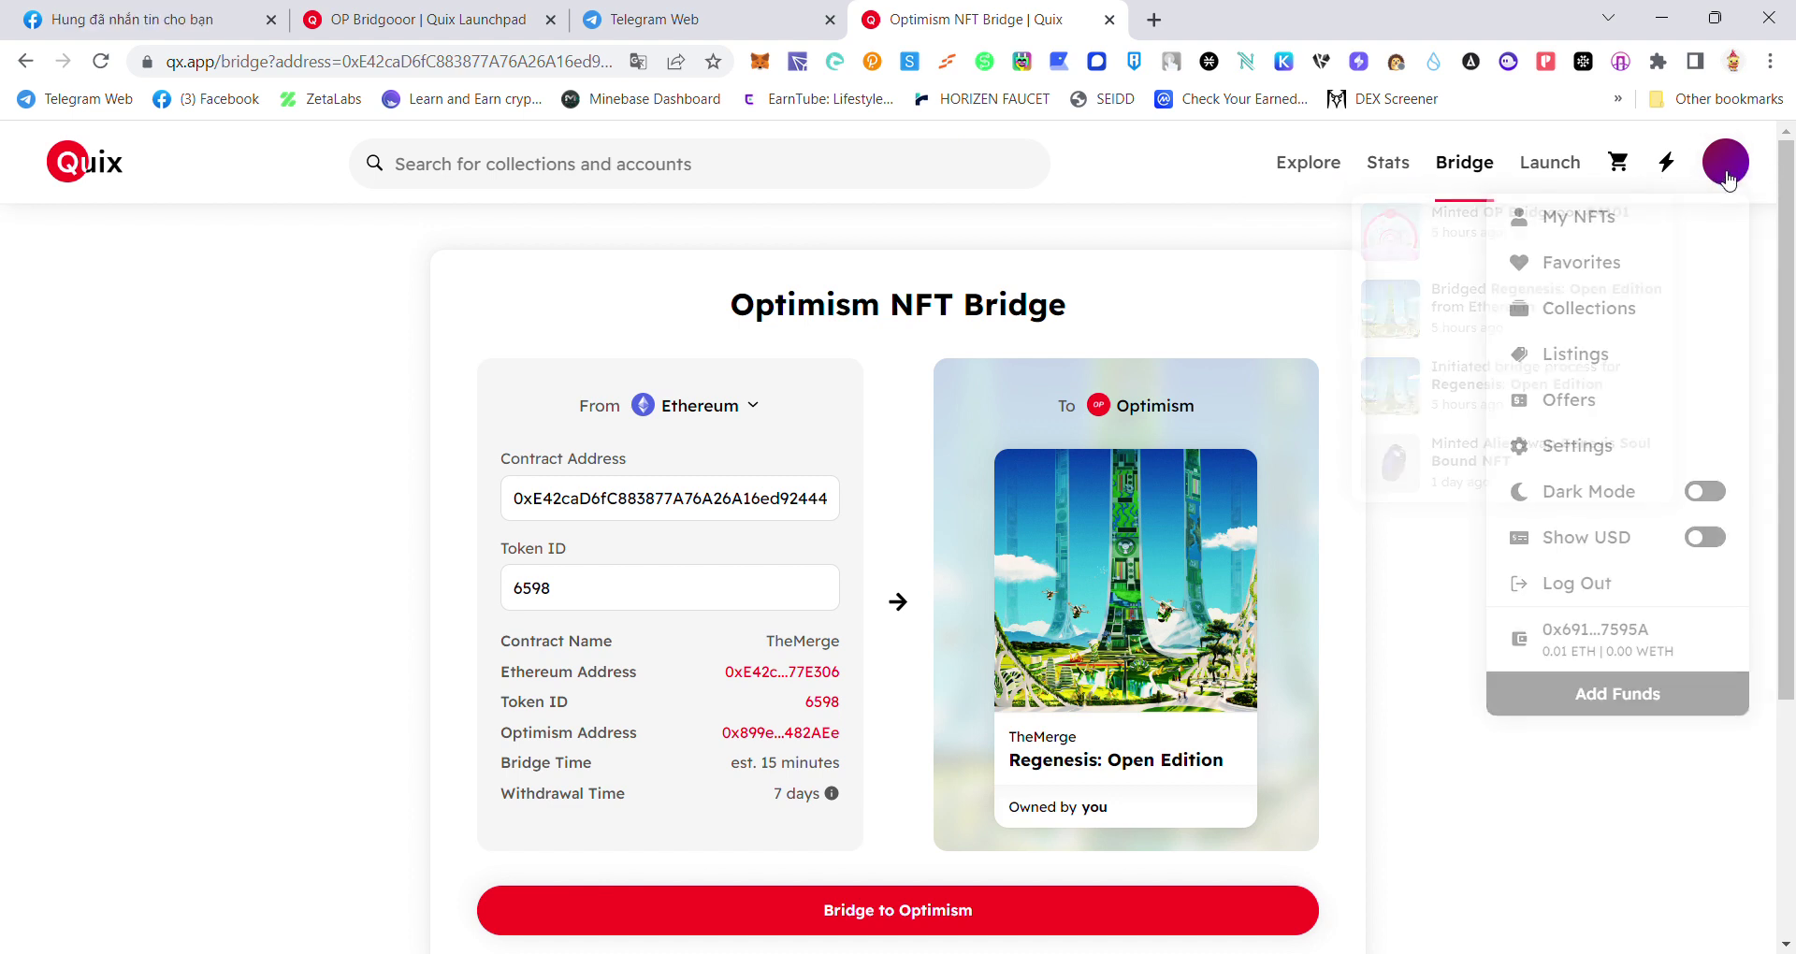
{"action": "left_click", "coordinate": [1681, 215]}
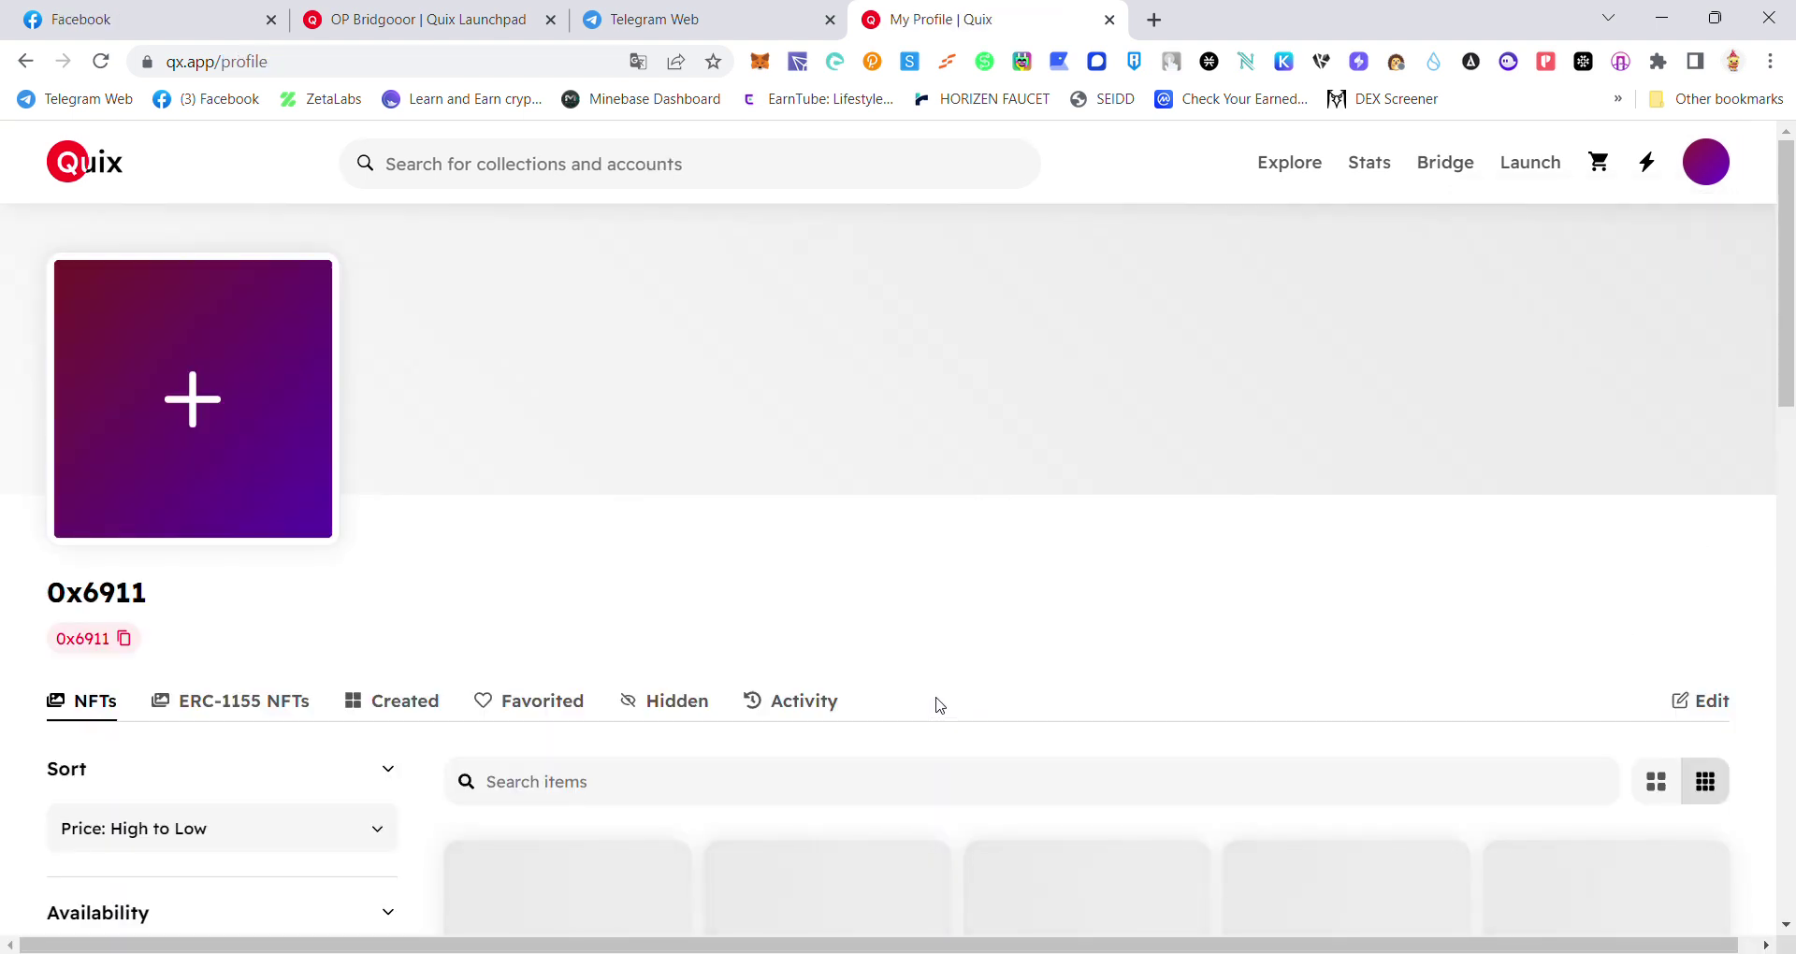
{"action": "scroll", "coordinate": [942, 674], "scroll_direction": "down", "scroll_amount": 3}
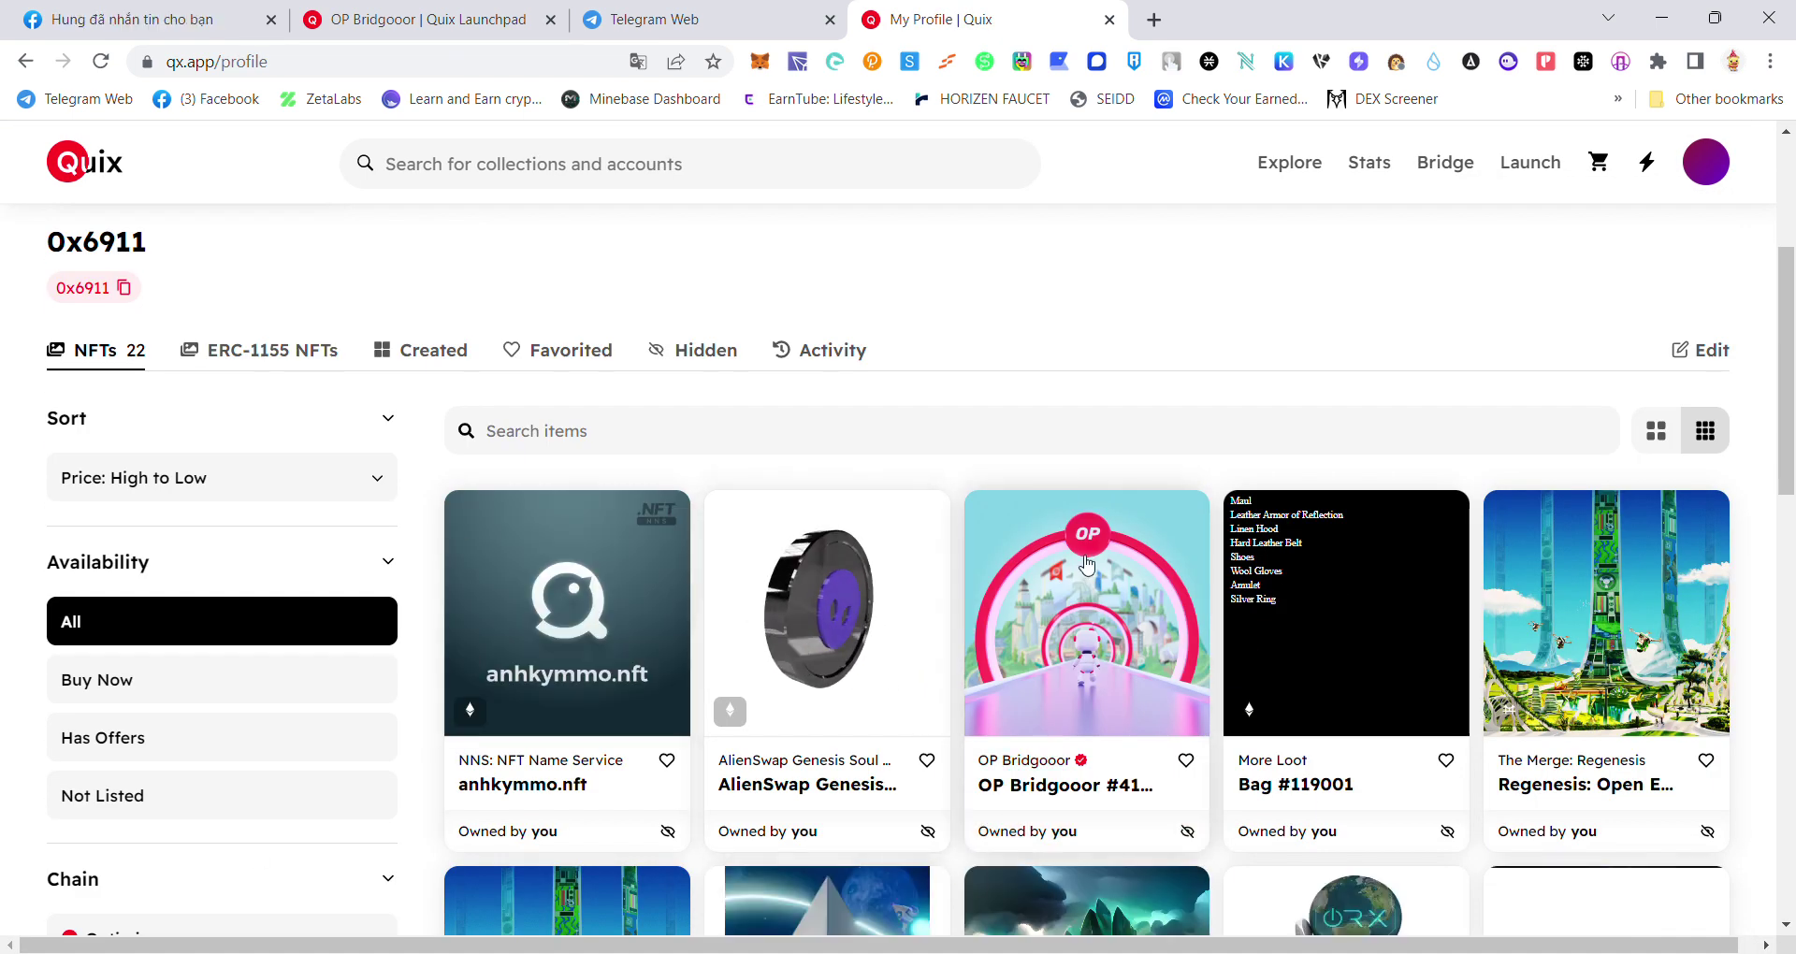
{"action": "scroll", "coordinate": [1083, 603], "scroll_direction": "down", "scroll_amount": 3}
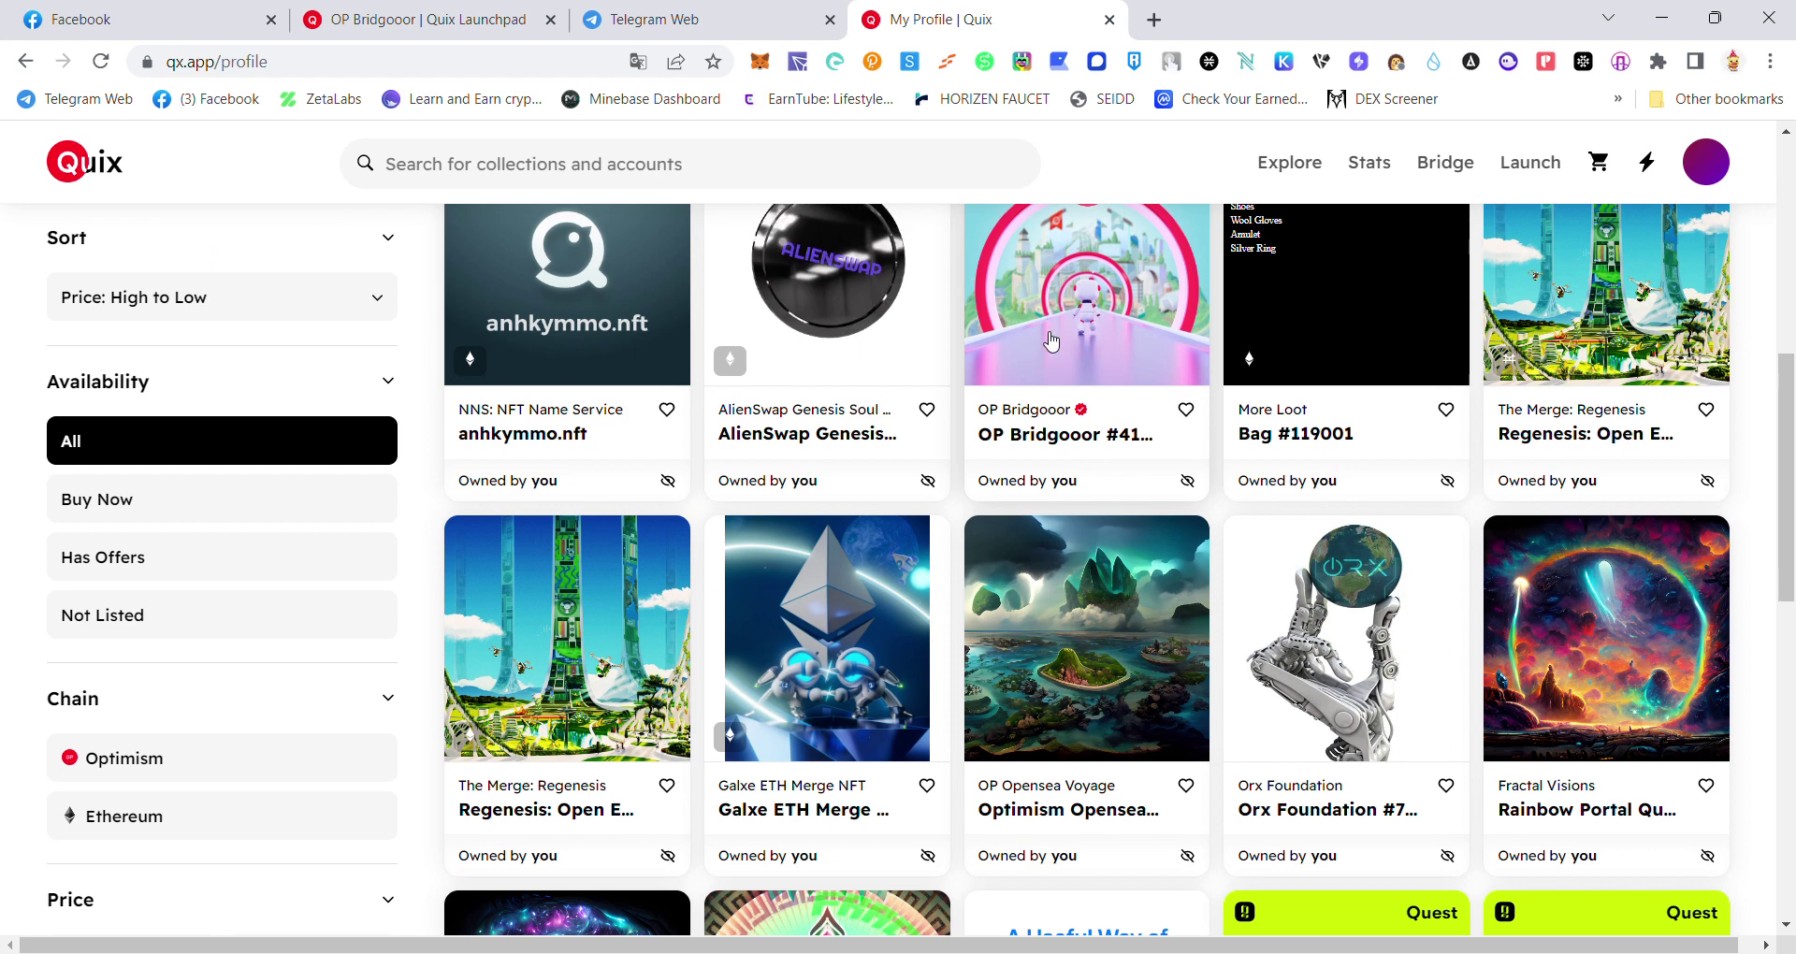
{"action": "left_click", "coordinate": [1105, 445]}
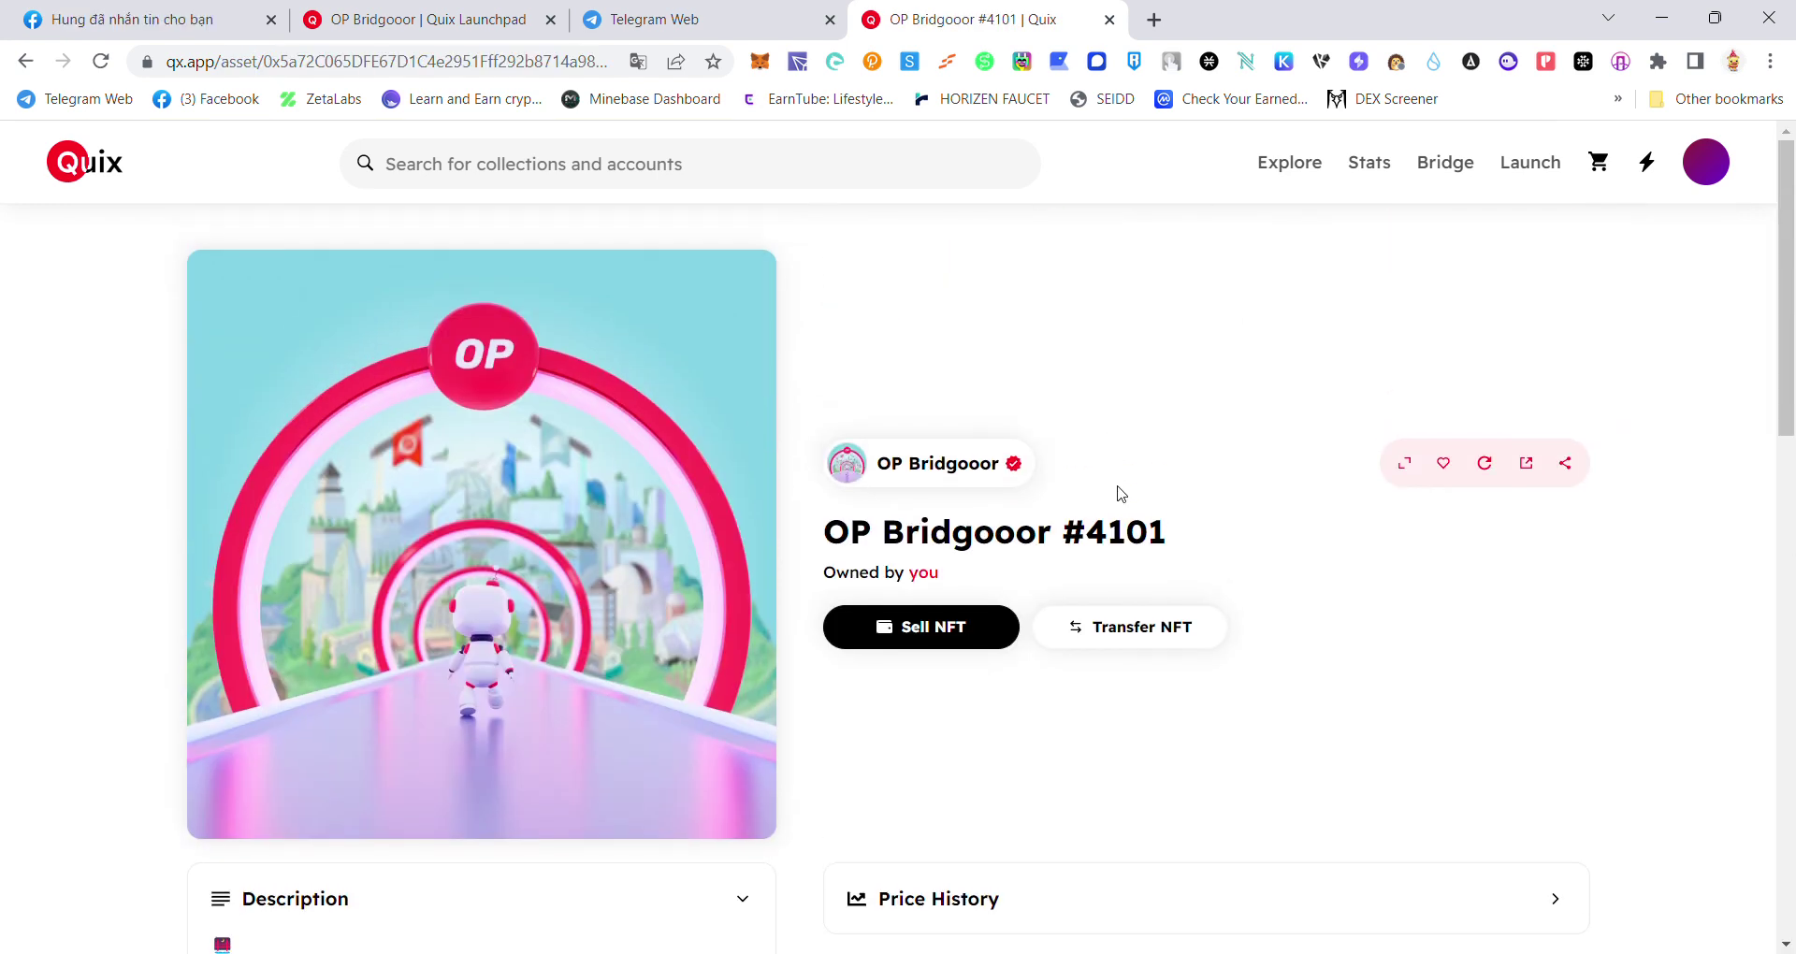
{"action": "scroll", "coordinate": [1075, 617], "scroll_direction": "down", "scroll_amount": 2}
{"action": "scroll", "coordinate": [906, 649], "scroll_direction": "up", "scroll_amount": 2}
- List the OP Bridgooor NFT for sale at a price of 0.0091 ETH
{"action": "left_click", "coordinate": [909, 626]}
{"action": "left_click", "coordinate": [969, 526]}
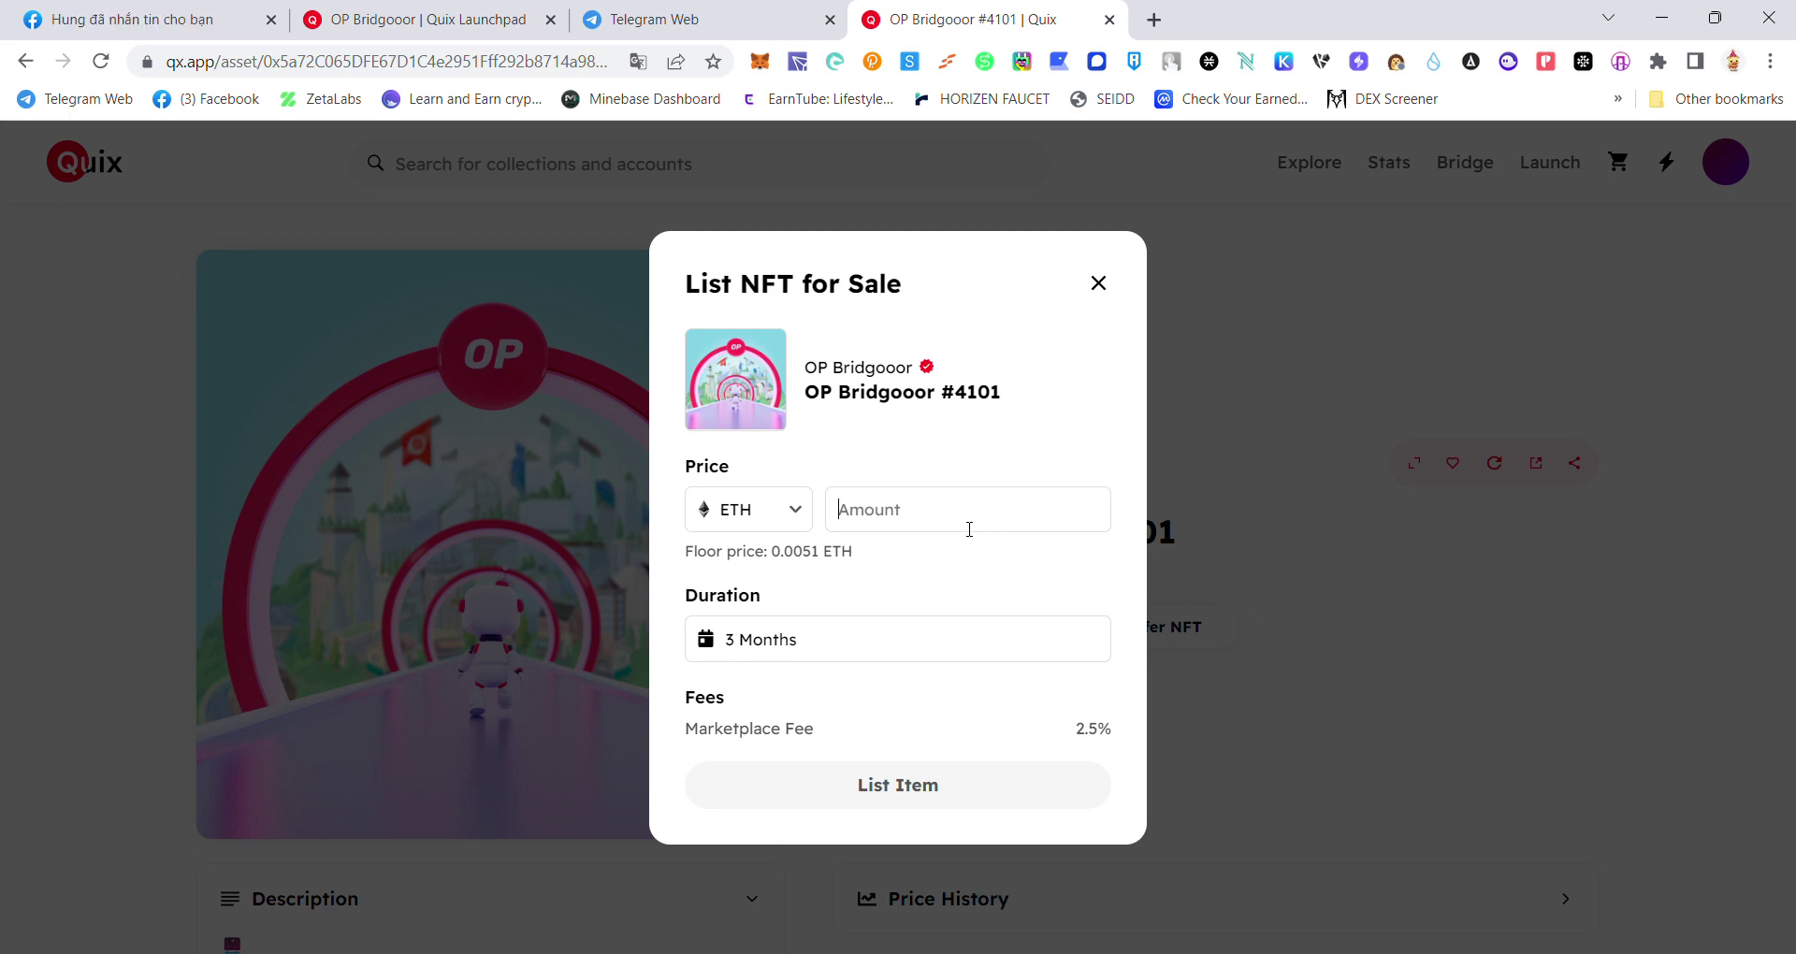
{"action": "type", "text": "0.005"}
{"action": "key", "text": "BackSpace"}
{"action": "key", "text": "BackSpace"}
{"action": "key", "text": "BackSpace"}
{"action": "key", "text": "BackSpace"}
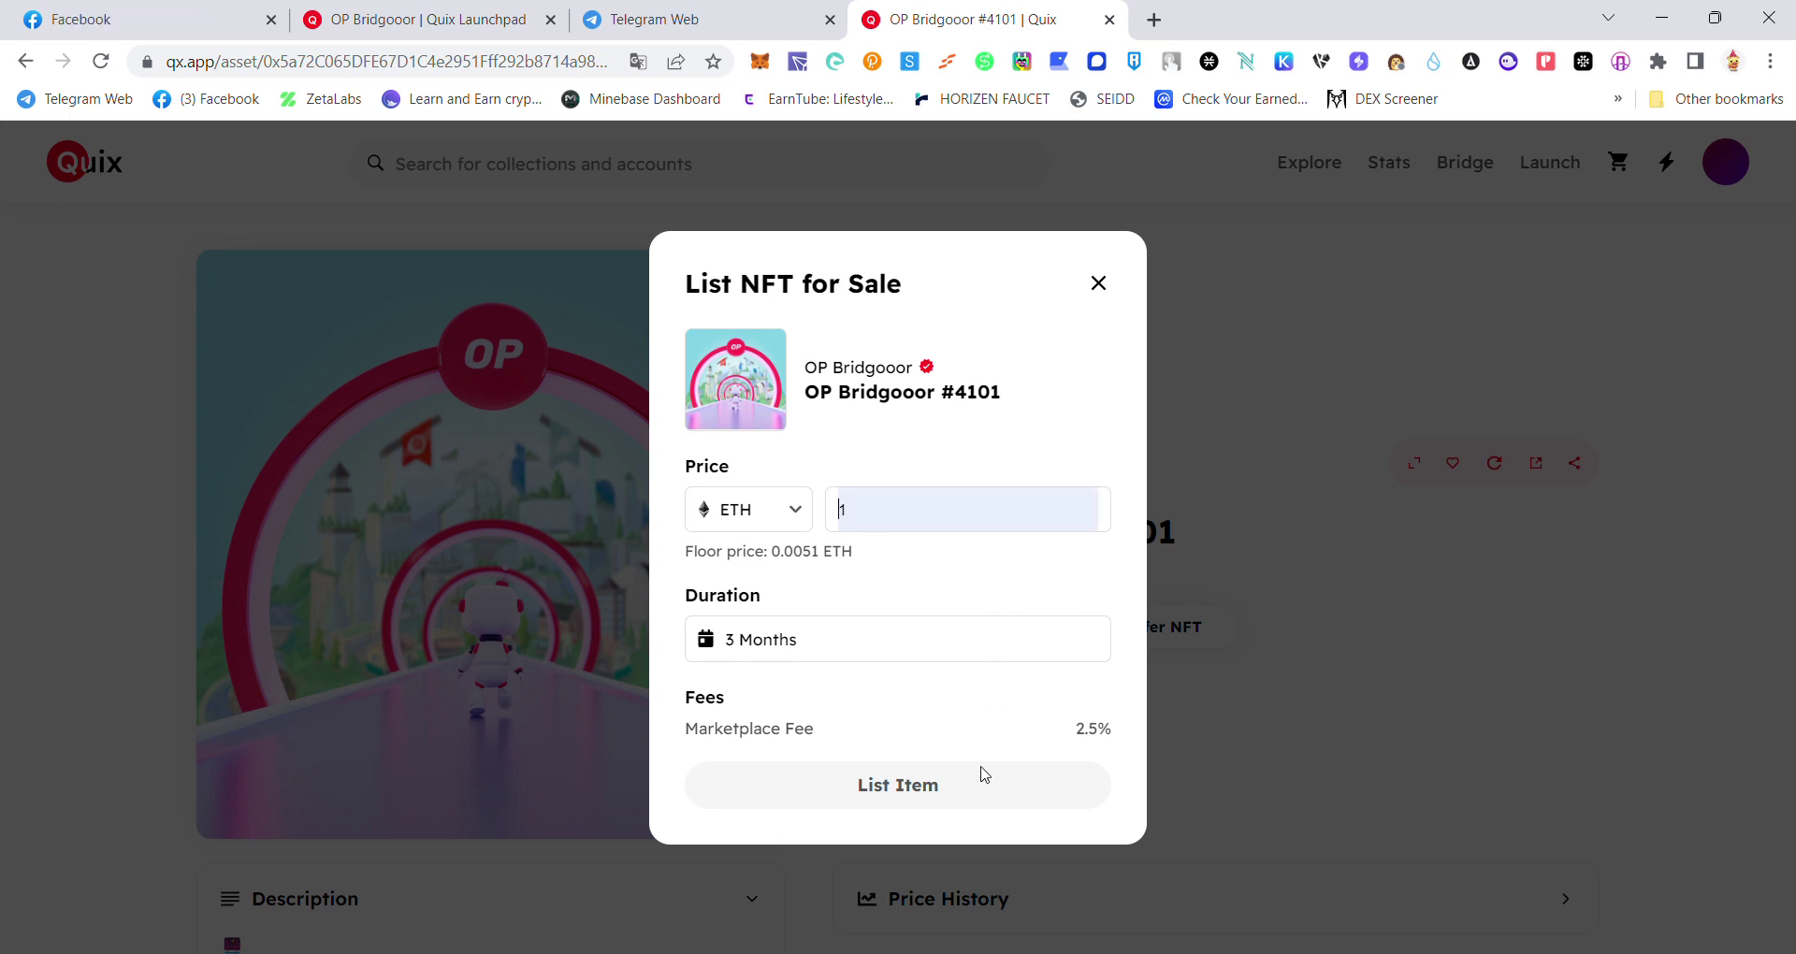
{"action": "type", "text": ".005"}
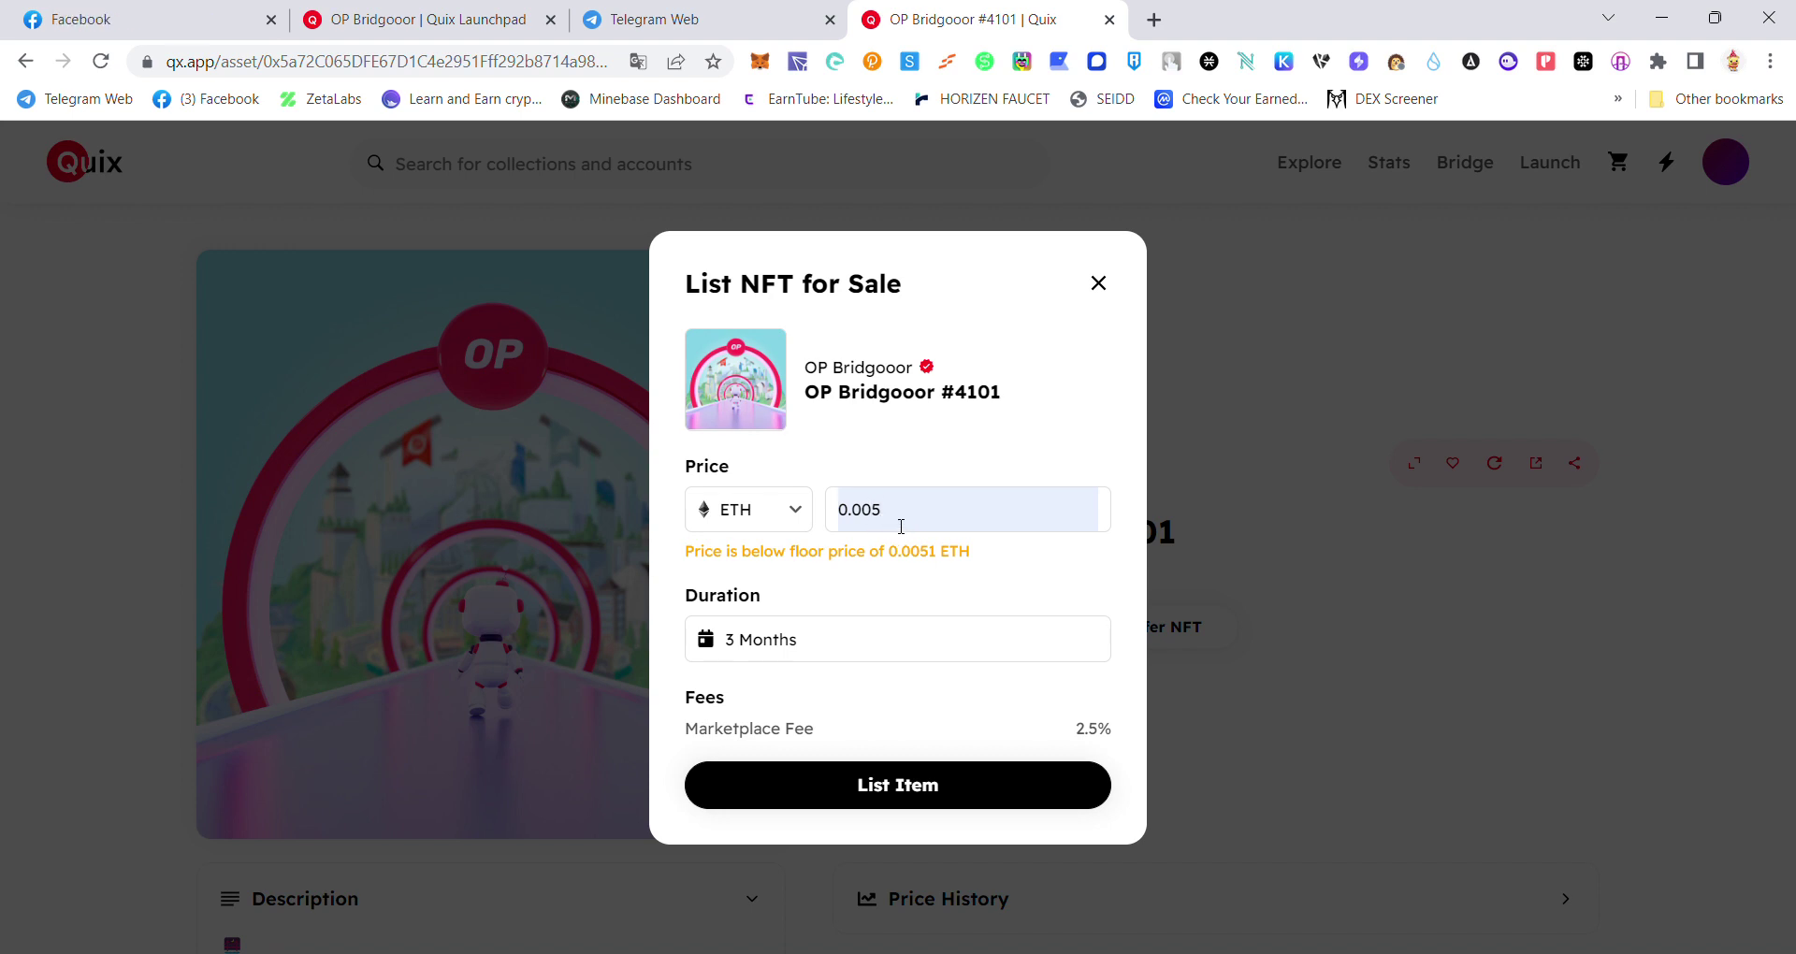
{"action": "key", "text": "BackSpace"}
{"action": "type", "text": "91"}
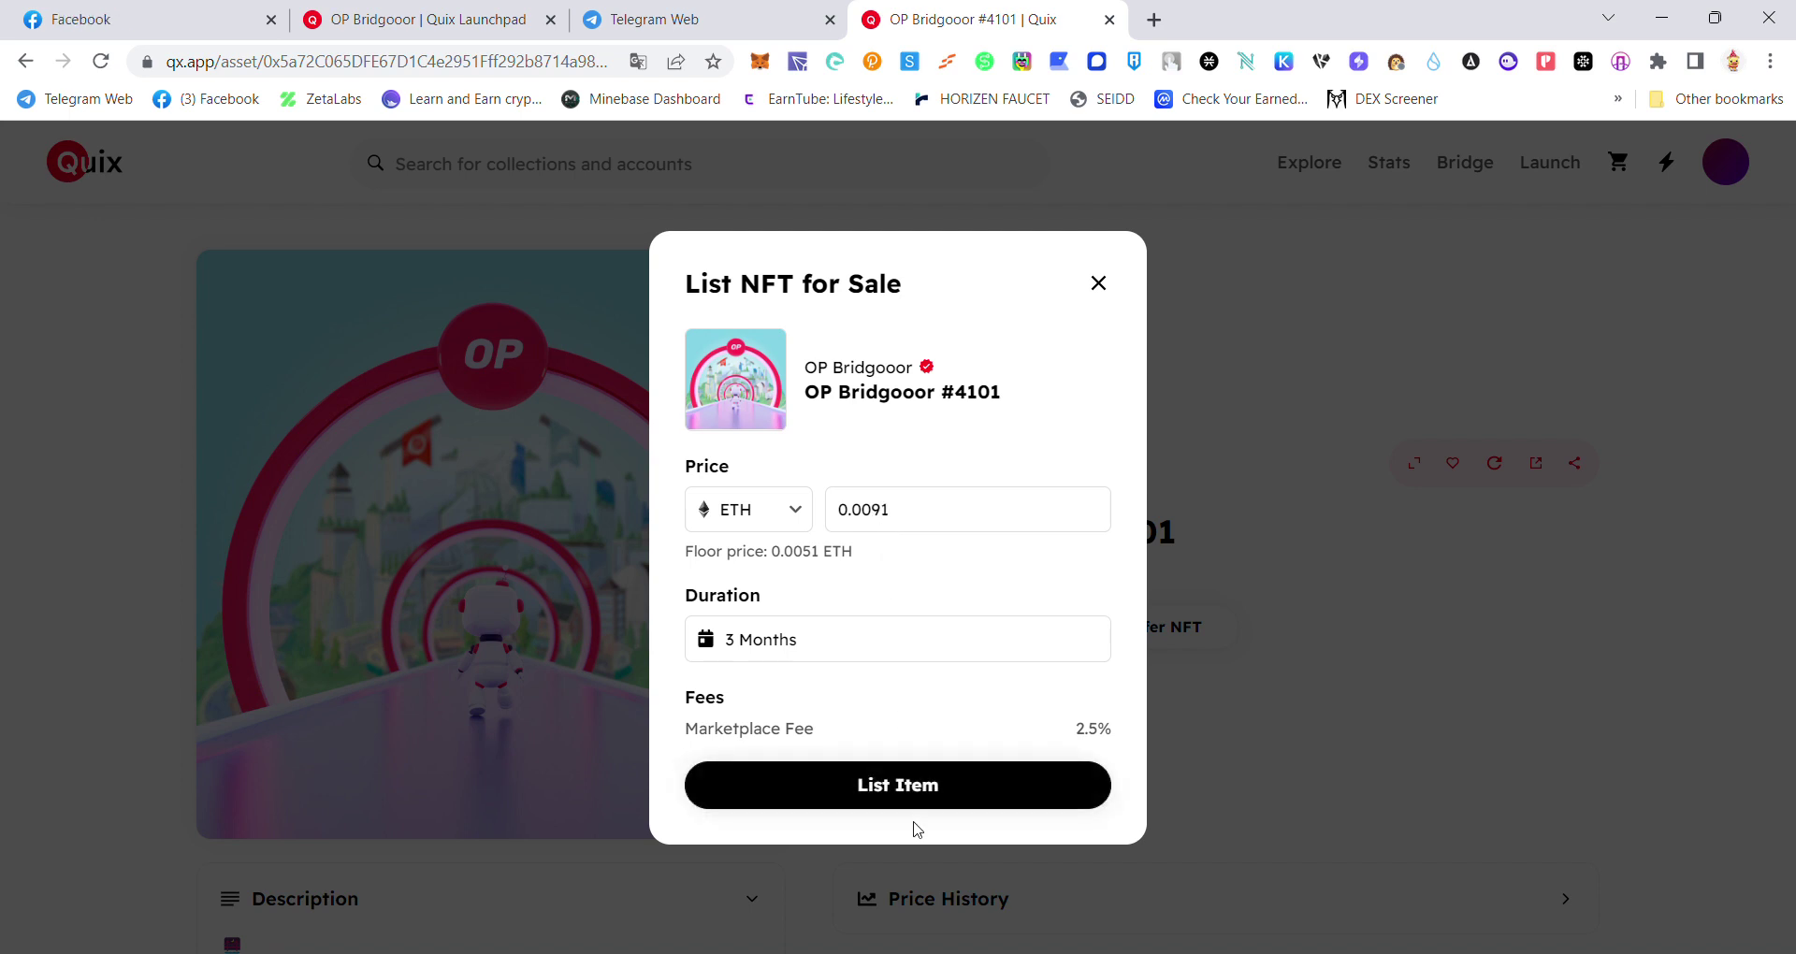
{"action": "left_click", "coordinate": [877, 789]}
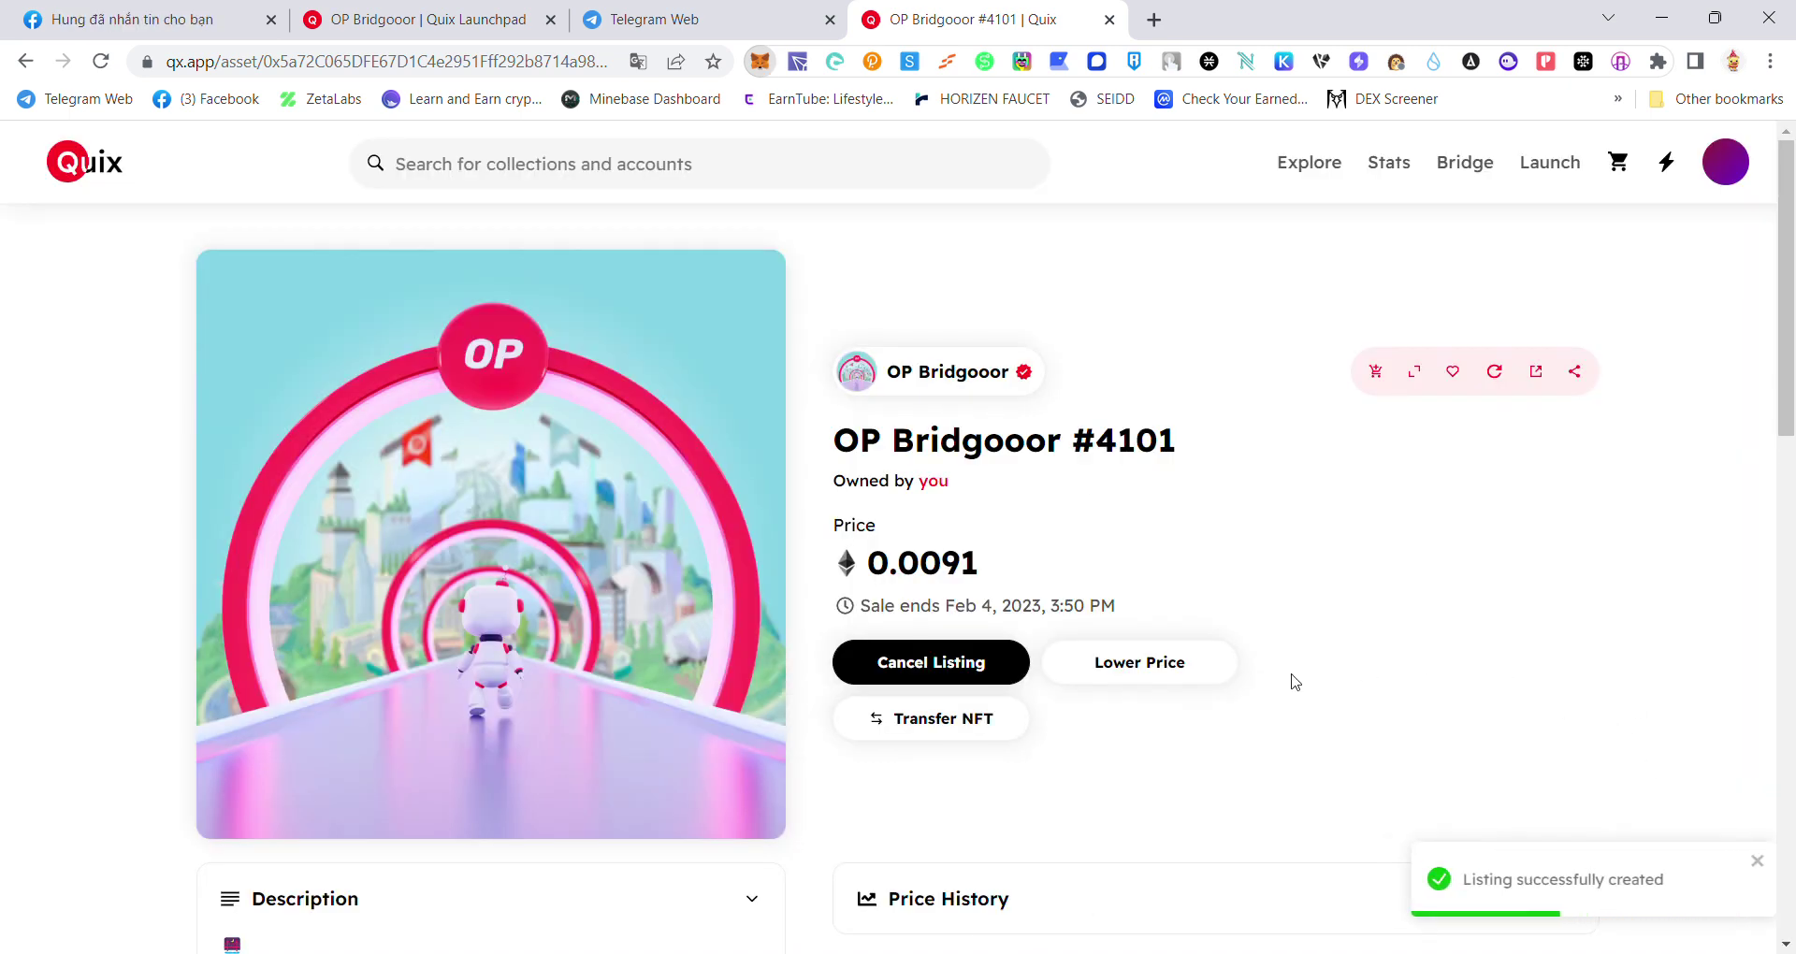
- Open the OP Bridgooor collection and examine its listed items and the recent sales in its activity history
{"action": "left_click", "coordinate": [973, 371]}
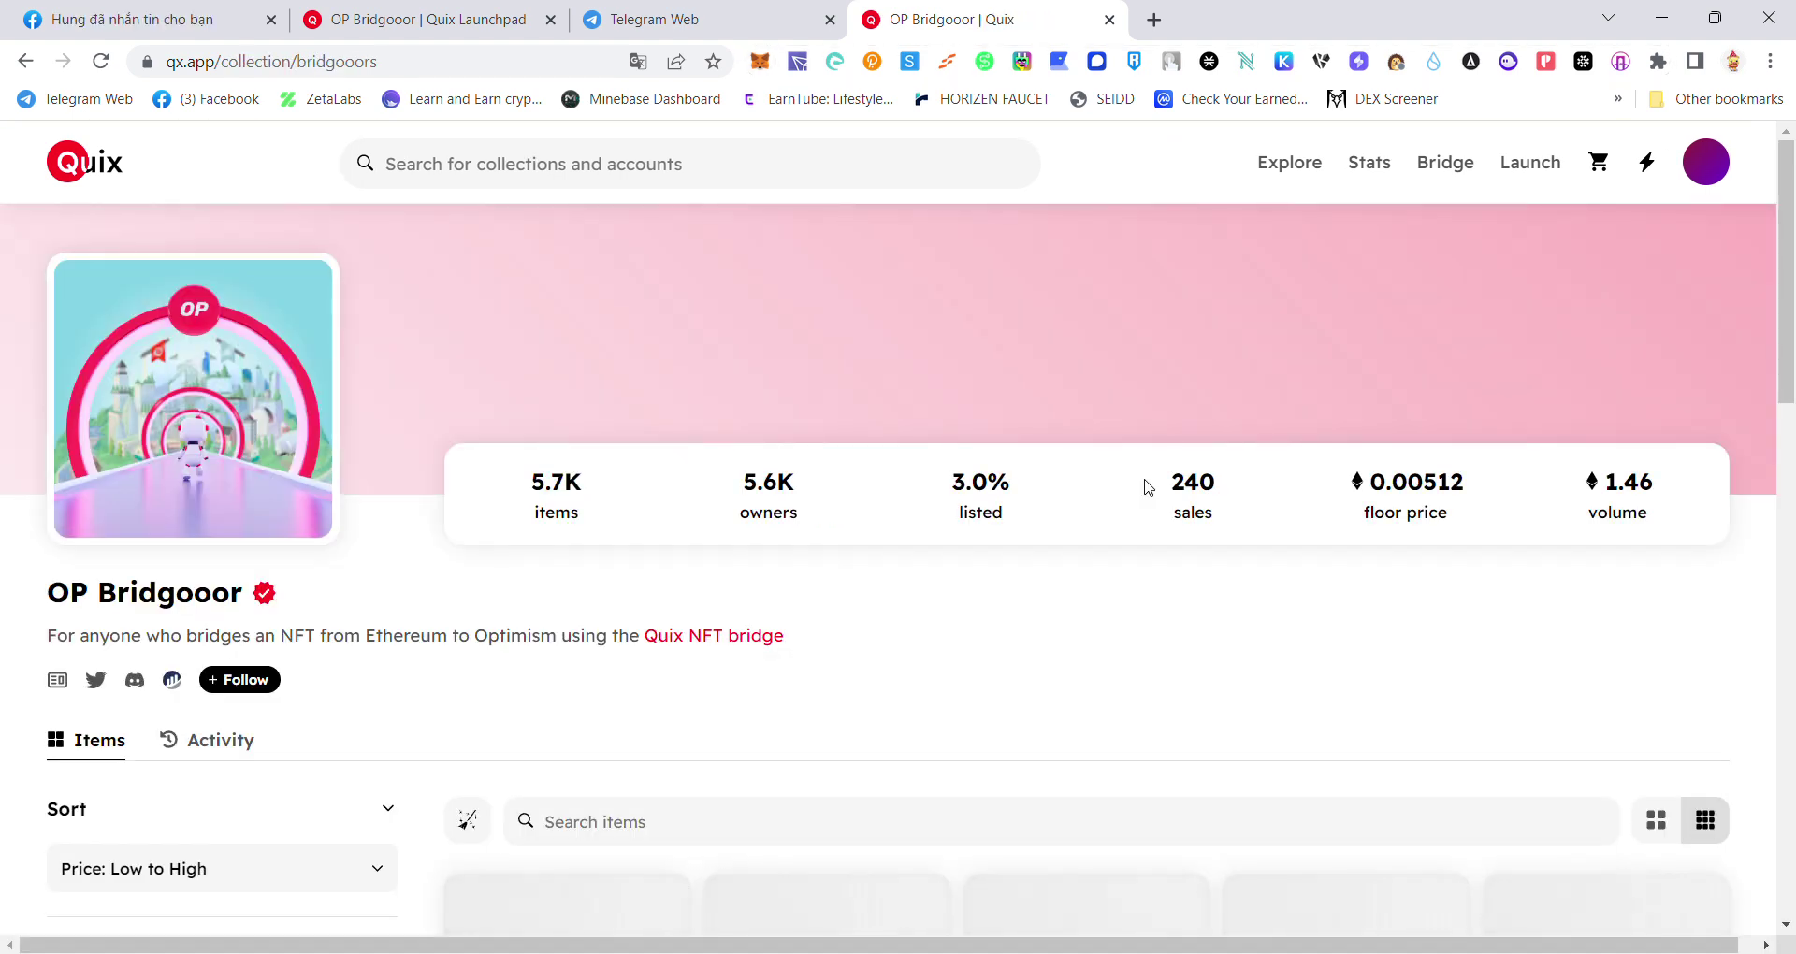
{"action": "scroll", "coordinate": [1477, 486], "scroll_direction": "down", "scroll_amount": 3}
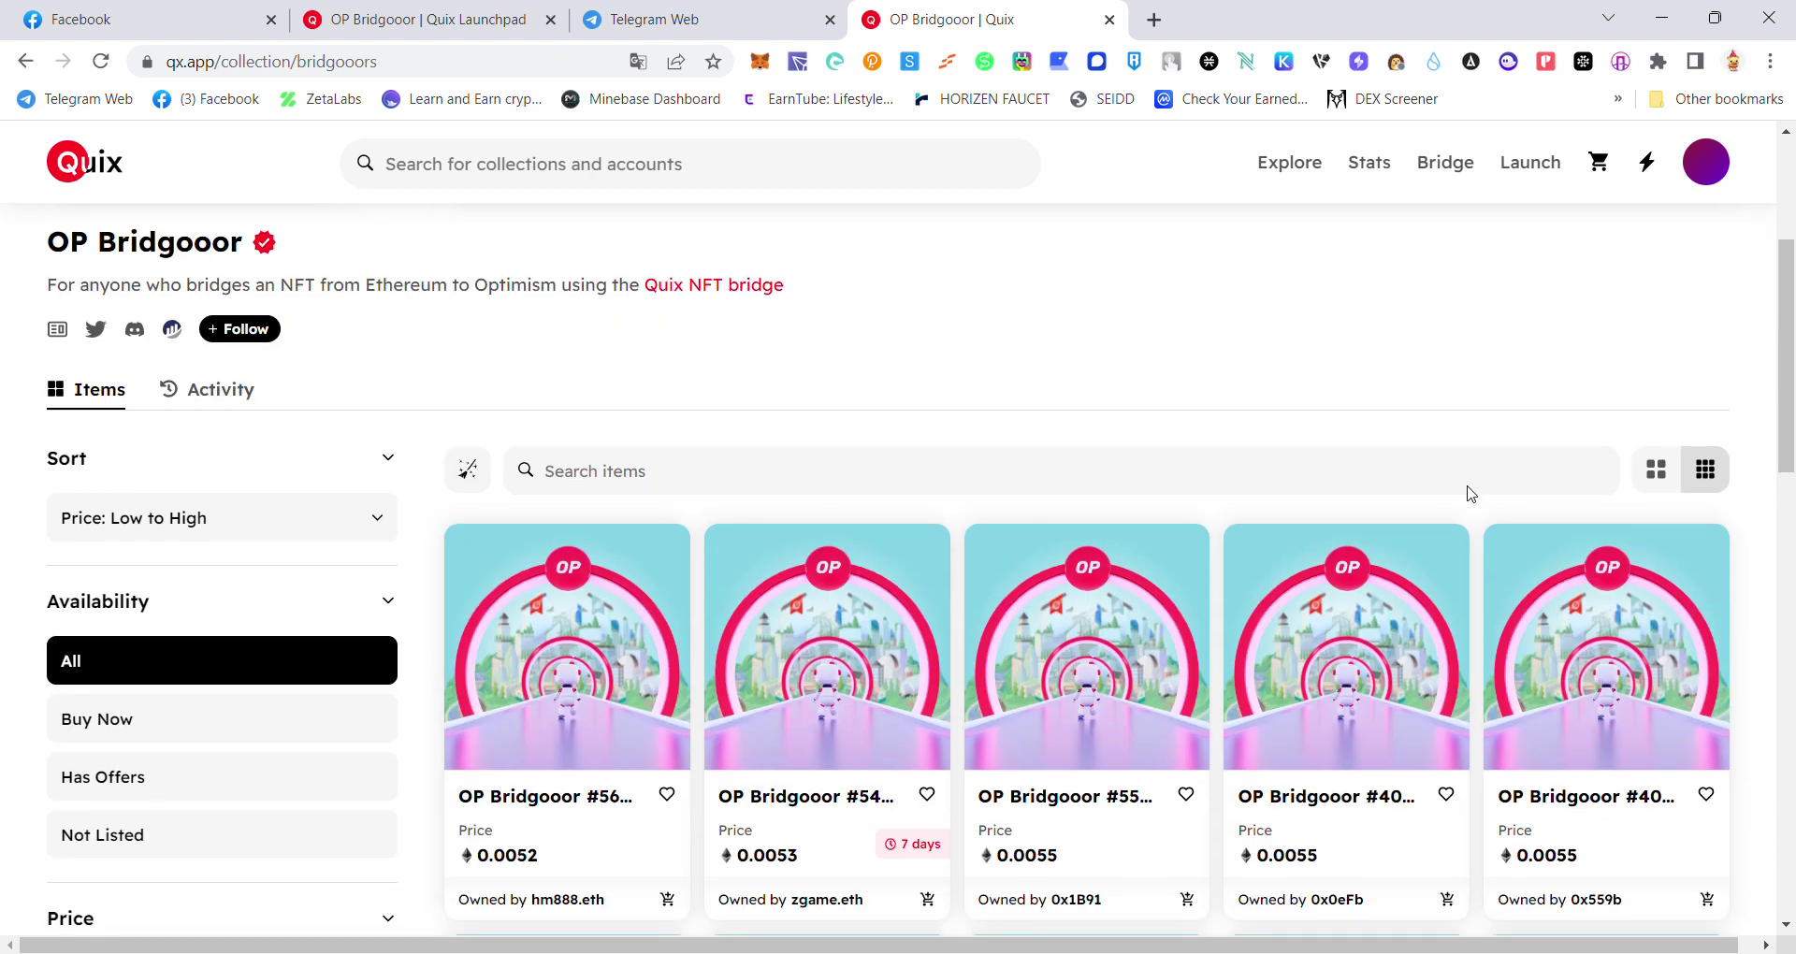
{"action": "left_click", "coordinate": [211, 389]}
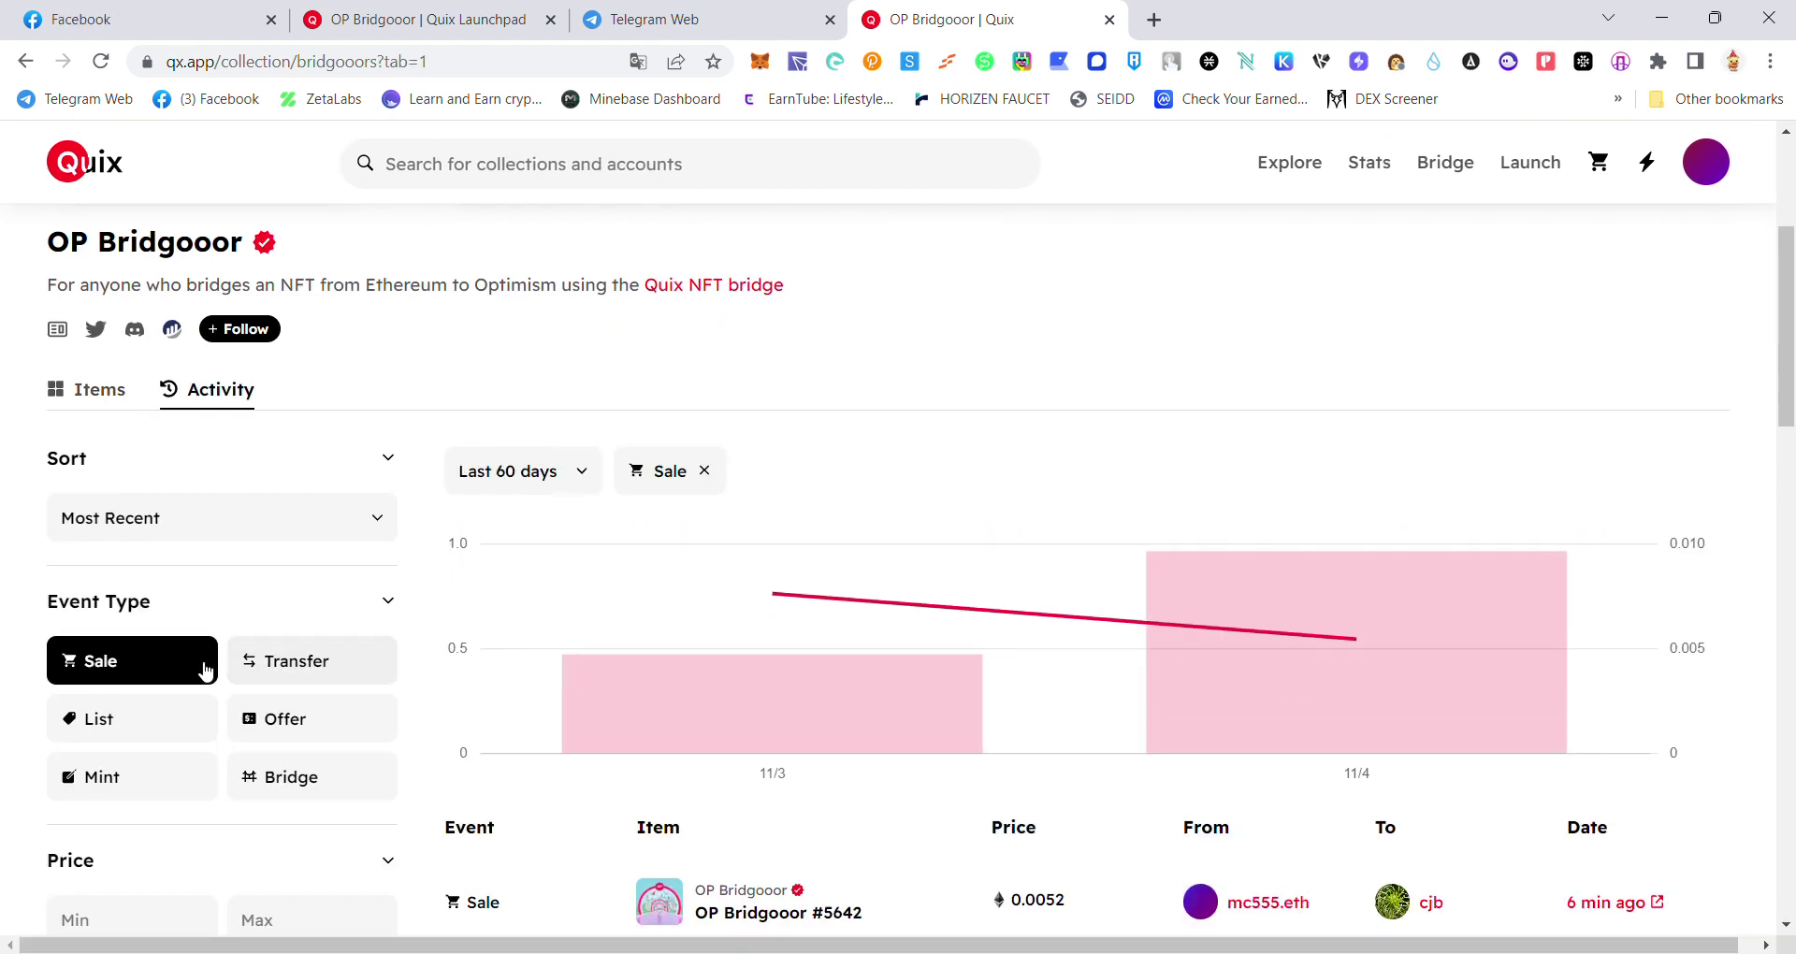
{"action": "left_click", "coordinate": [133, 665]}
{"action": "left_click", "coordinate": [112, 661]}
{"action": "scroll", "coordinate": [636, 767], "scroll_direction": "down", "scroll_amount": 5}
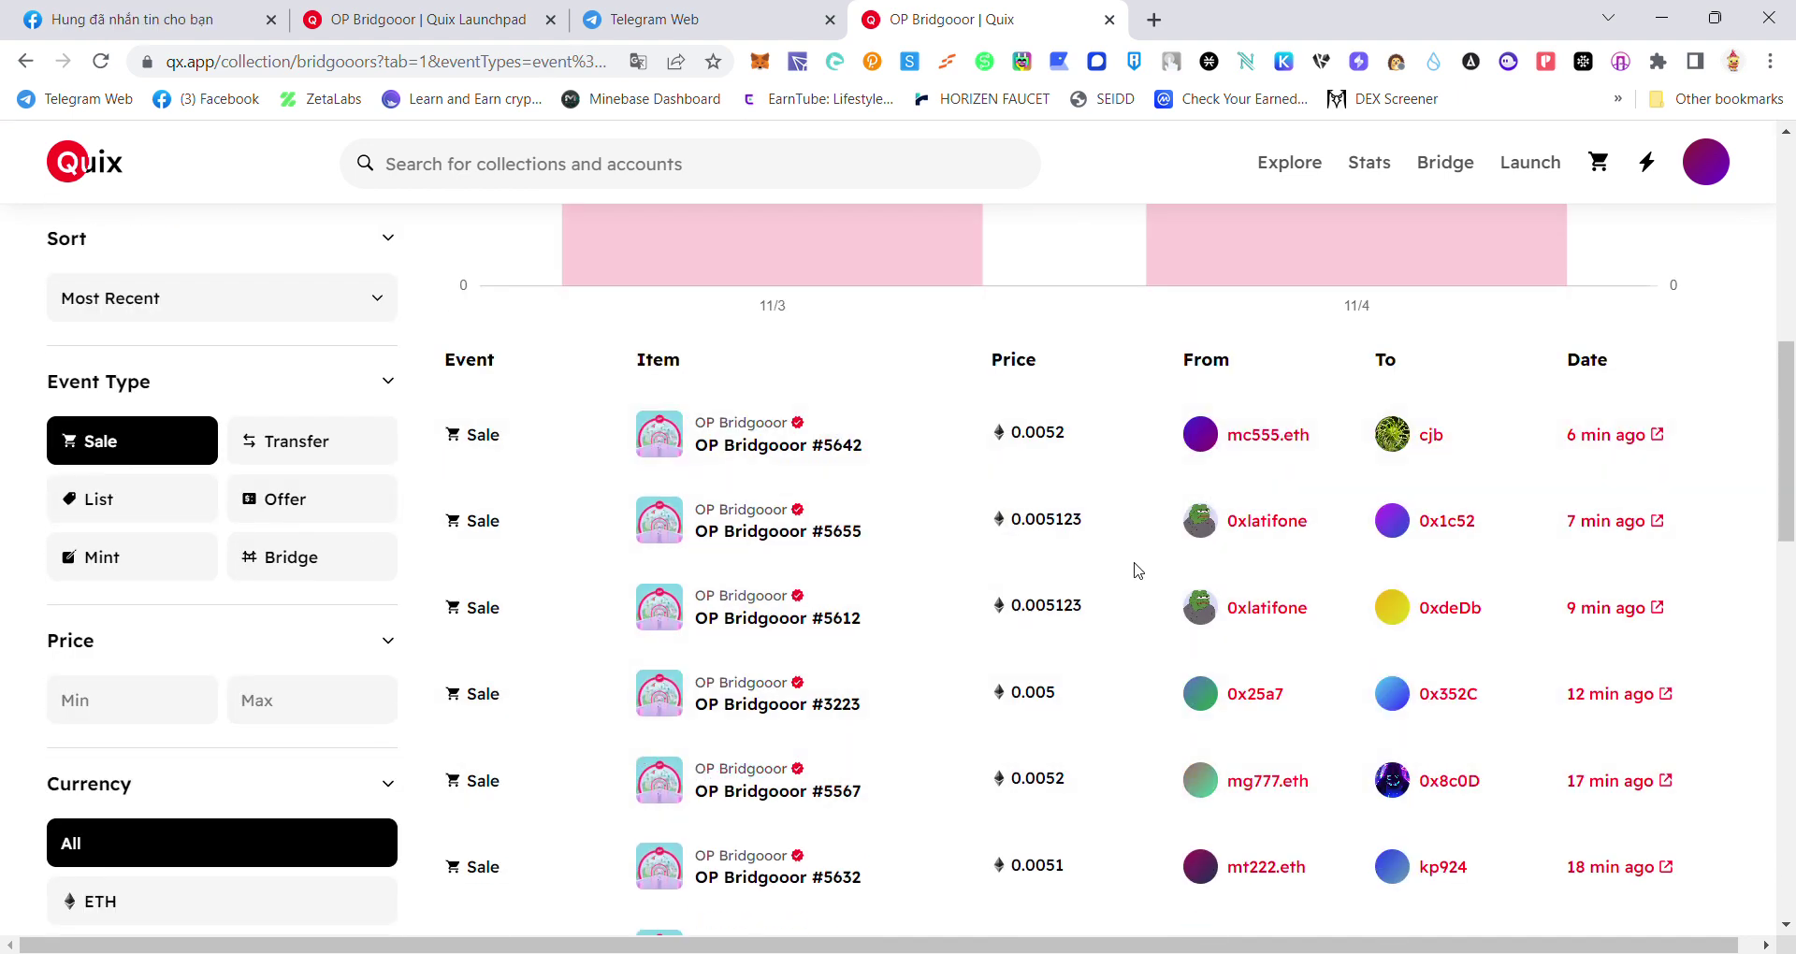
- Search for "eth coin" in a new tab and open the CoinMarketCap Ethereum page from the results
{"action": "left_click", "coordinate": [1155, 19]}
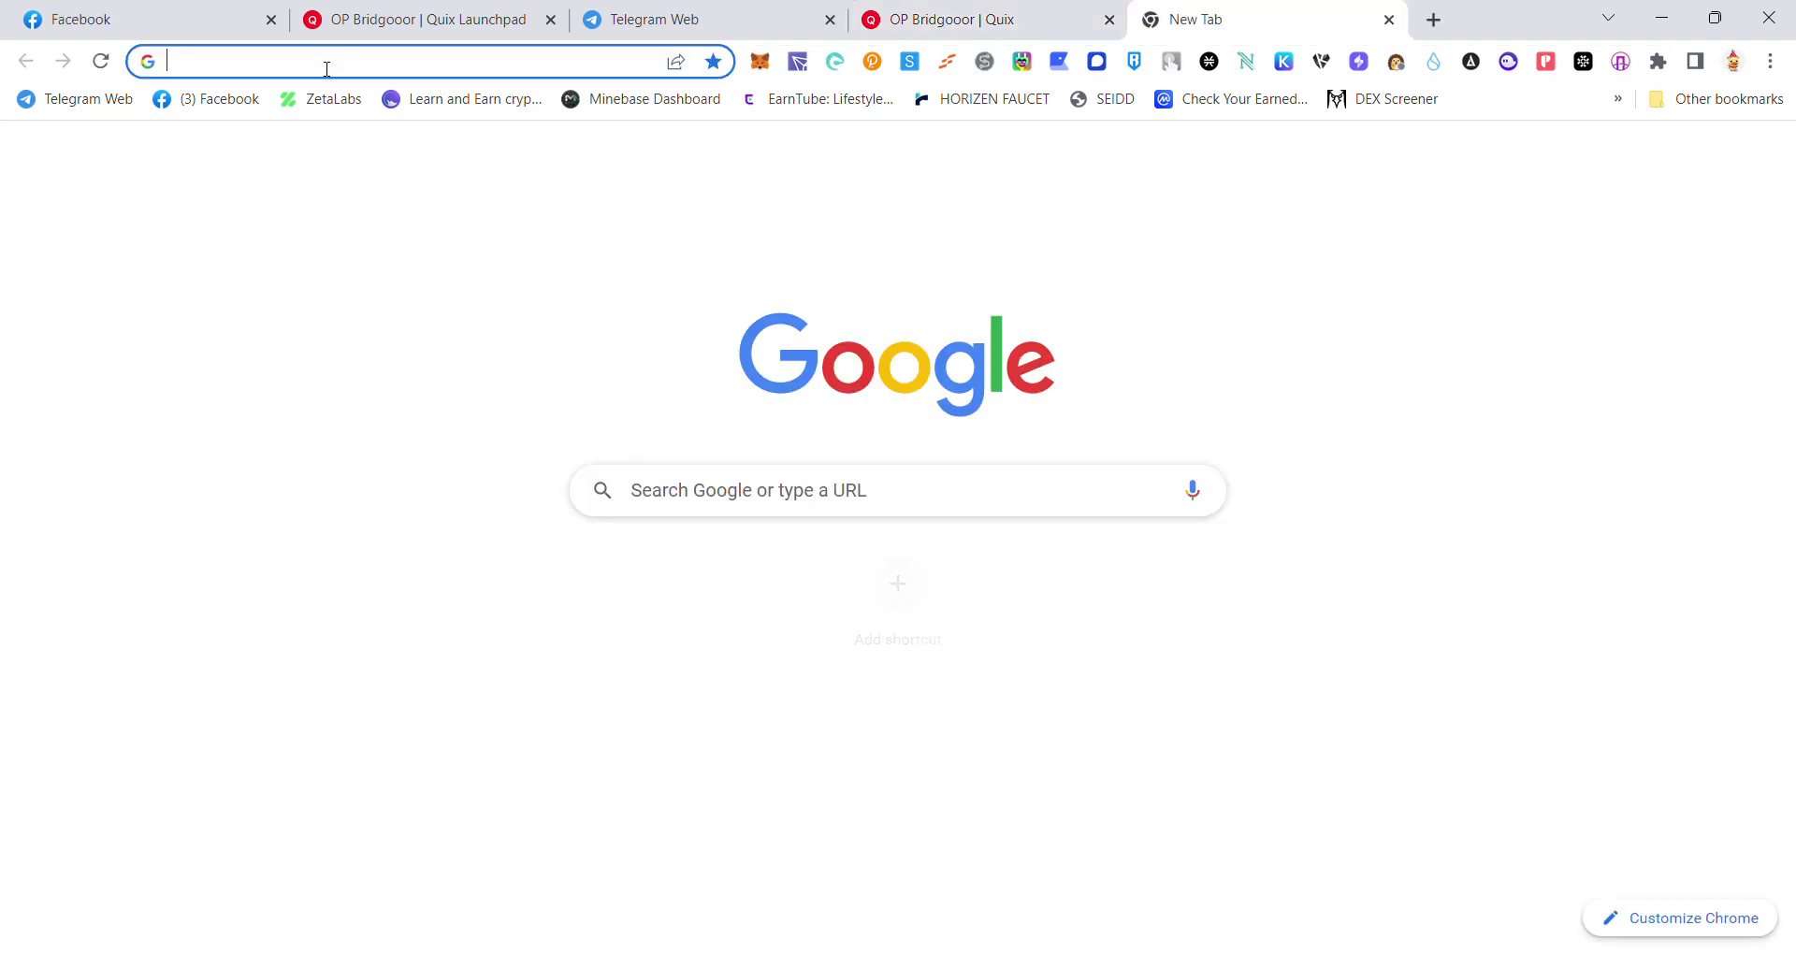
{"action": "left_click", "coordinate": [327, 64]}
{"action": "type", "text": "eth"}
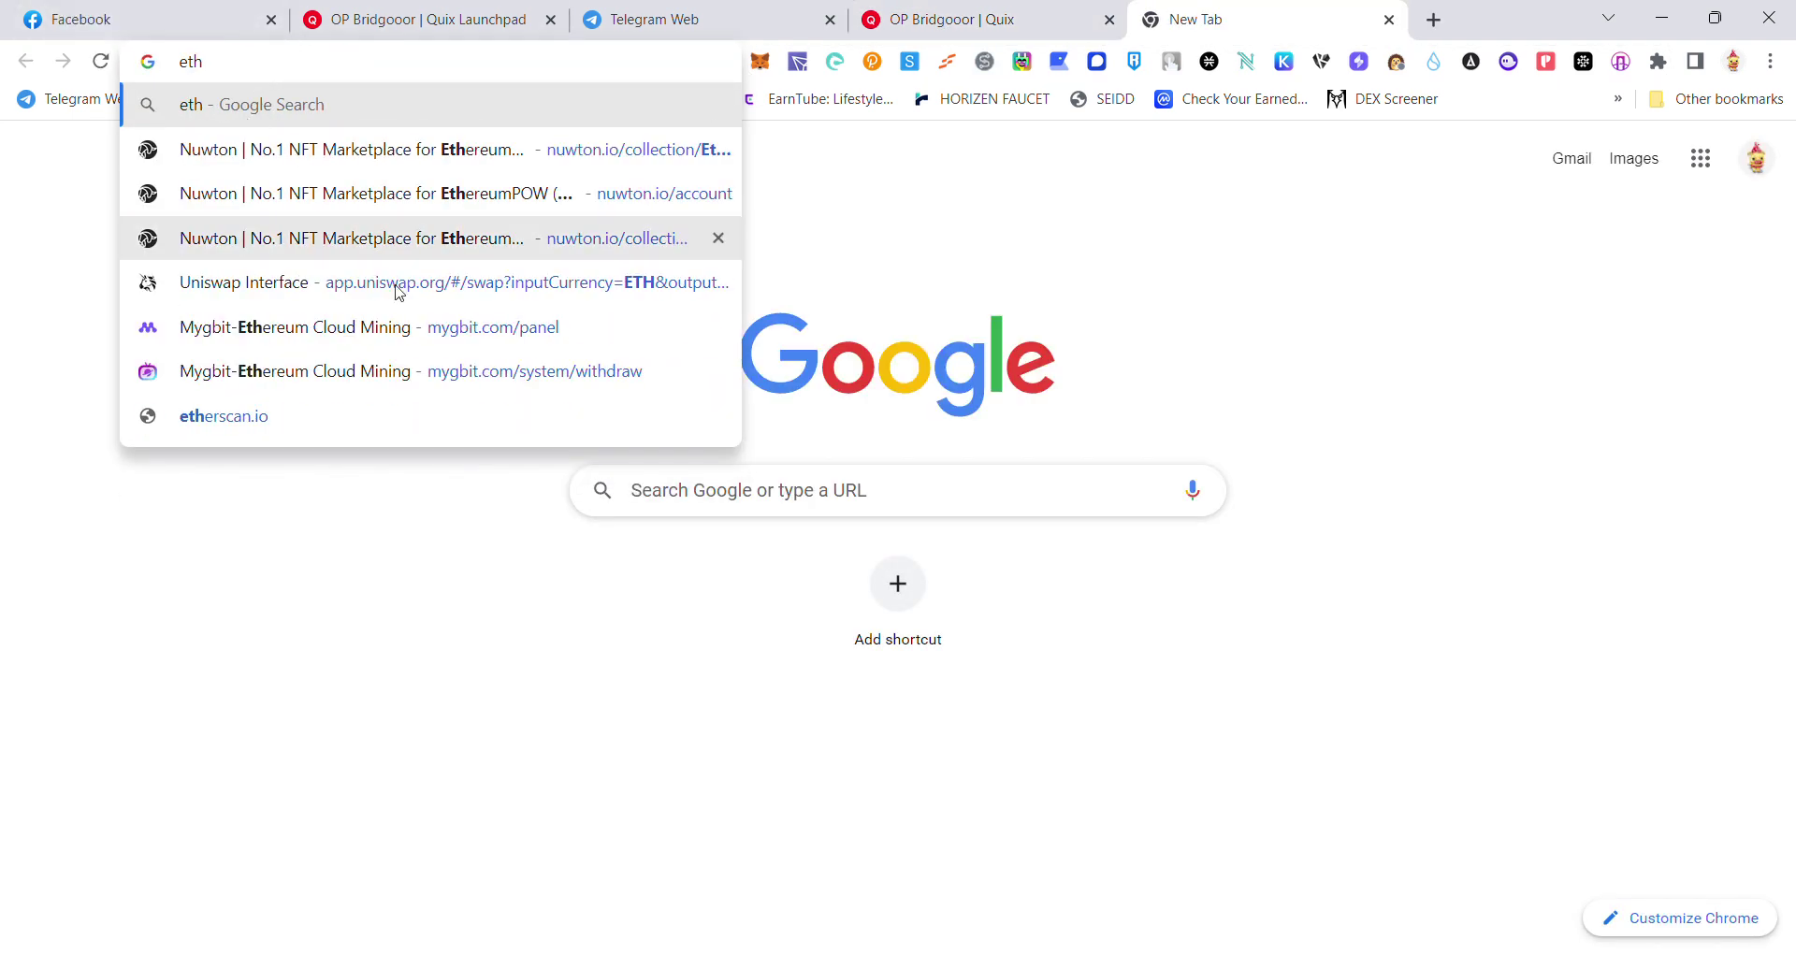
{"action": "type", "text": " coin"}
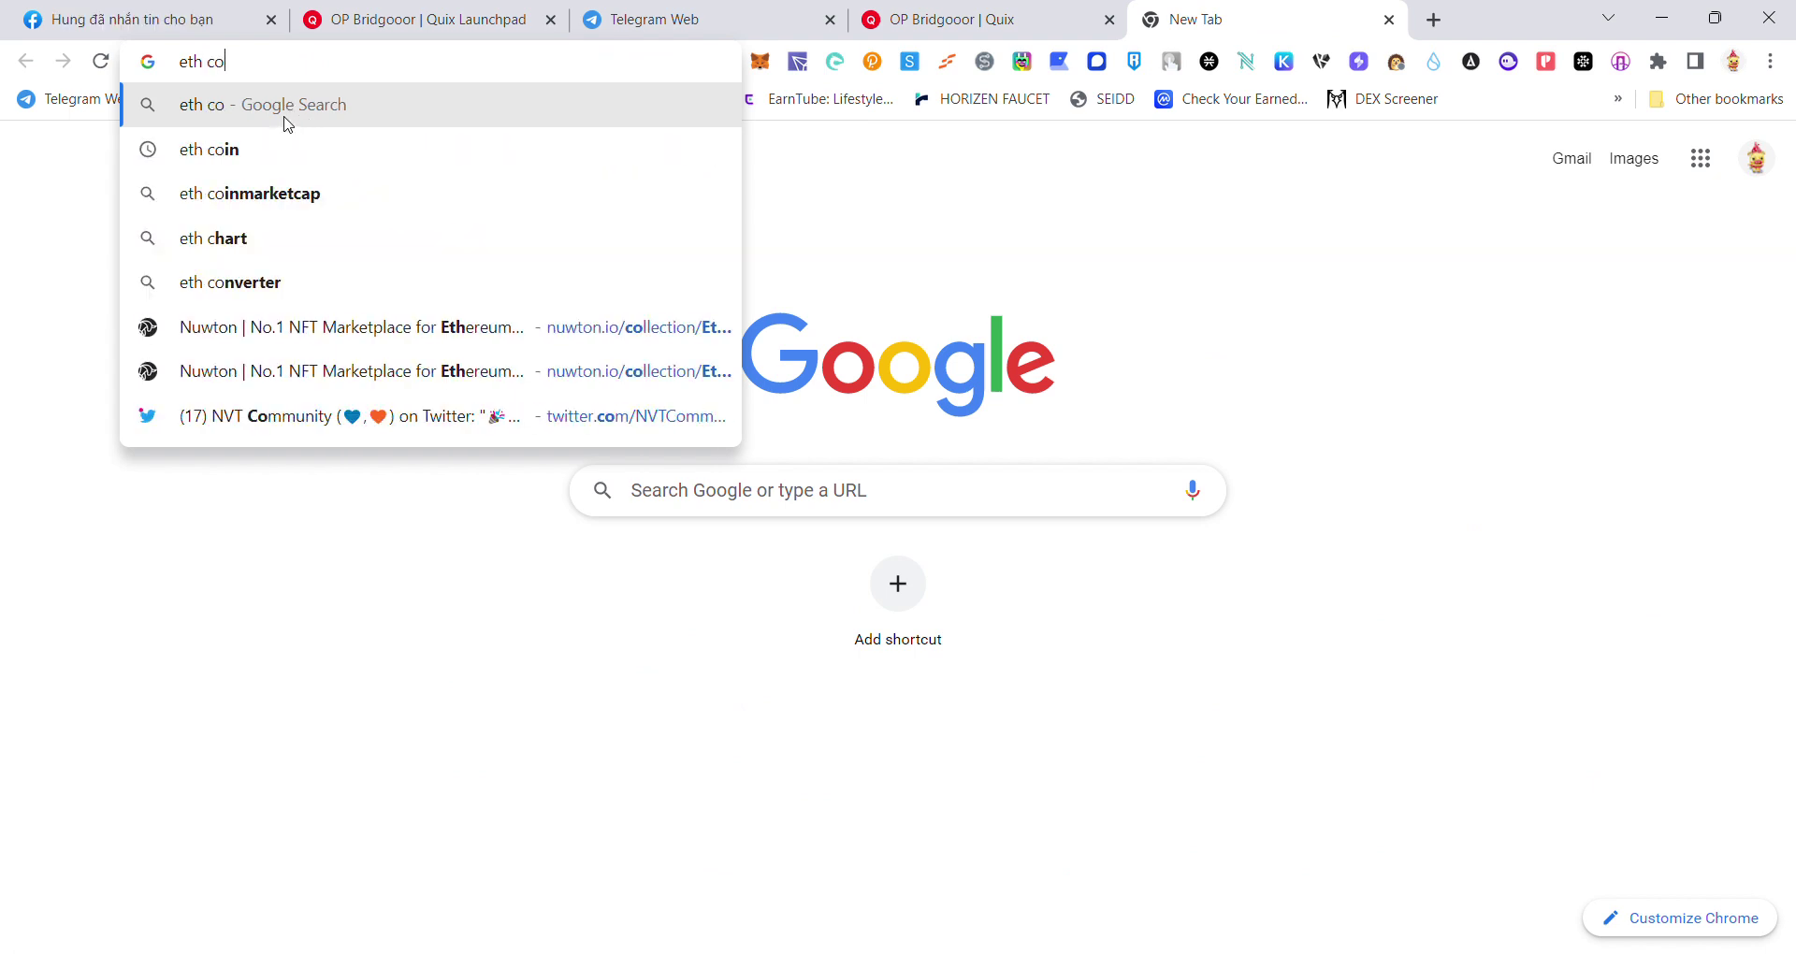
{"action": "key", "text": "Return"}
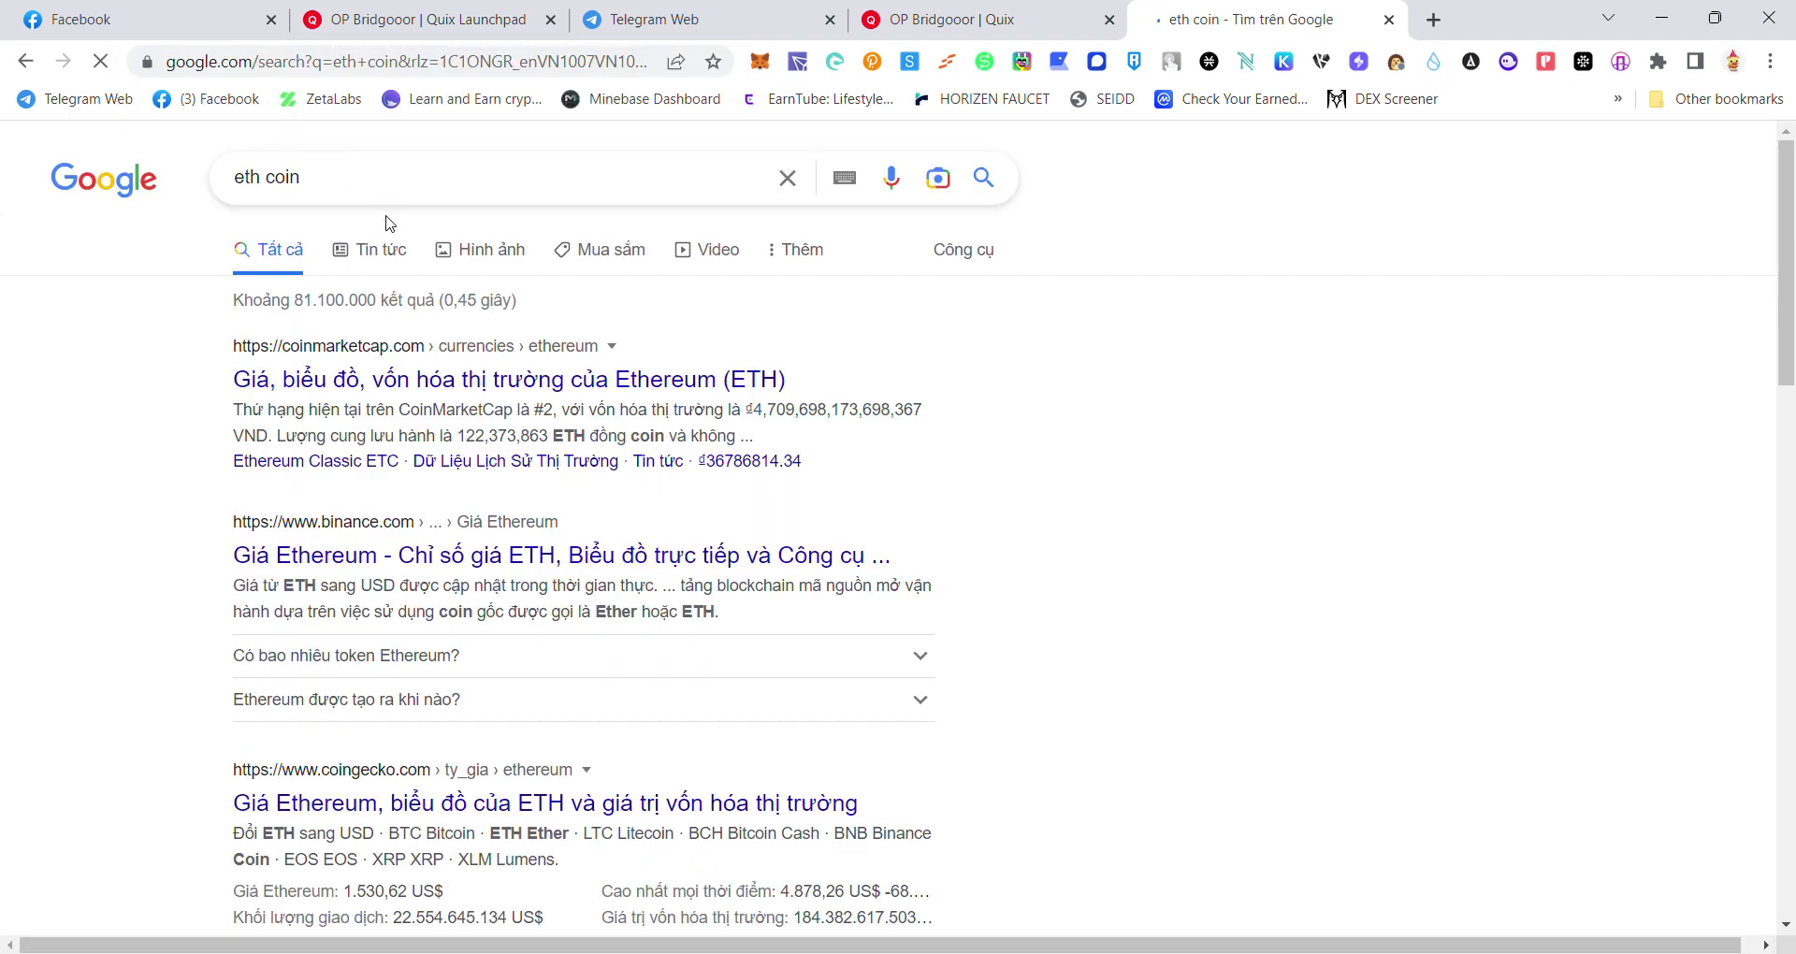
{"action": "left_click", "coordinate": [781, 381]}
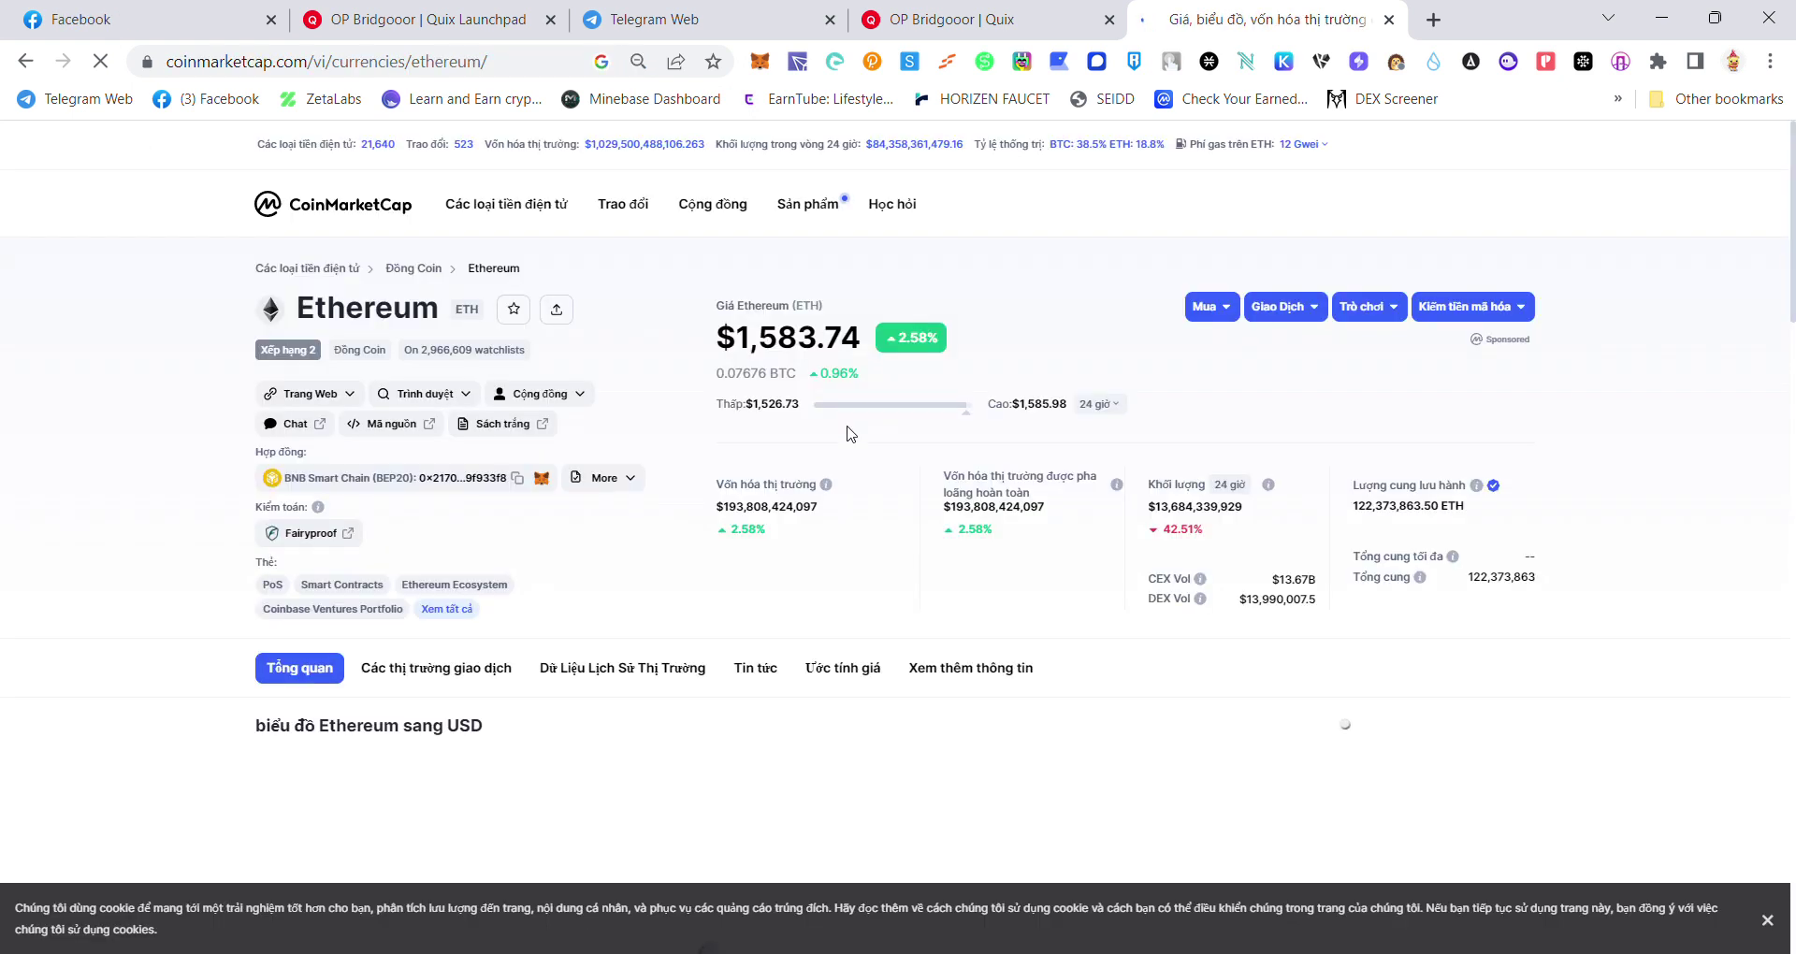
- Convert 0.0052 ETH to USD with the CoinMarketCap converter, and return to the OP Bridgooor sales activity
{"action": "scroll", "coordinate": [788, 442], "scroll_direction": "down", "scroll_amount": 5}
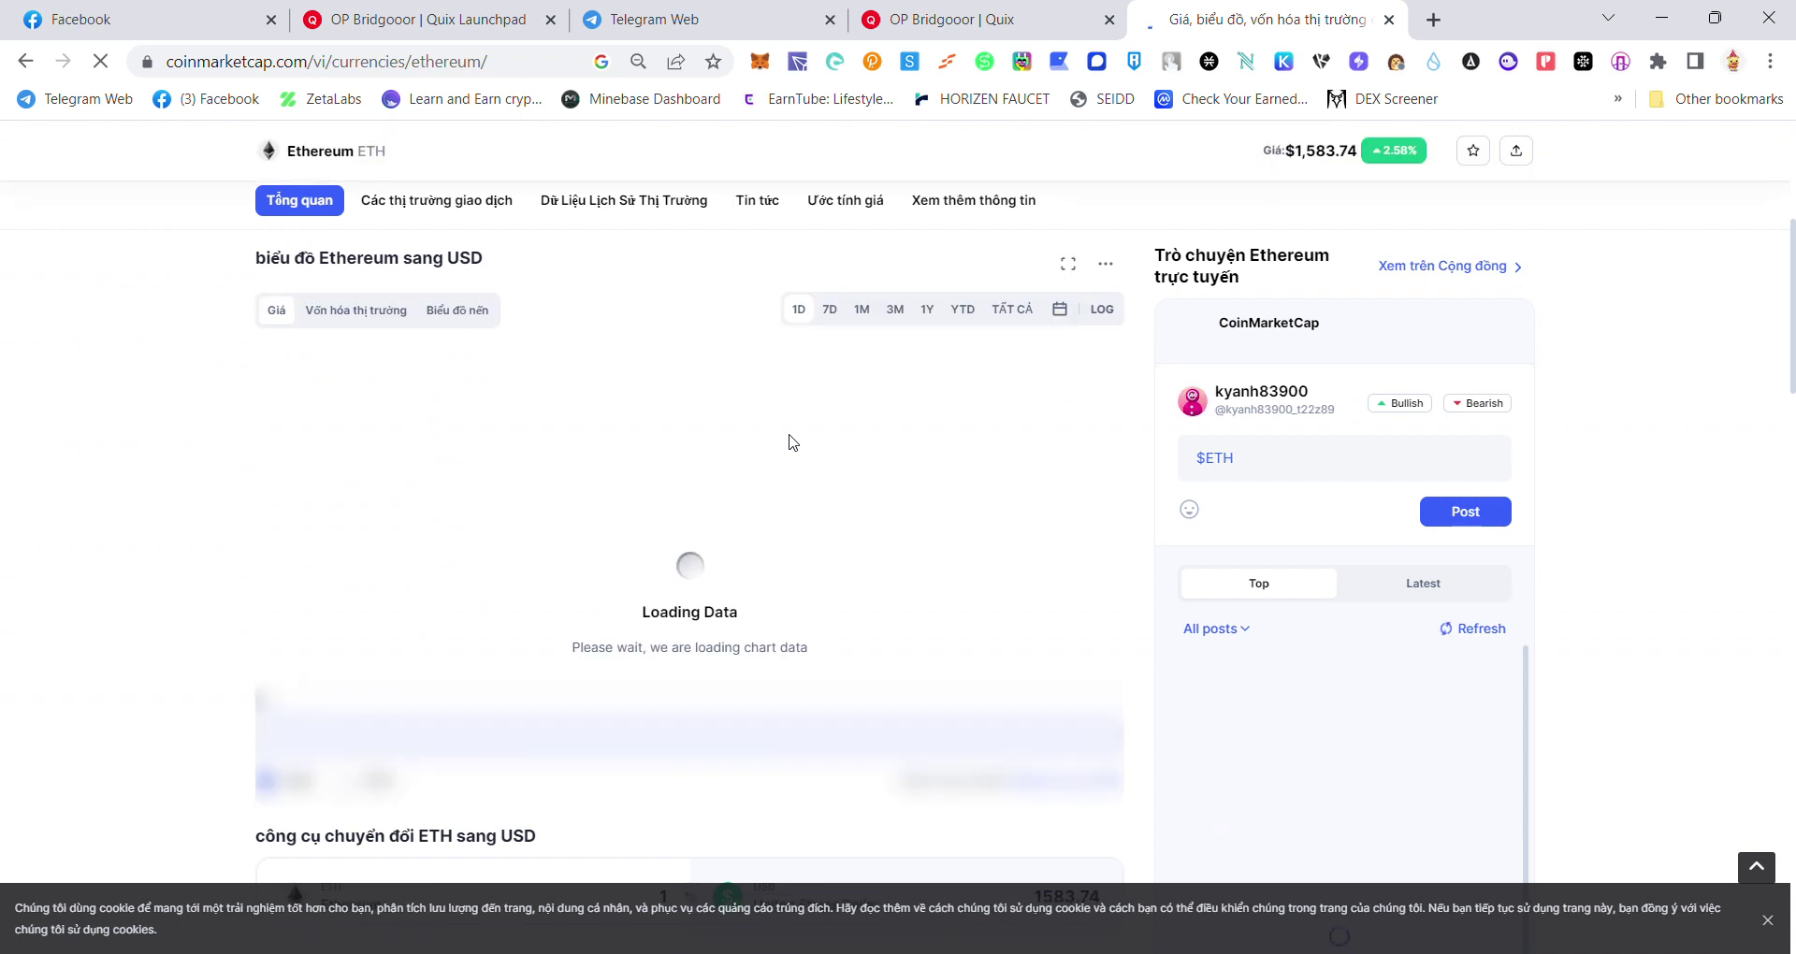
{"action": "scroll", "coordinate": [782, 452], "scroll_direction": "down", "scroll_amount": 5}
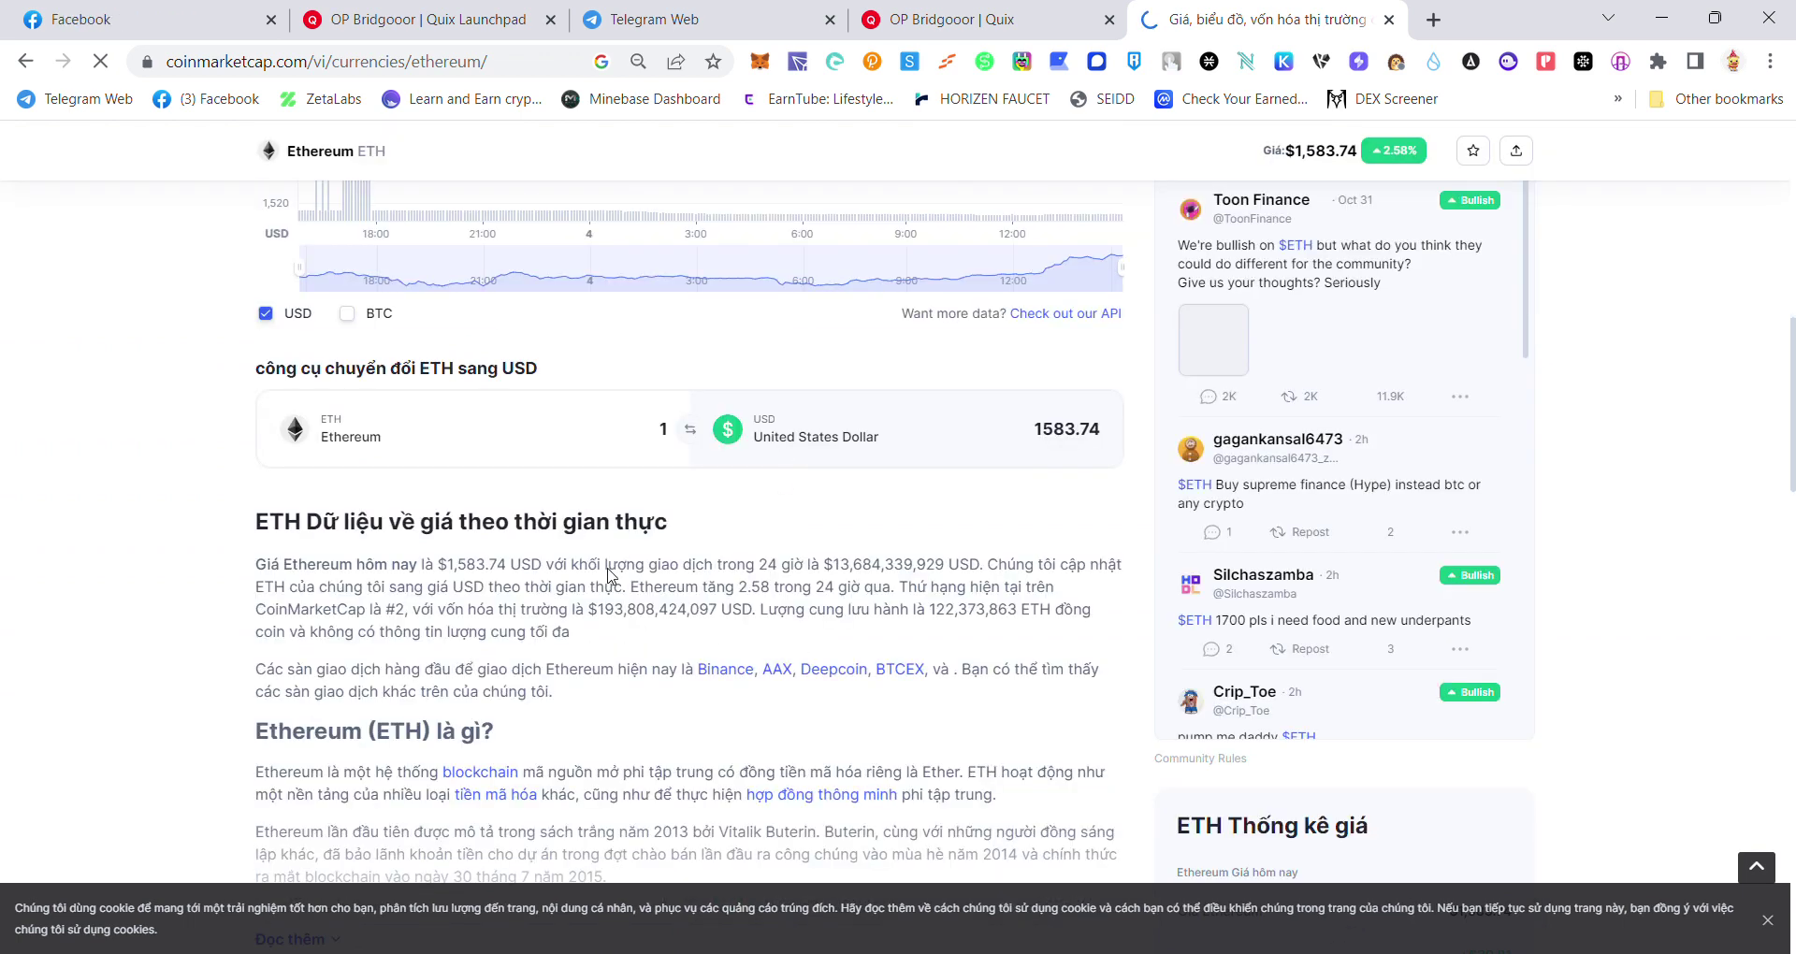
{"action": "left_click", "coordinate": [683, 461]}
{"action": "key", "text": "BackSpace"}
{"action": "type", "text": "0.0052"}
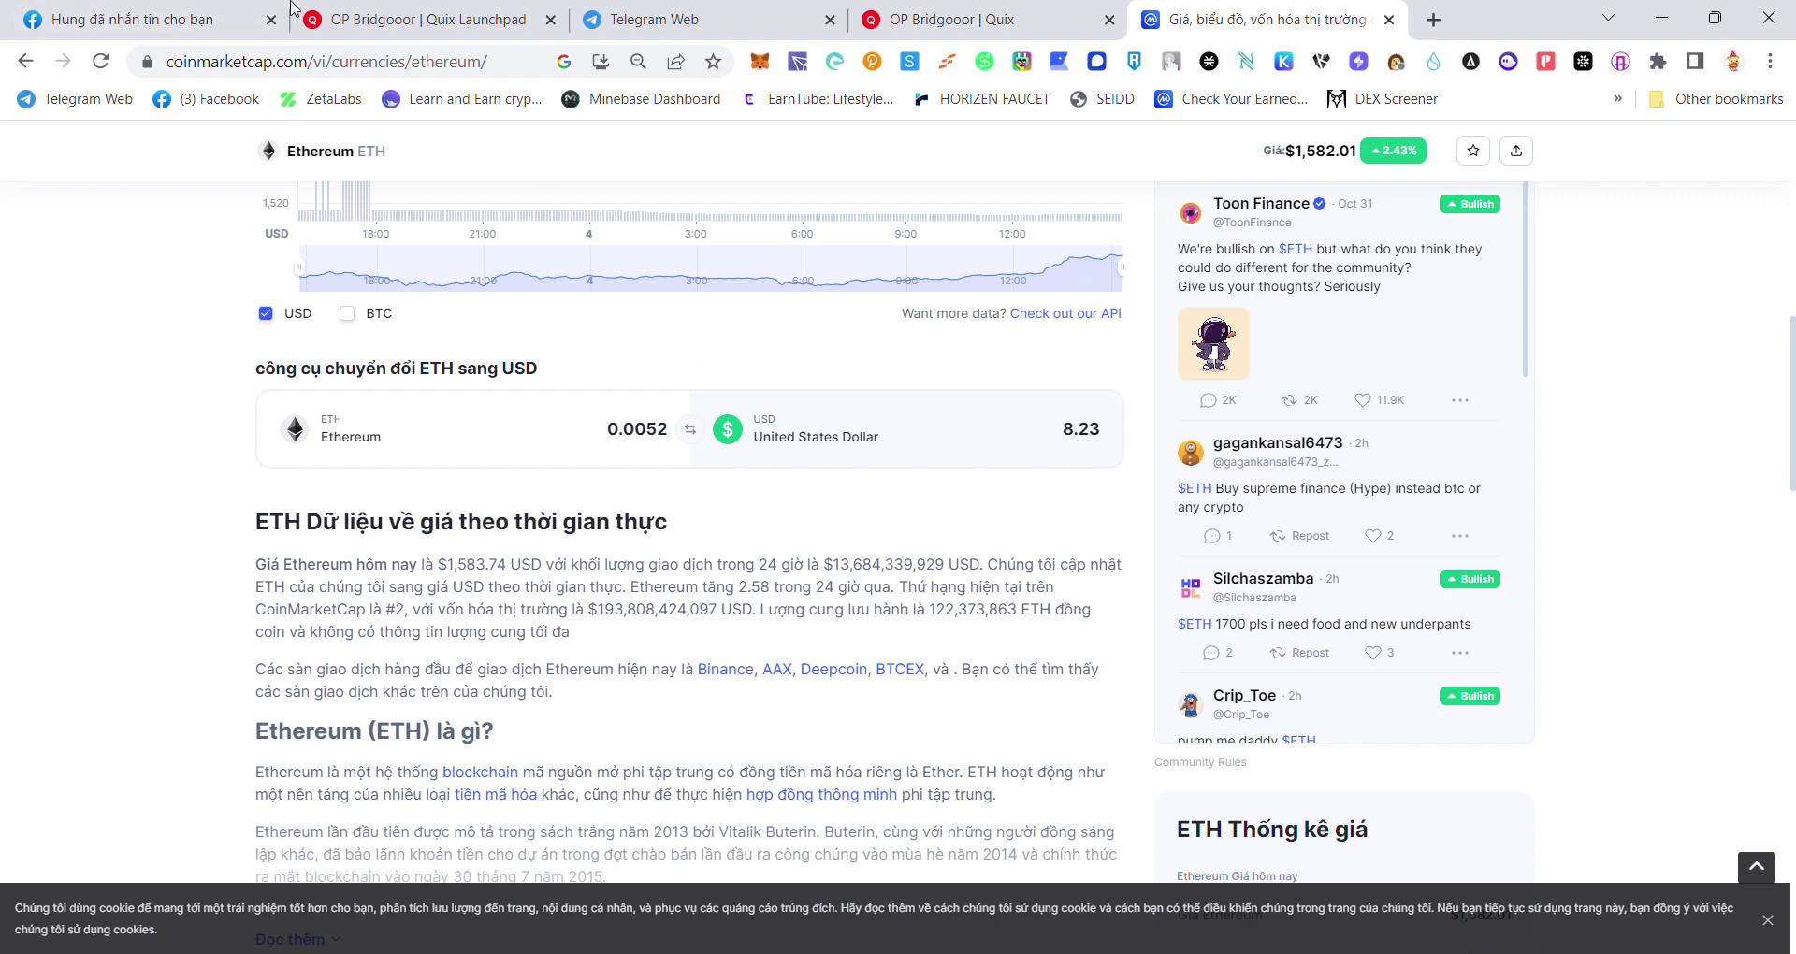
{"action": "left_click", "coordinate": [992, 17]}
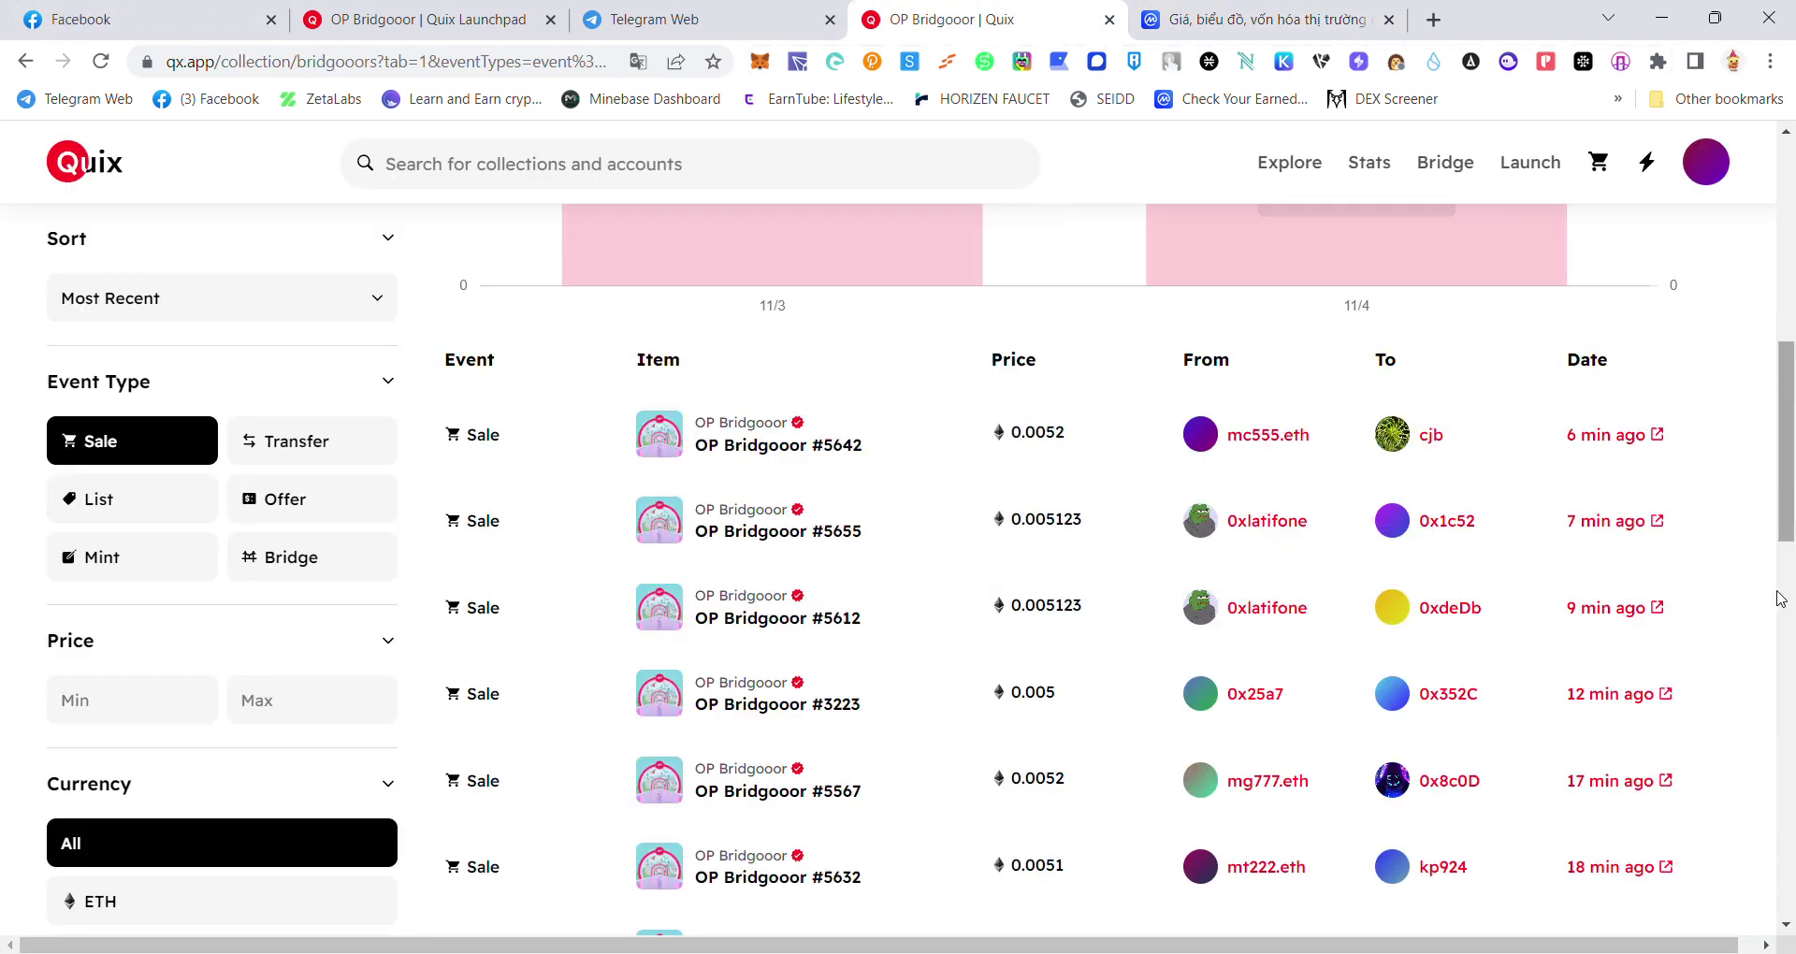